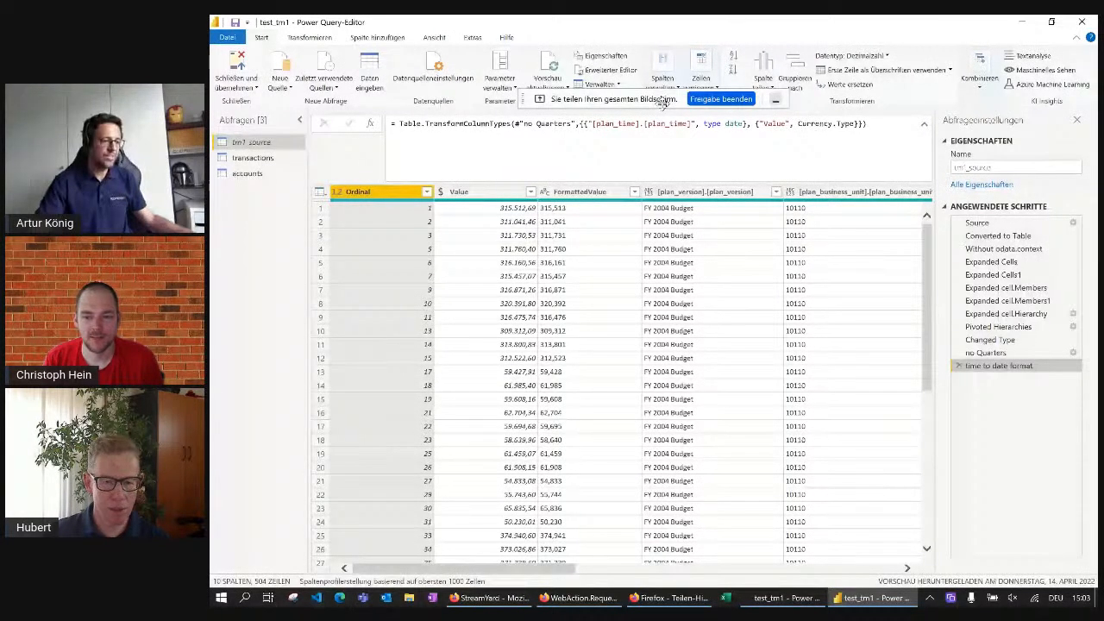
Select the Source step of the tm1_source query and open the query's full code in the Advanced Editor
left_click_drag(662, 104, 698, 32)
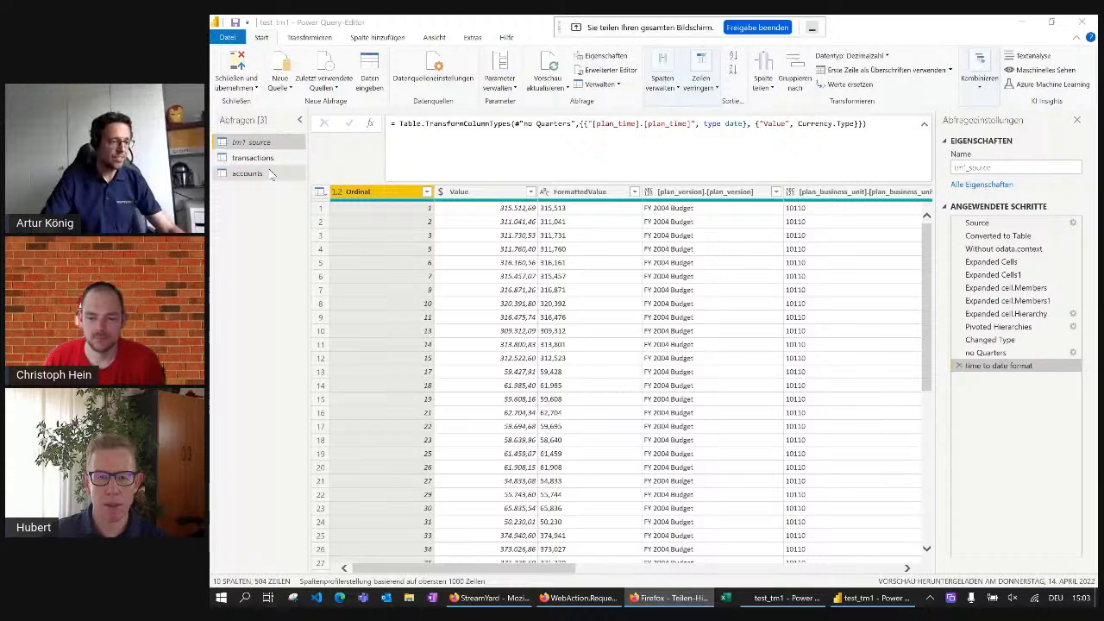
left_click(977, 223)
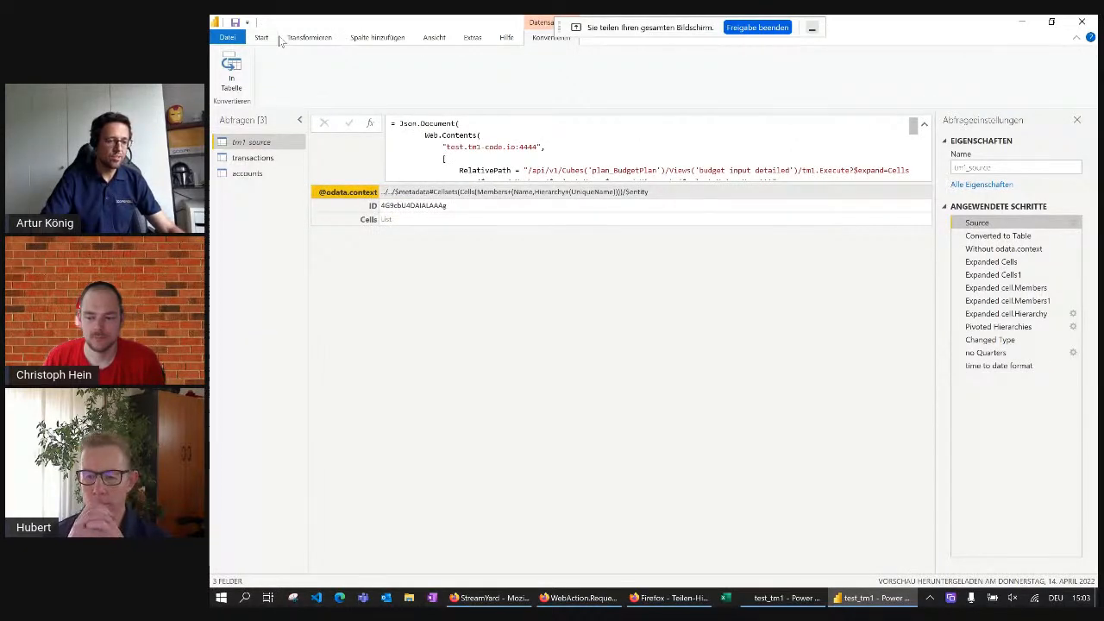
left_click(262, 38)
left_click(534, 72)
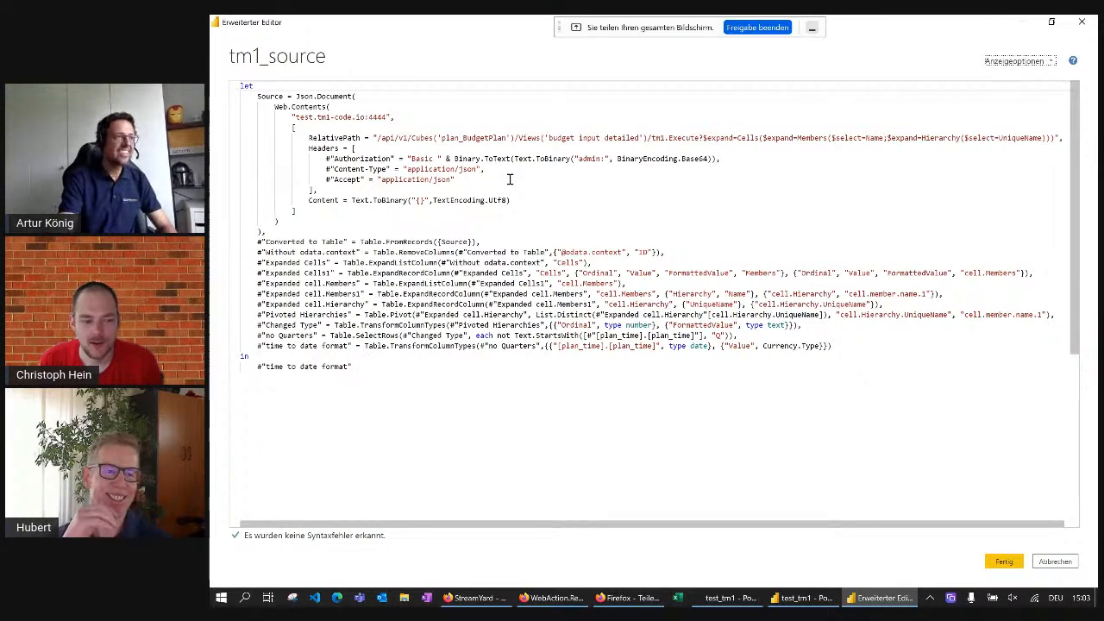
Examine the web request's server address, relative path and view name in the tm1_source code, then close the editor
left_click(540, 118)
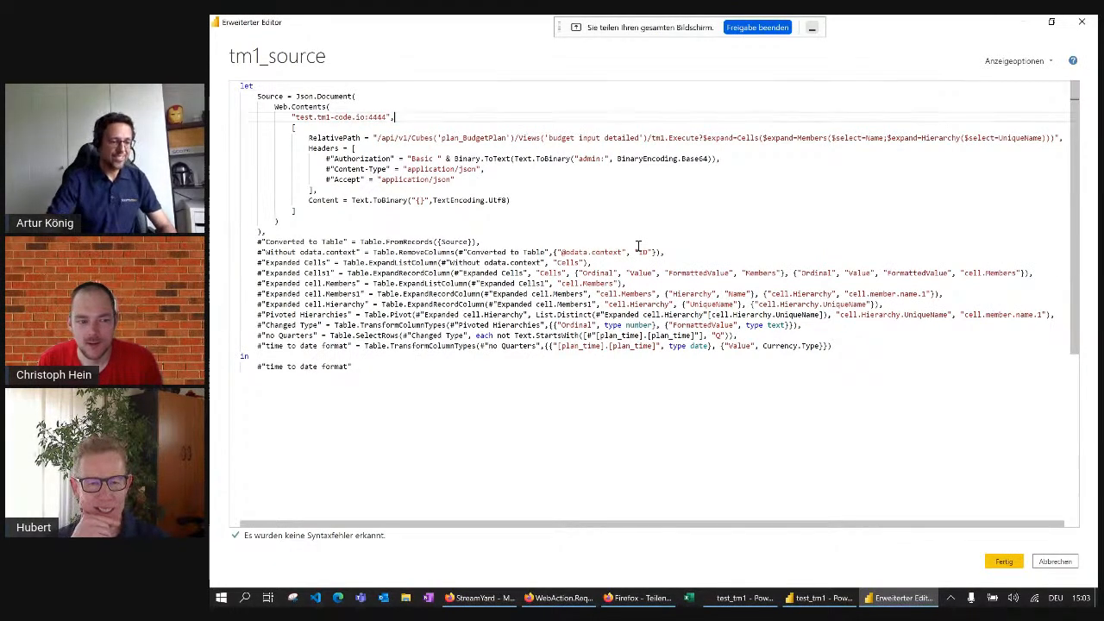
key("XF86AudioMute")
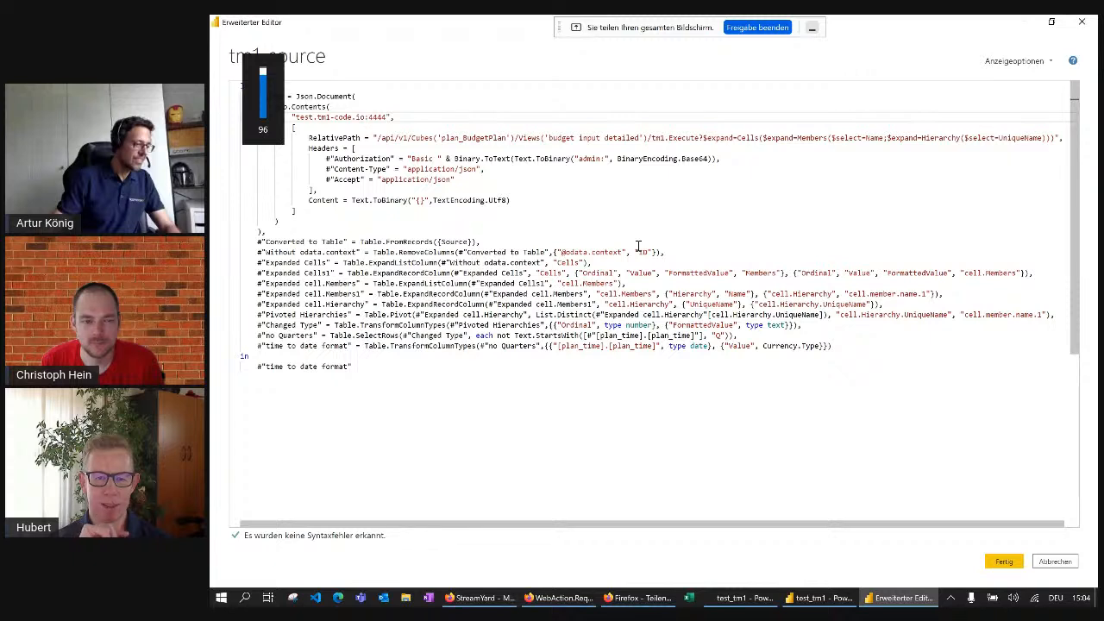
left_click(612, 191)
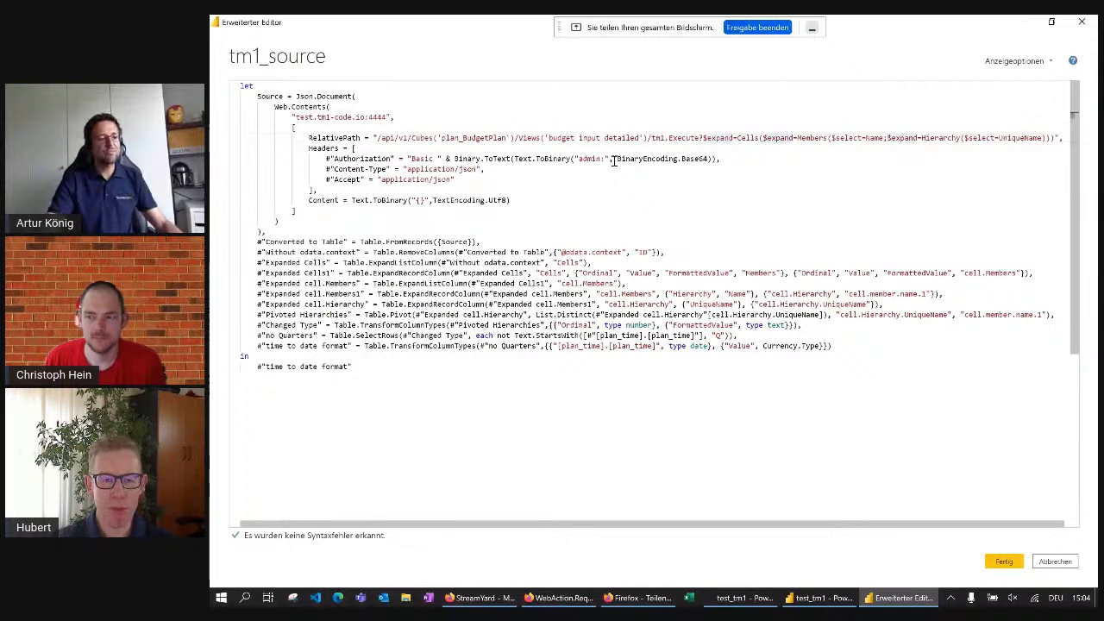
left_click_drag(373, 138, 591, 138)
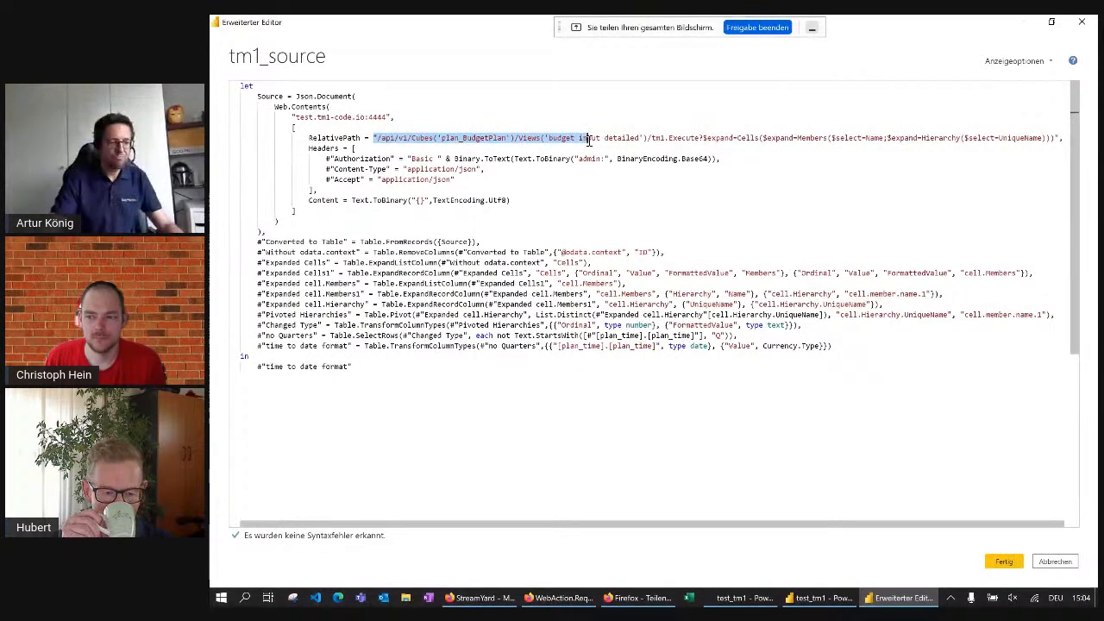
left_click(557, 139)
double_click(561, 138)
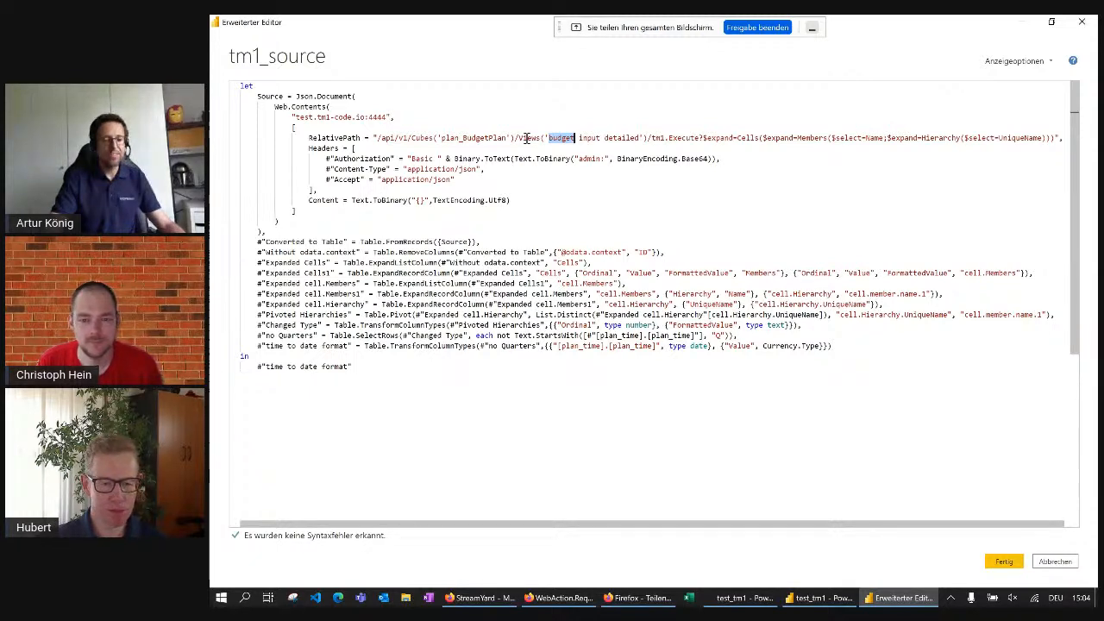
left_click(1004, 561)
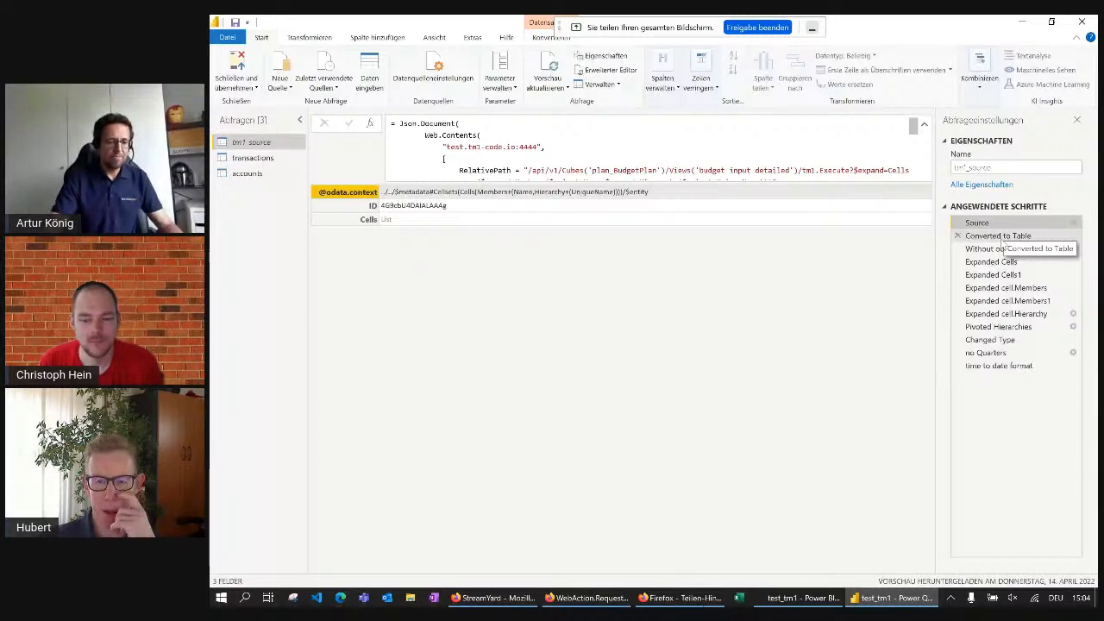
Display the "time to date format" step with the formula bar collapsed and examine the query's rows and dimension columns
left_click(992, 364)
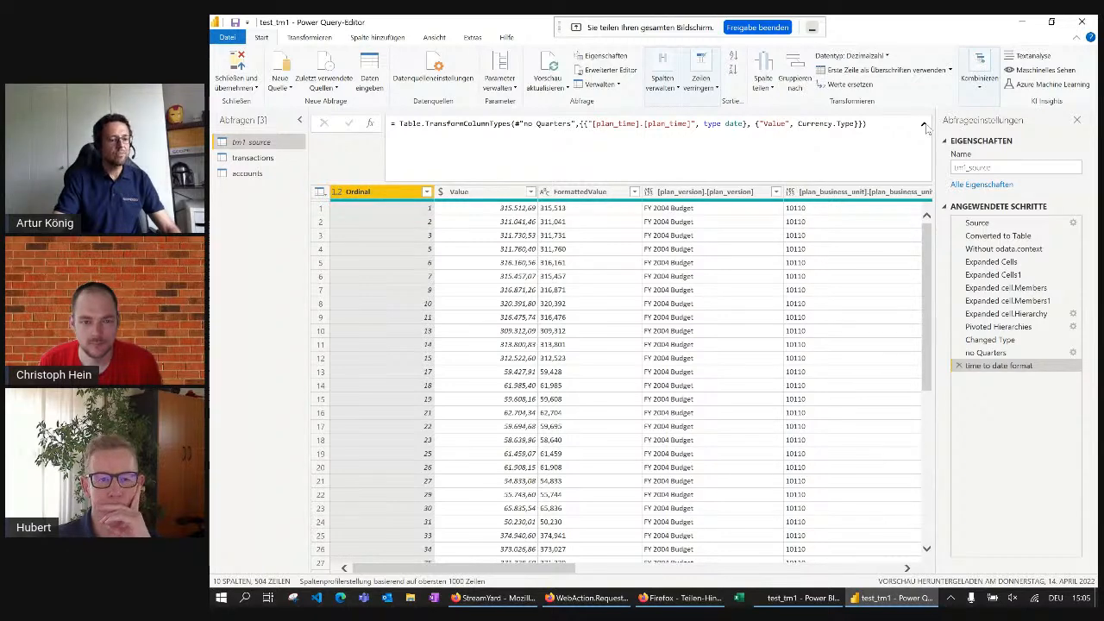
left_click(924, 125)
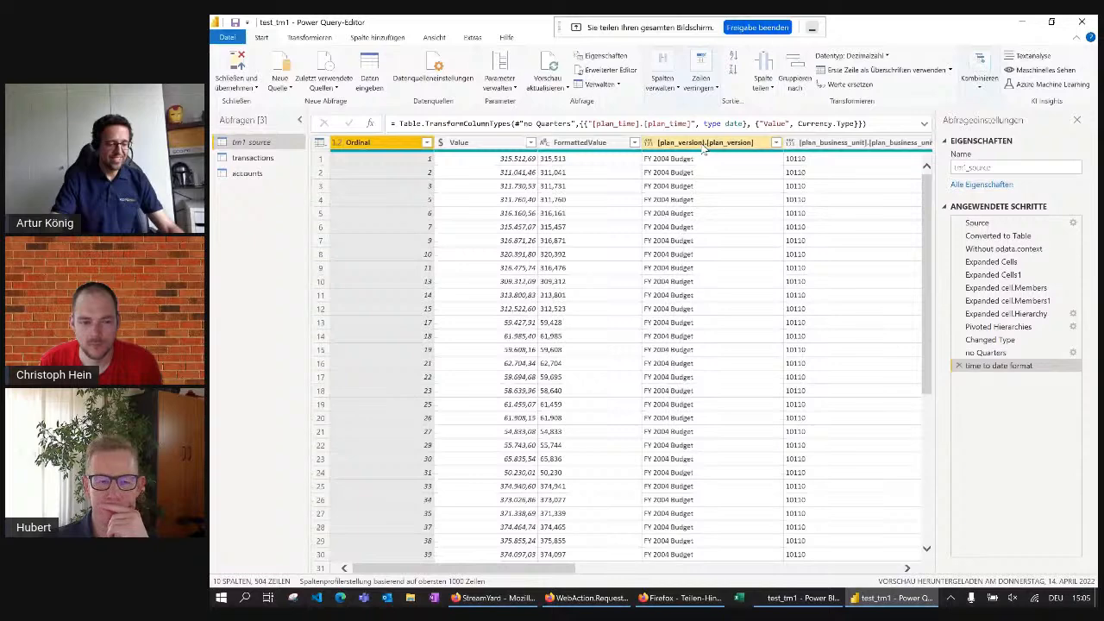
scroll(703, 149, "right", 3)
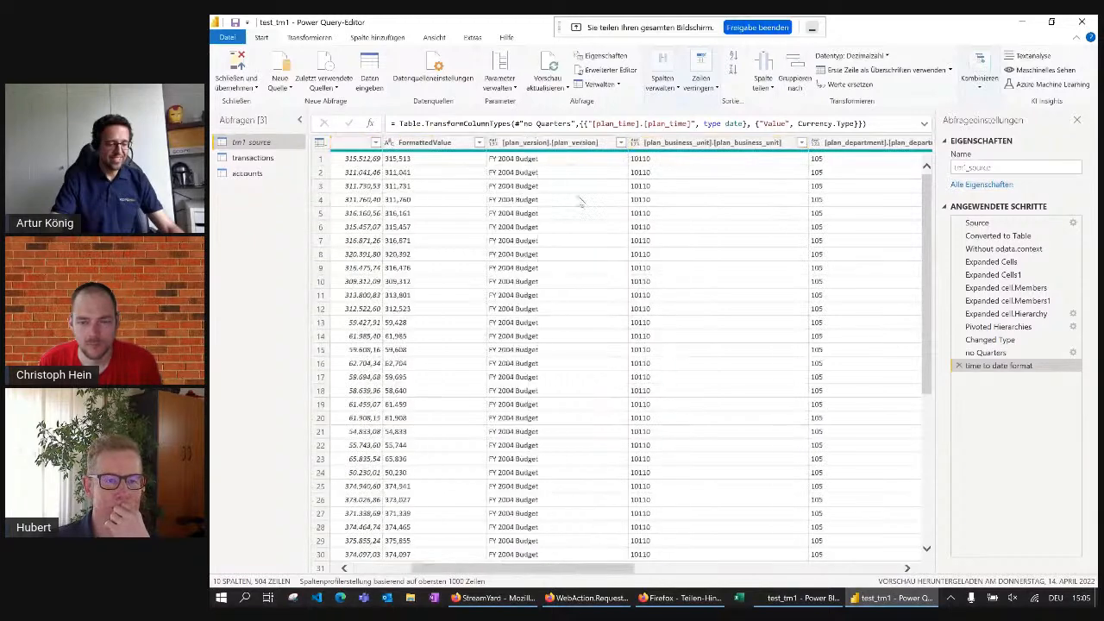
scroll(578, 332, "down", 7)
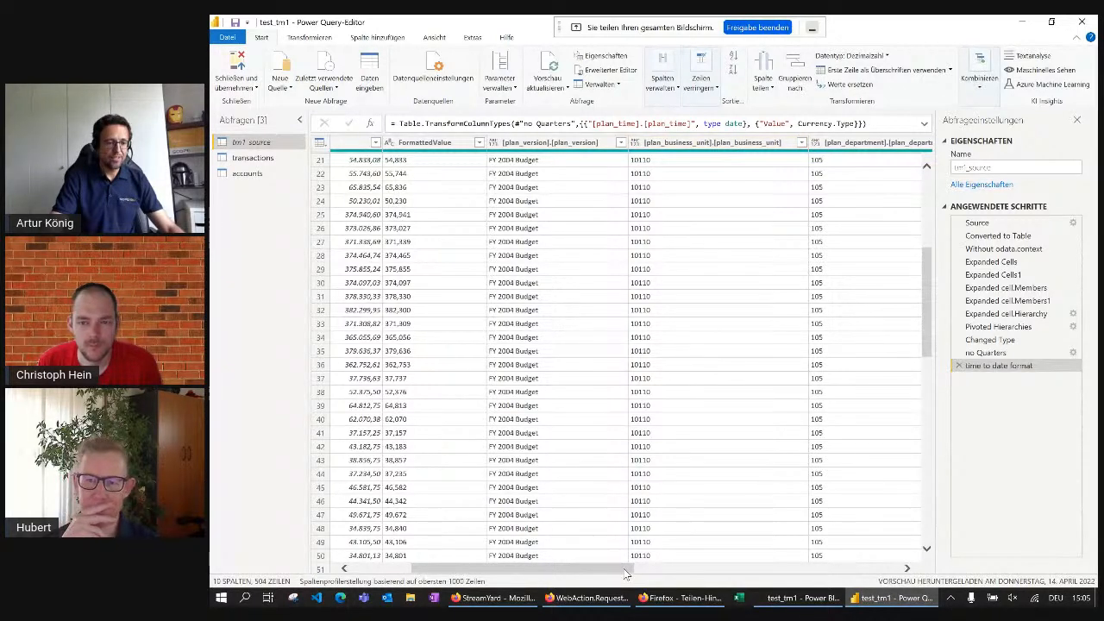
left_click_drag(626, 574, 841, 572)
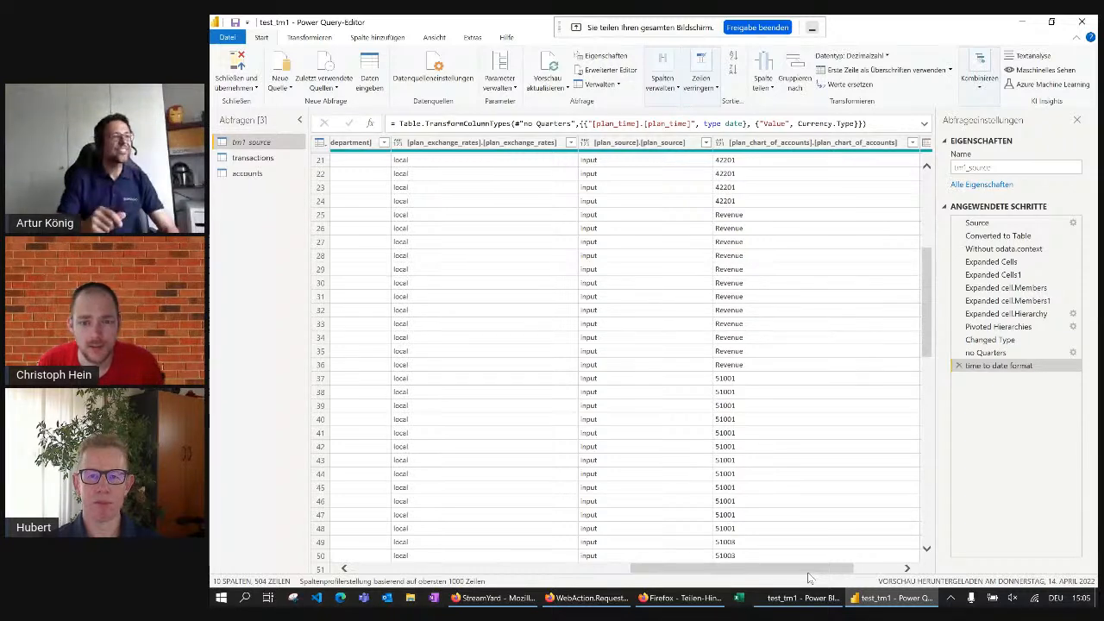
left_click_drag(807, 570, 529, 557)
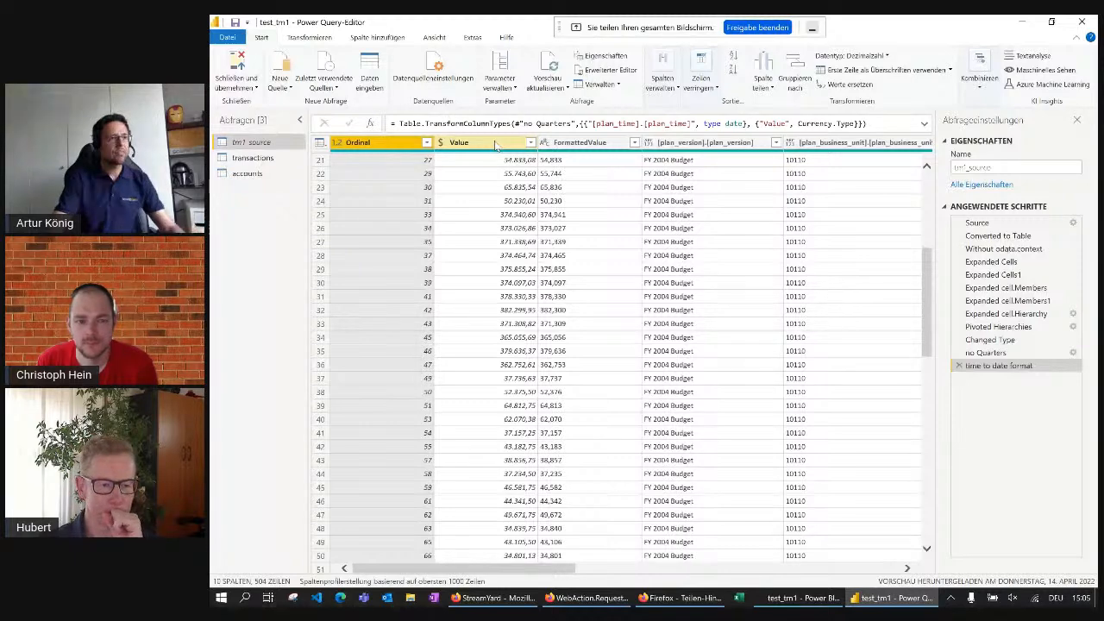
Switch to the Power BI Desktop report and examine the first account table's values in focus mode down to its last rows
key("alt+Tab")
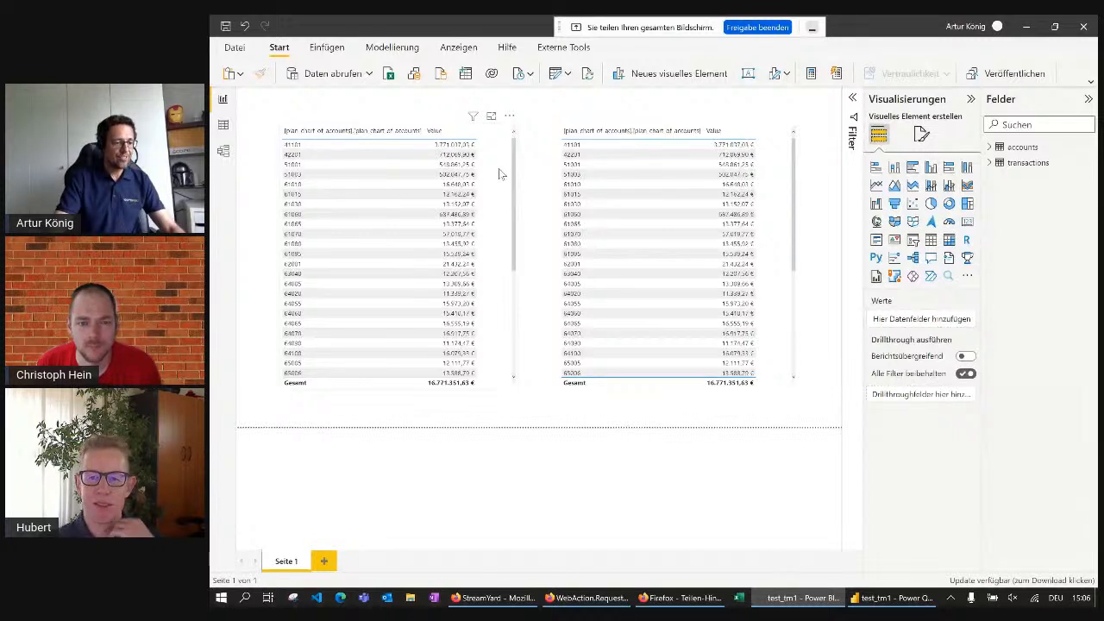
left_click(499, 173)
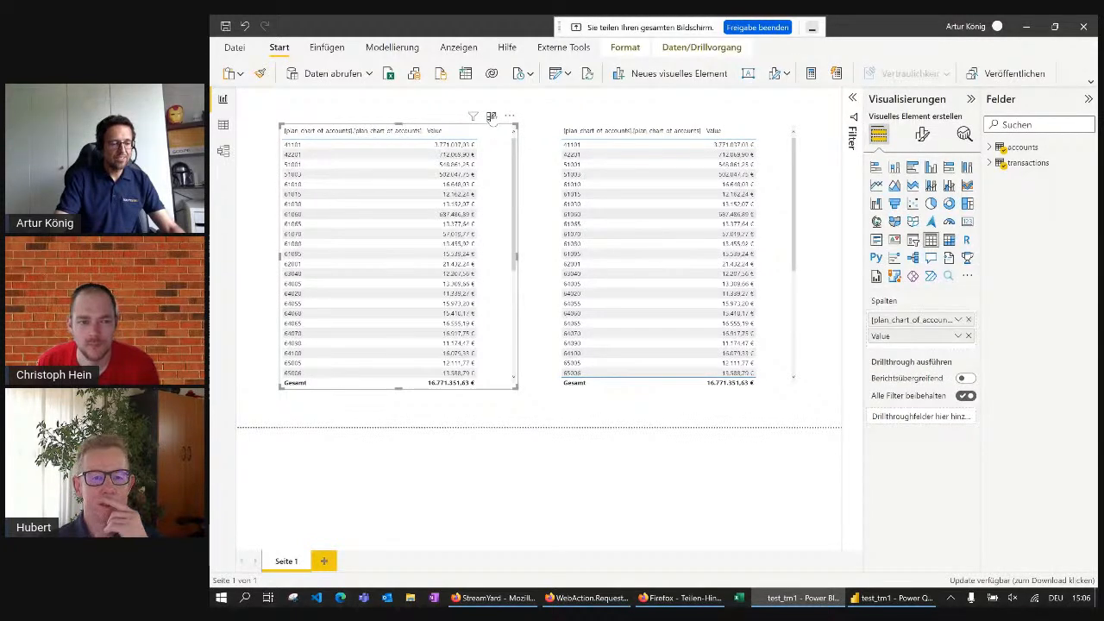
left_click(492, 117)
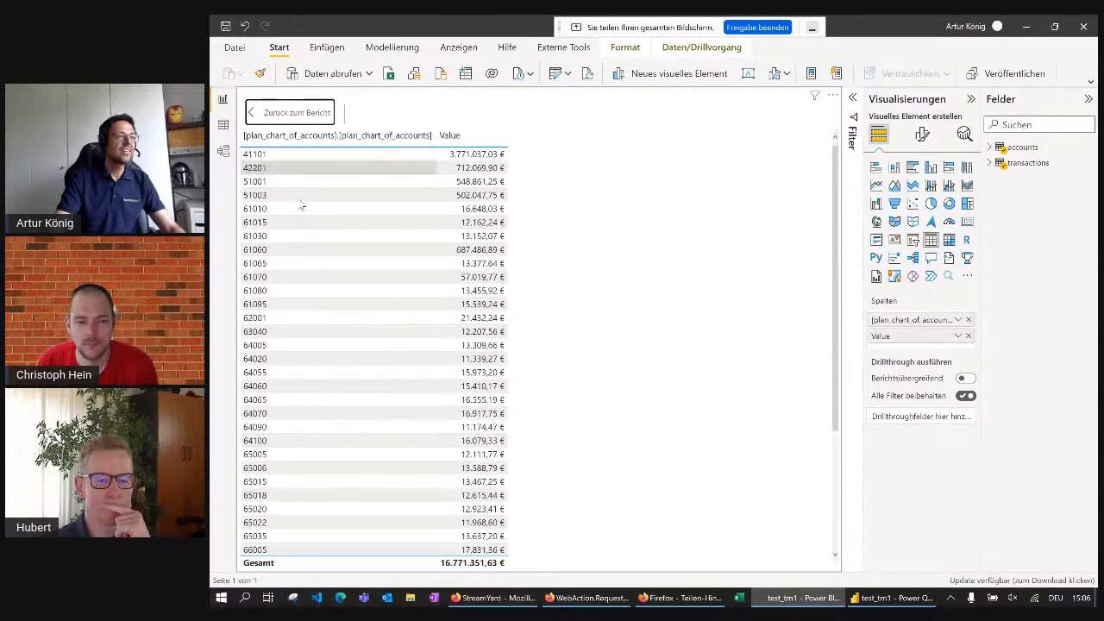
scroll(306, 248, "down", 5)
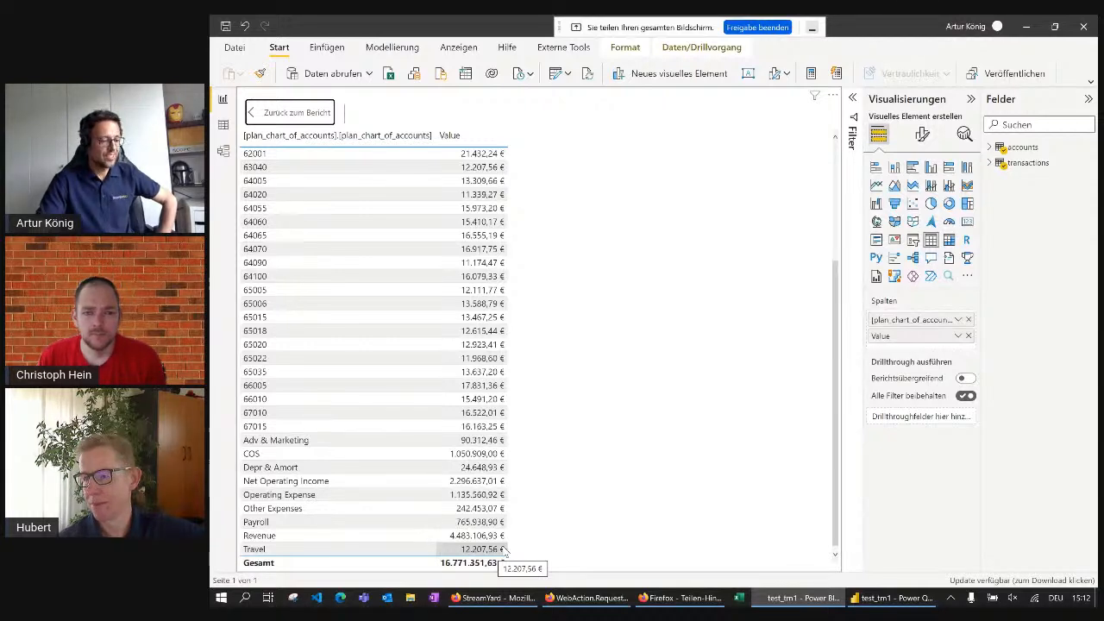
Switch back to the Power Query Editor and examine tm1_source's steps from Converted to Table through Expanded cell.Hierarchy
left_click(889, 602)
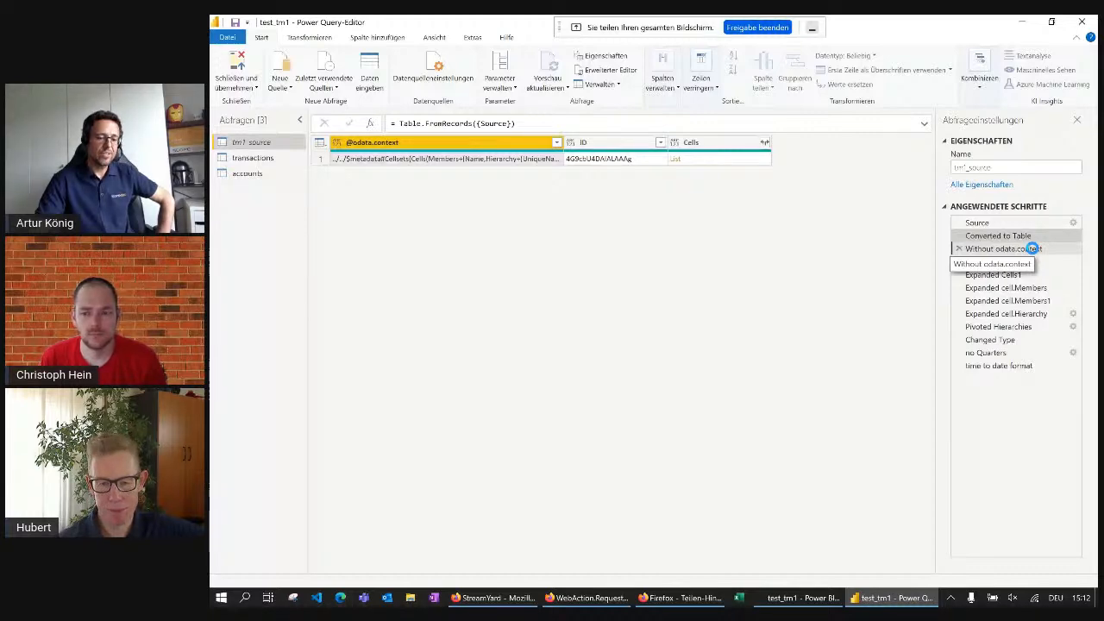
left_click(992, 274)
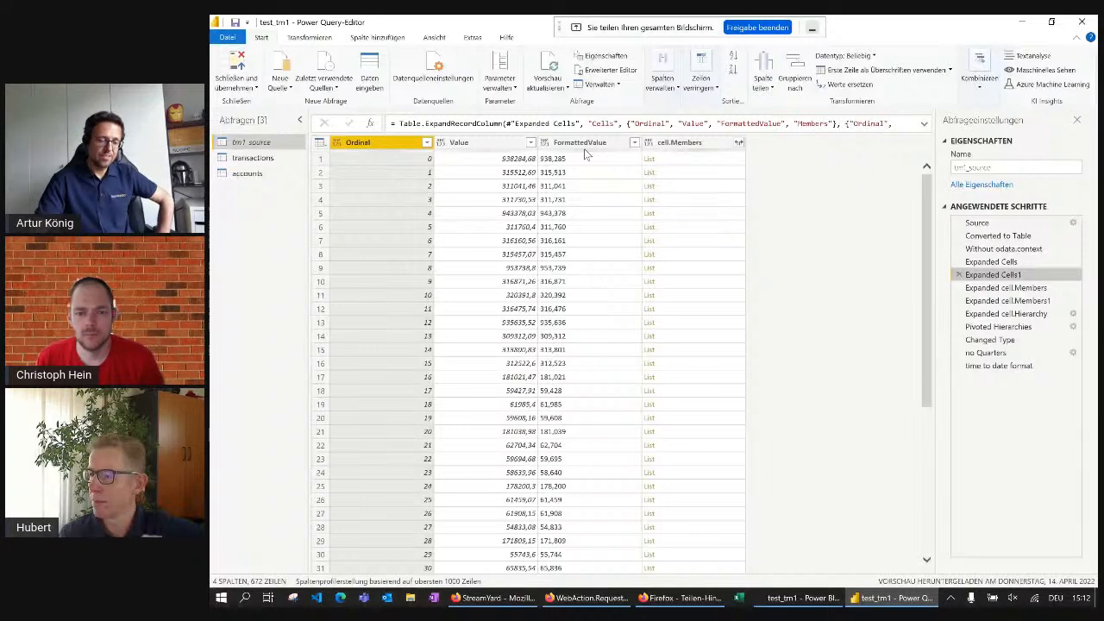
left_click(1006, 300)
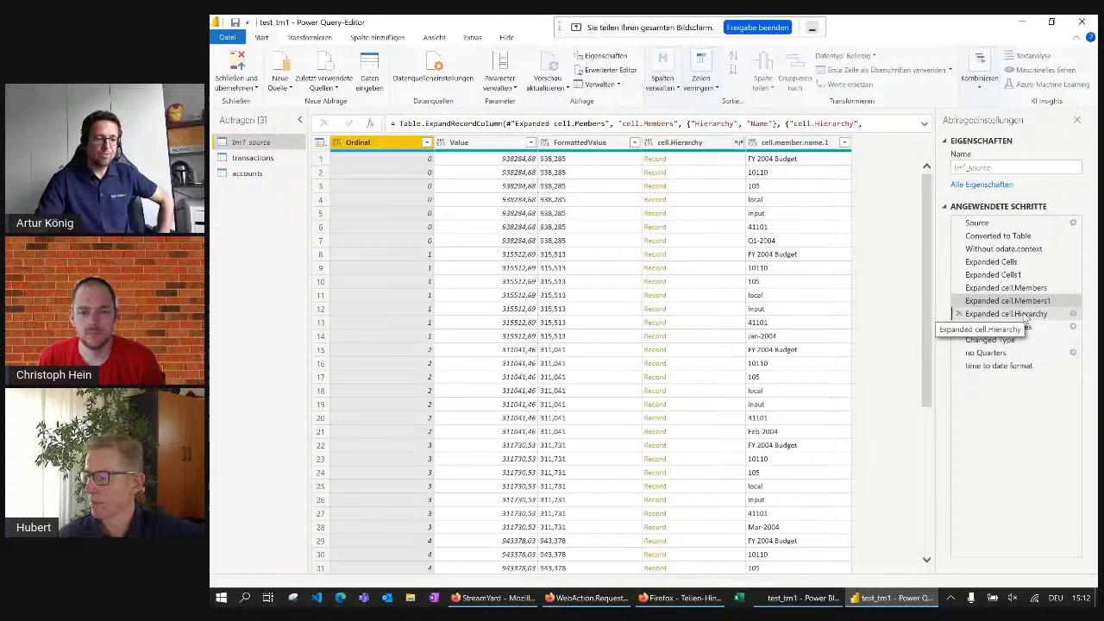
left_click(1024, 315)
left_click(737, 174)
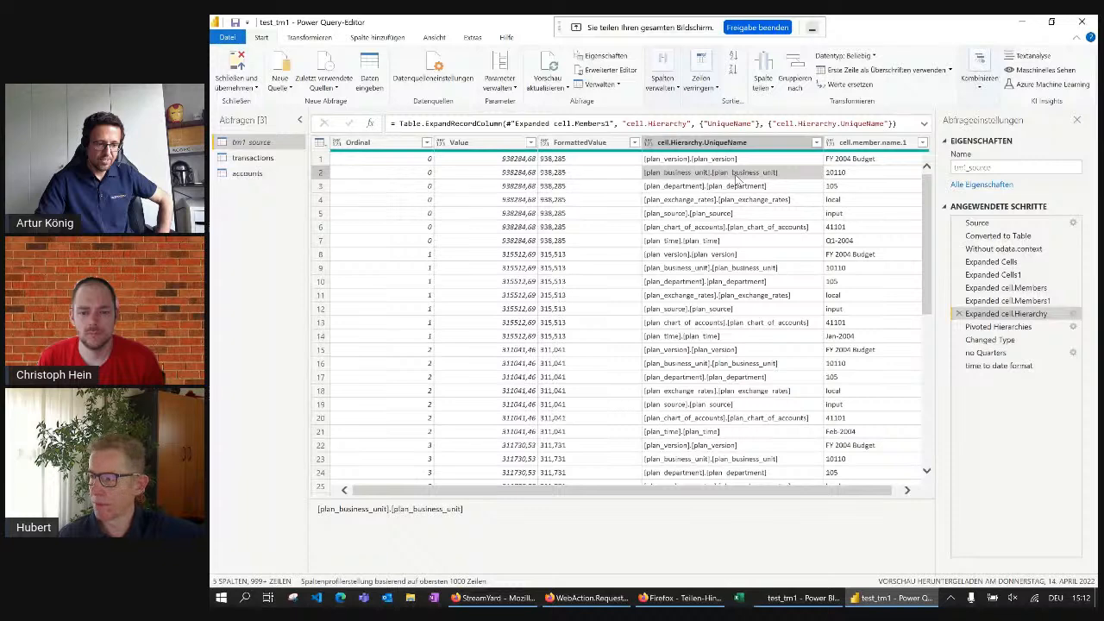
scroll(738, 177, "down", 16)
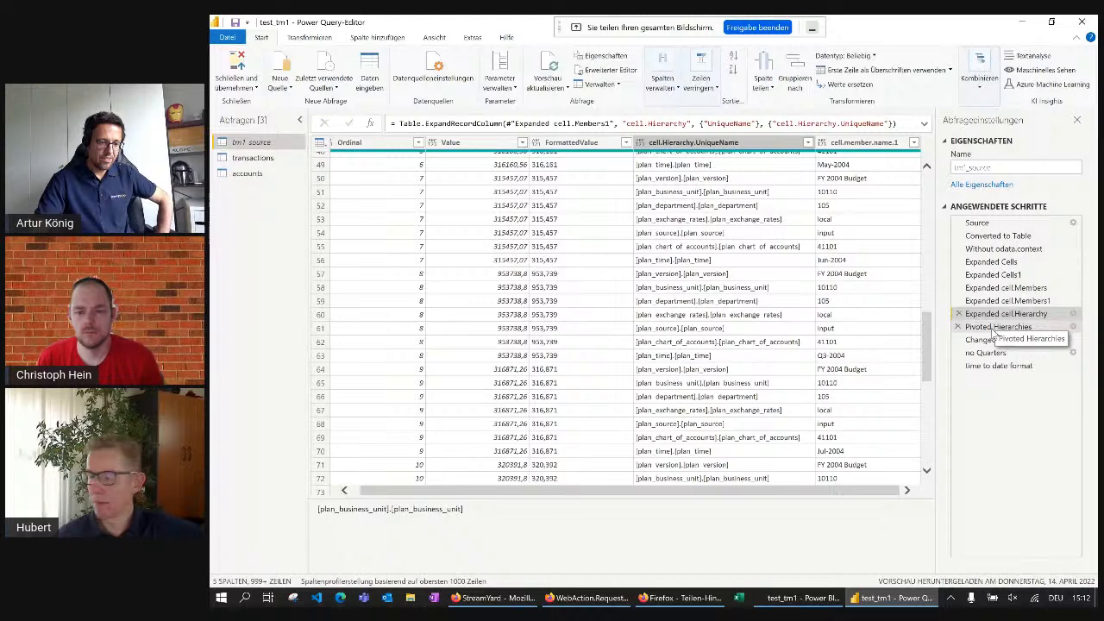
Examine the Pivoted Hierarchies step's dimension columns, especially the account and time members in plan_chart_of_accounts and plan_time
left_click(993, 329)
left_click_drag(569, 569, 664, 578)
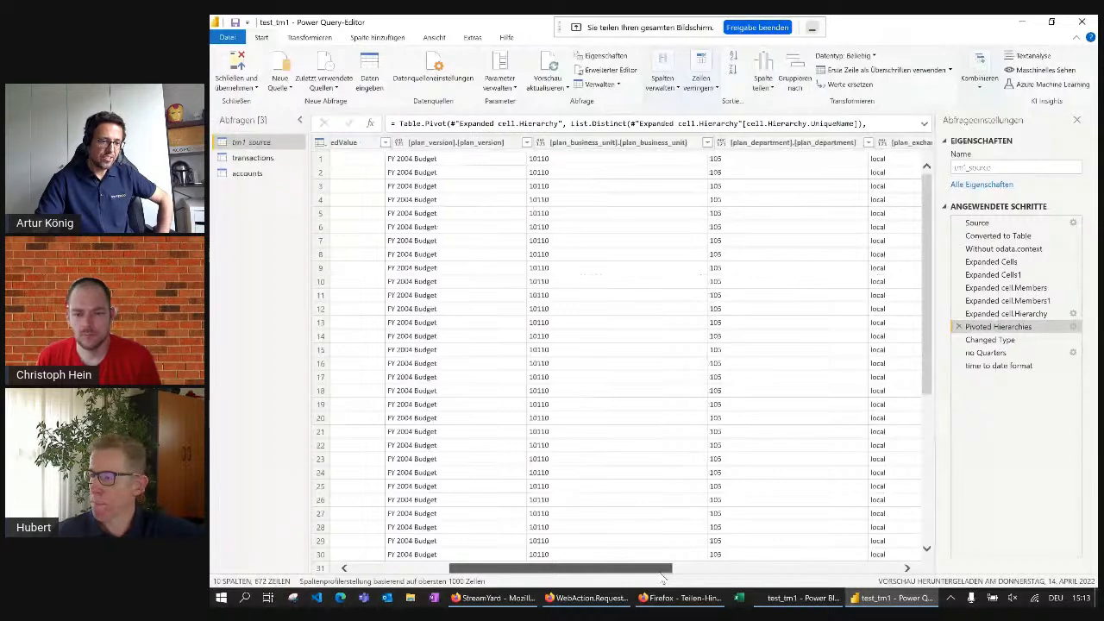
left_click_drag(662, 576, 880, 577)
scroll(666, 274, "down", 10)
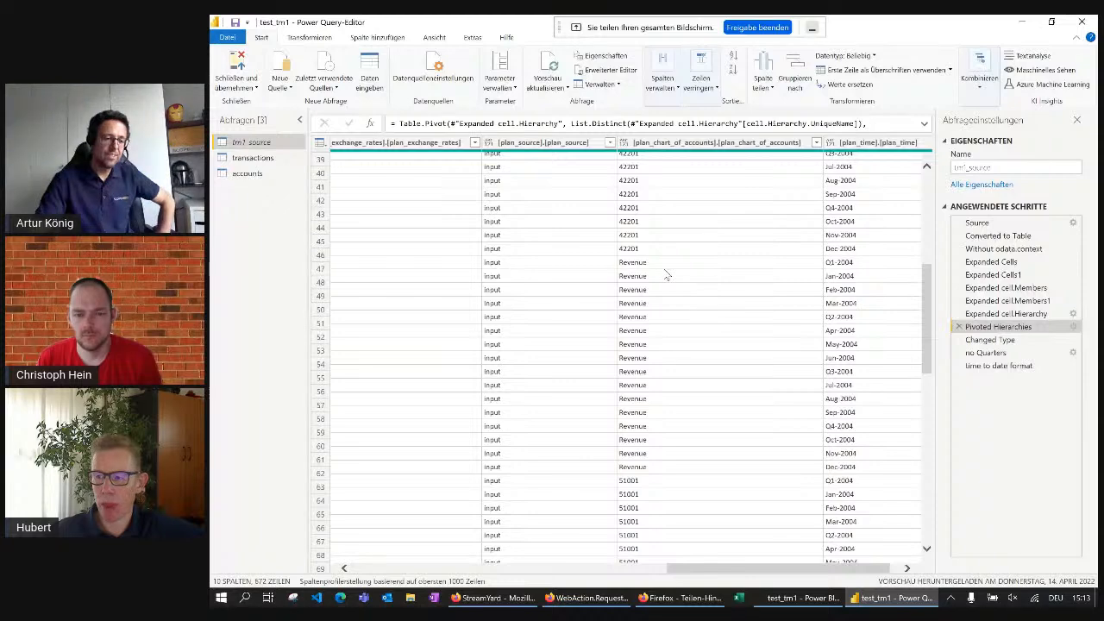
scroll(664, 275, "up", 9)
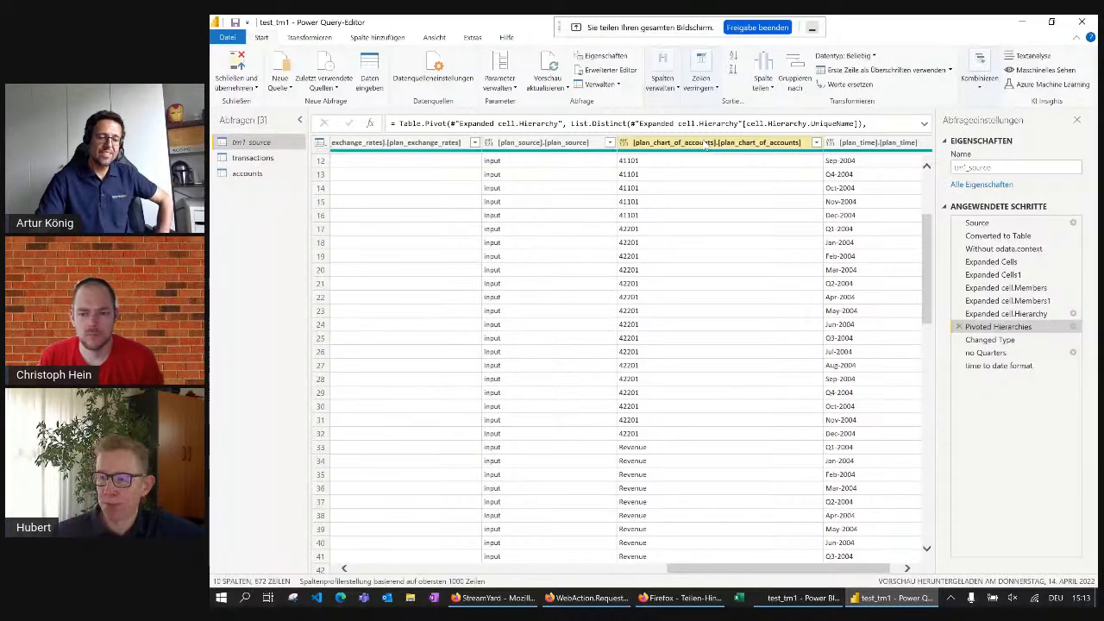
left_click(682, 188)
scroll(660, 402, "down", 2)
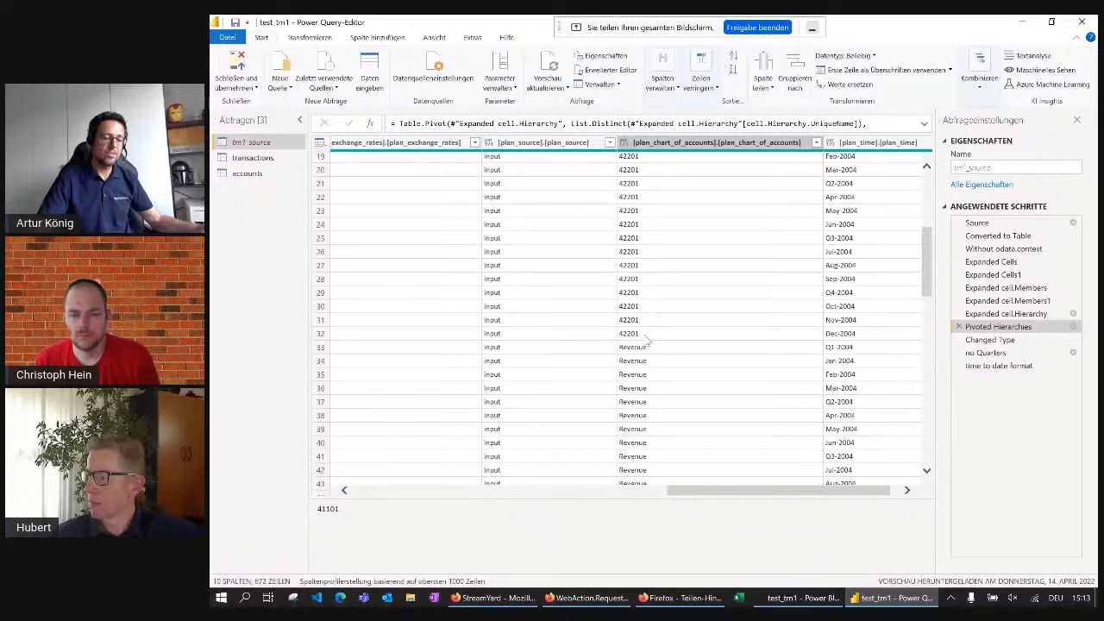
scroll(646, 343, "down", 5)
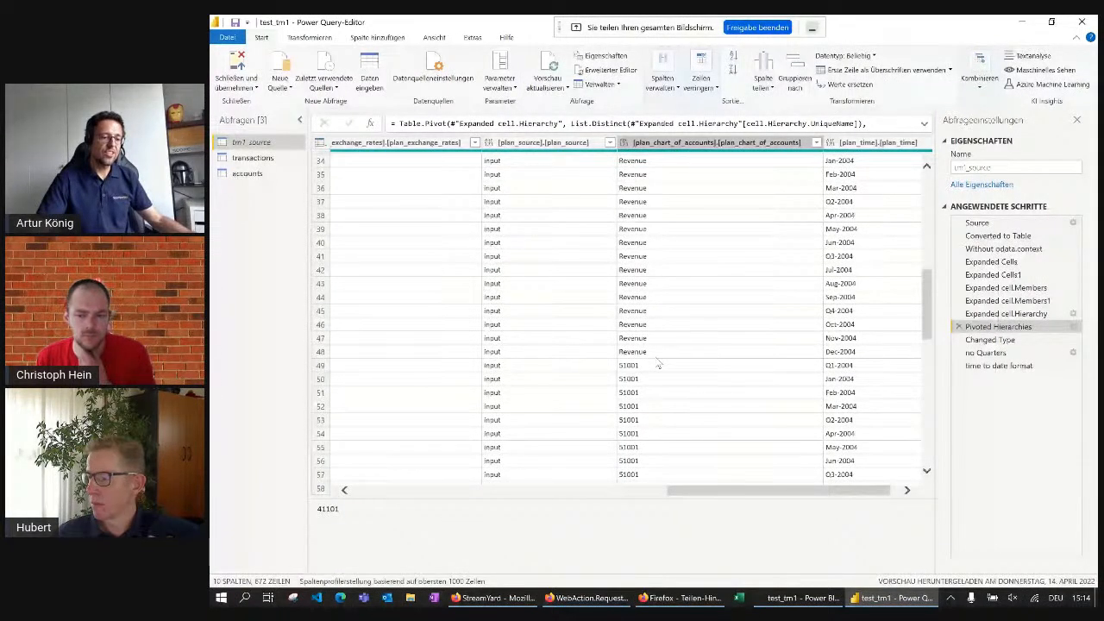
scroll(658, 365, "up", 5)
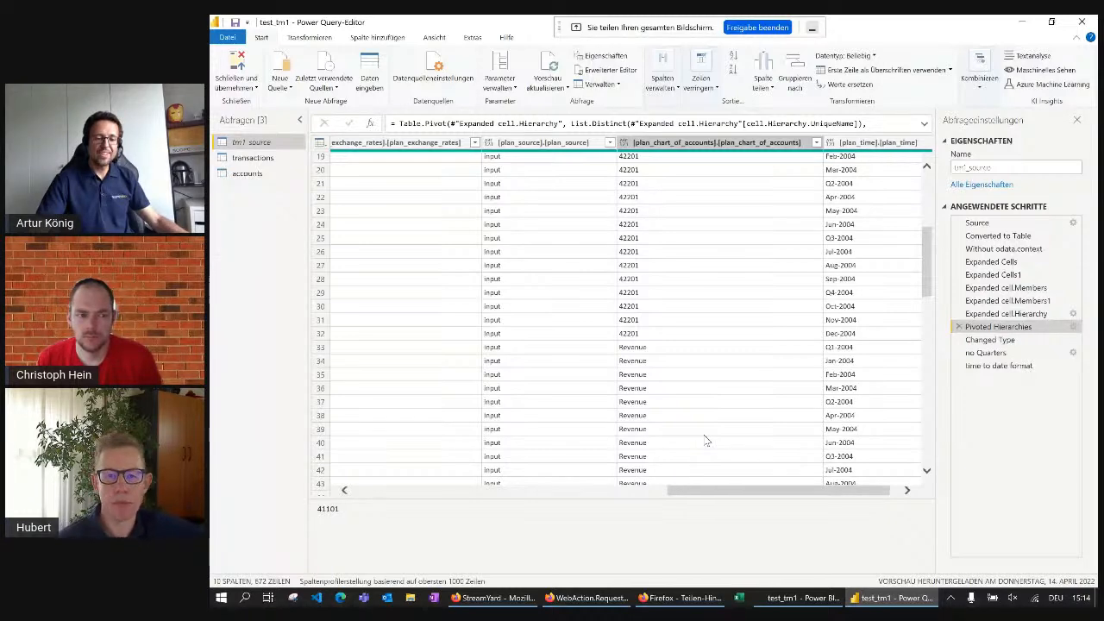
Review the results of the Changed Type, no Quarters and "time to date format" steps in turn
left_click(990, 339)
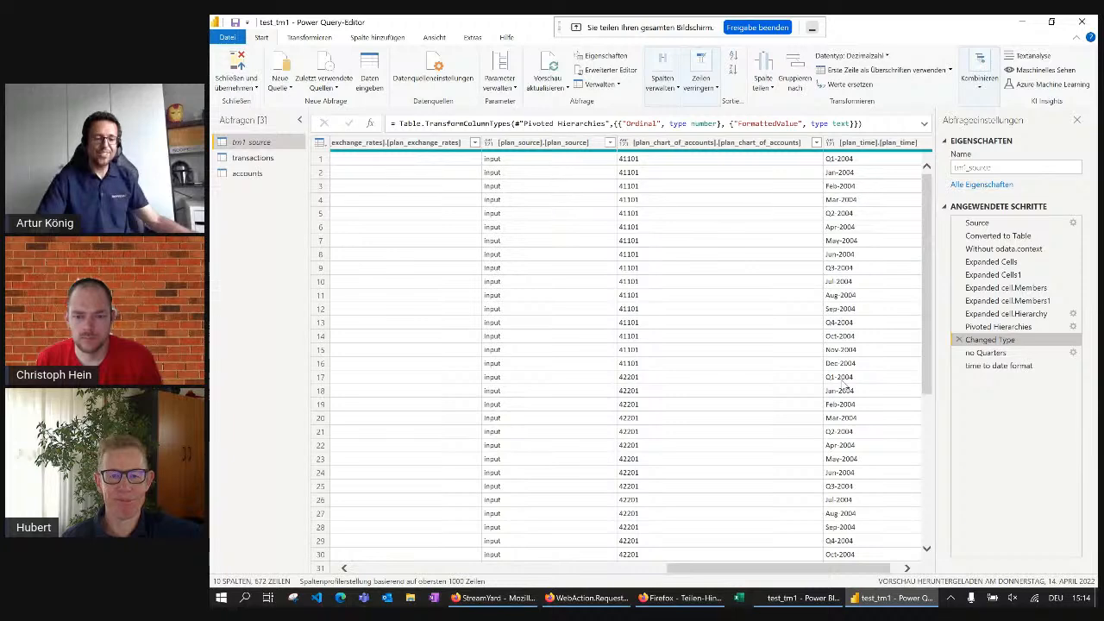
left_click(987, 352)
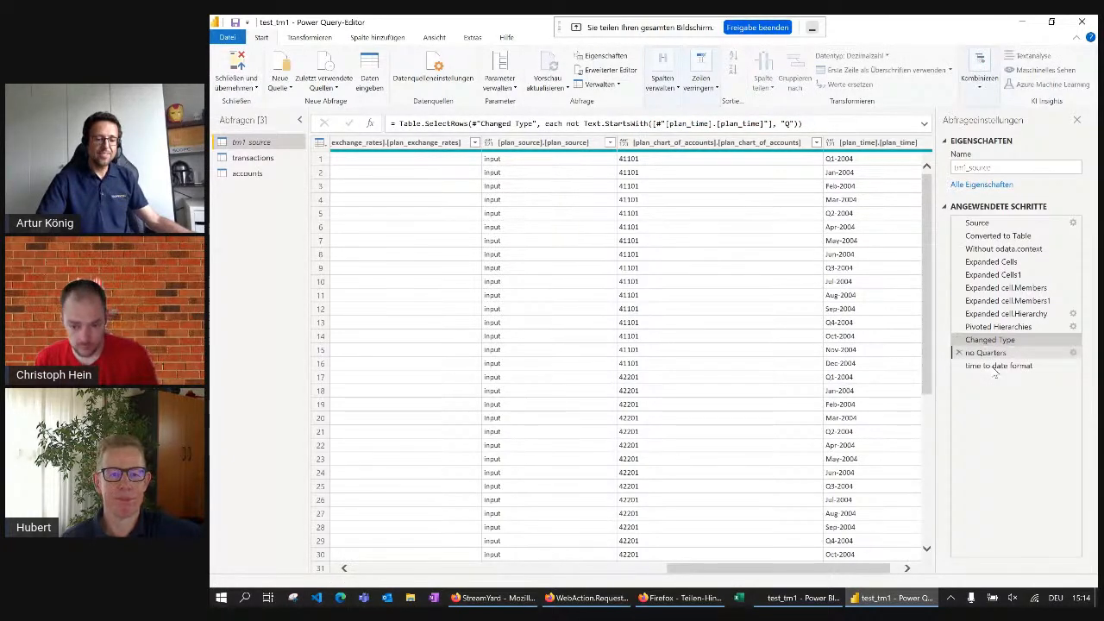
left_click(996, 366)
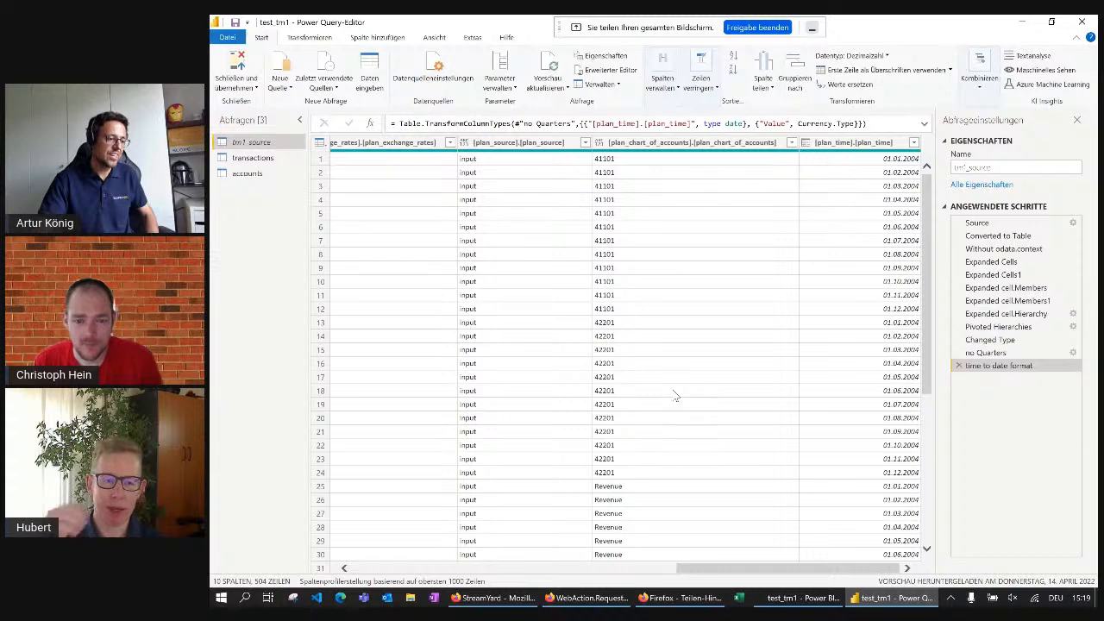
View the transactions query and the accounts query that are based on the TM1 data
left_click(253, 158)
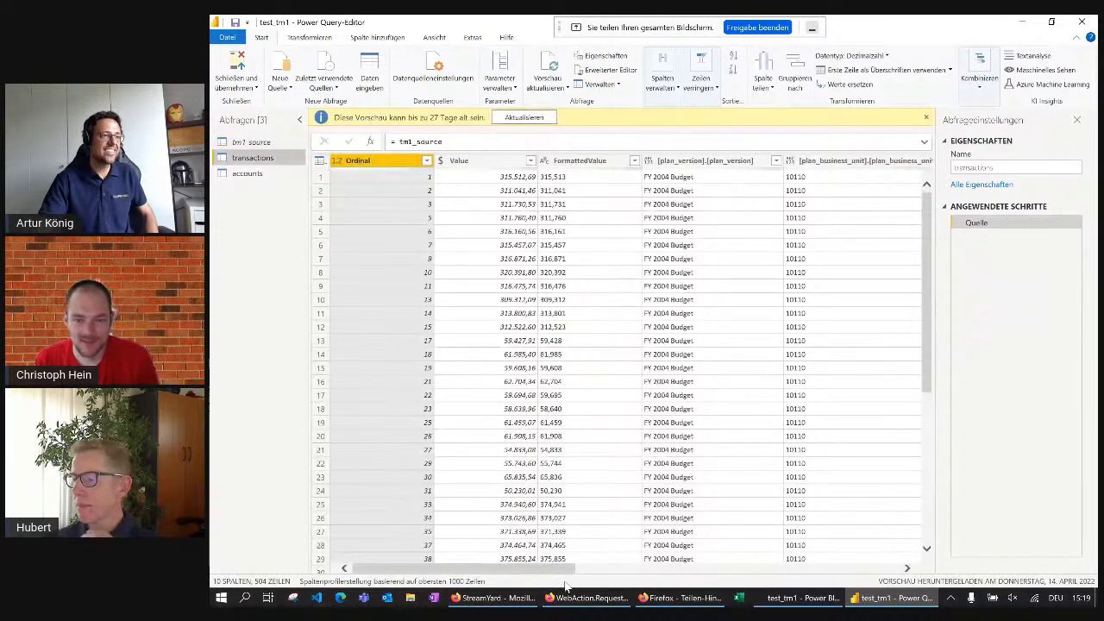
left_click(247, 174)
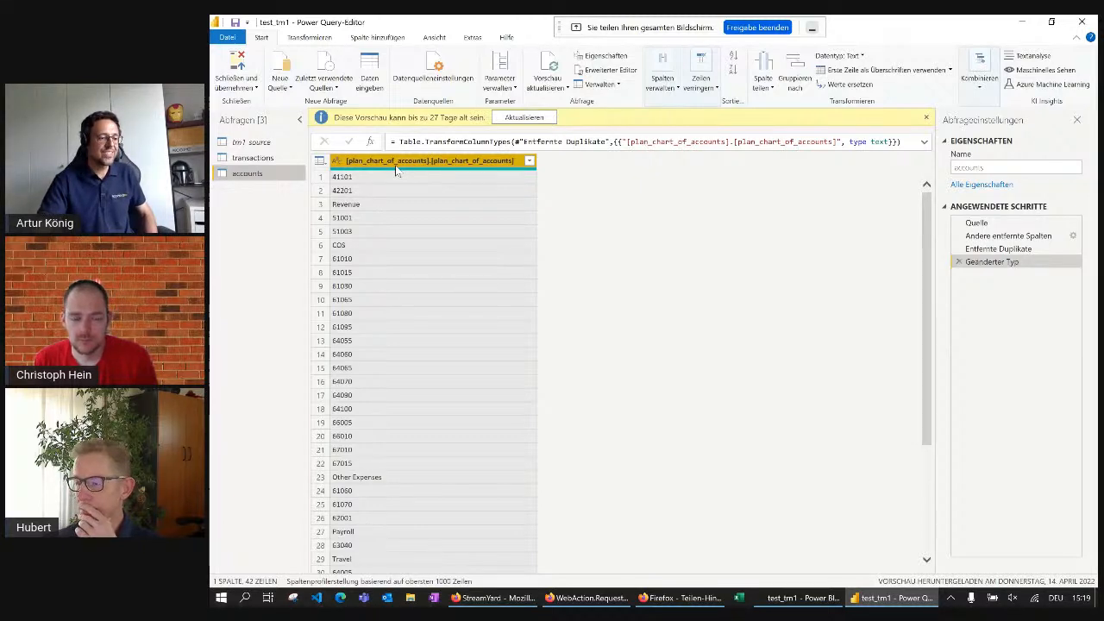
Open the tm1_source query's M code in the Advanced Editor to inspect its web request
scroll(418, 213, "down", 5)
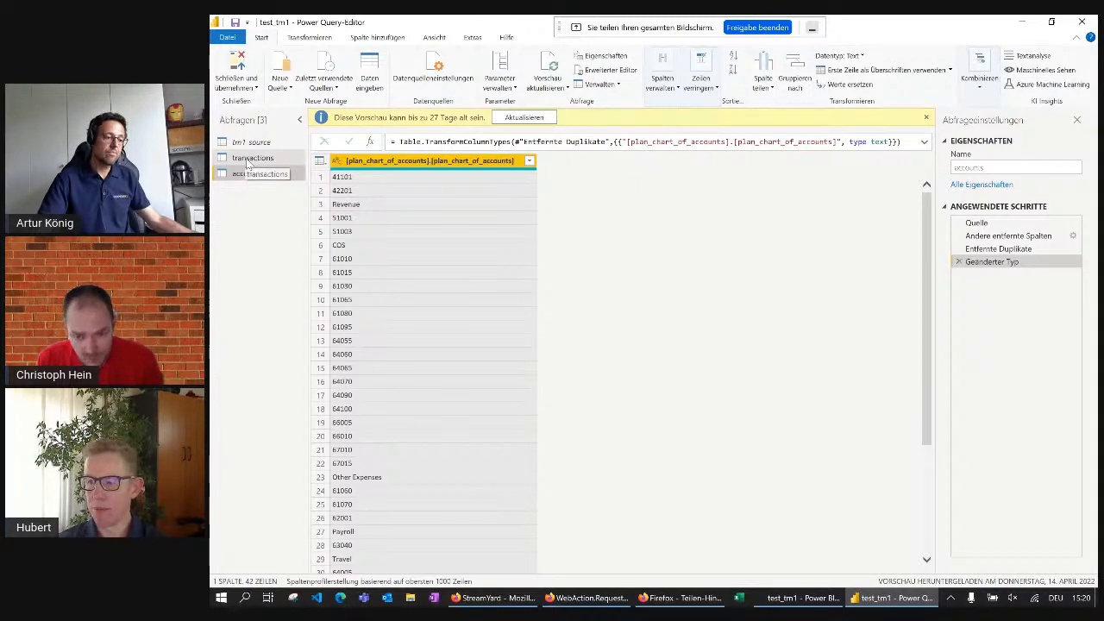
left_click(260, 143)
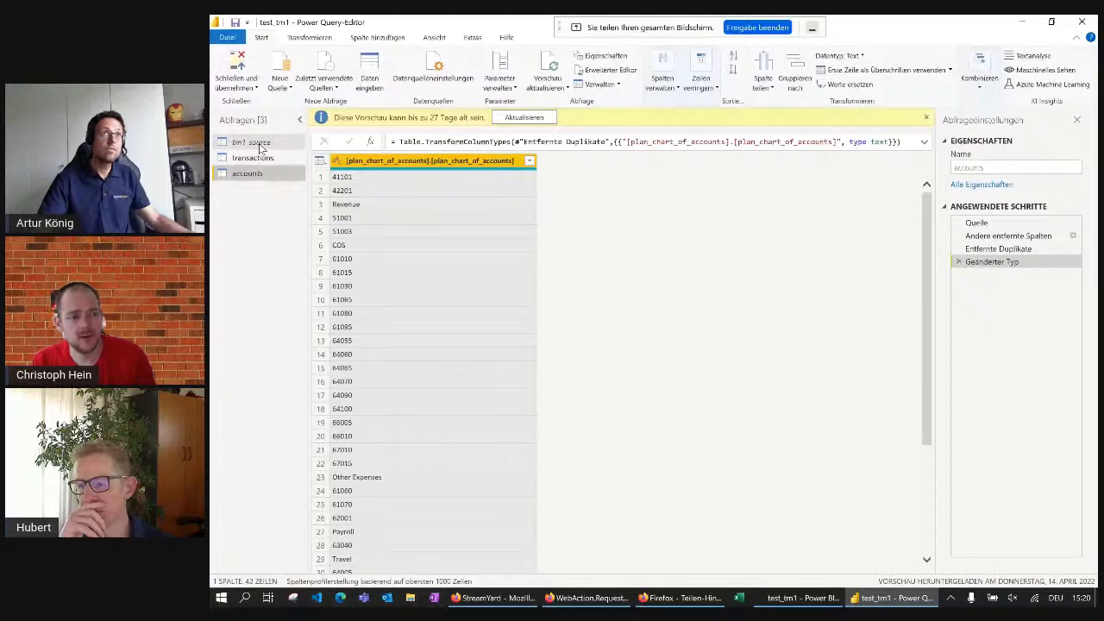
left_click(258, 143)
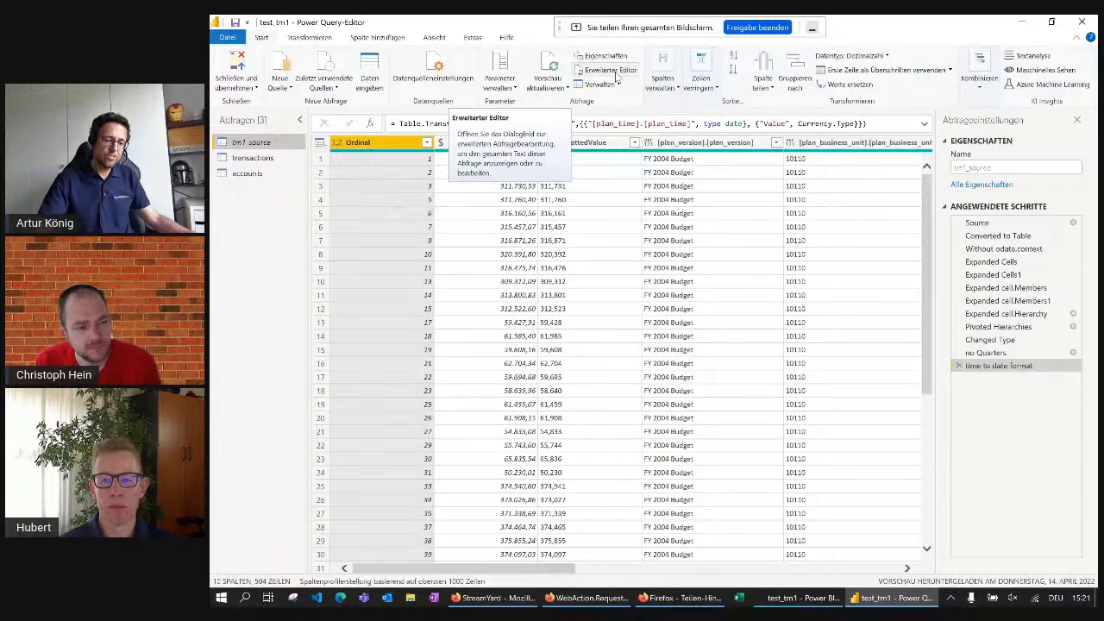
left_click(612, 72)
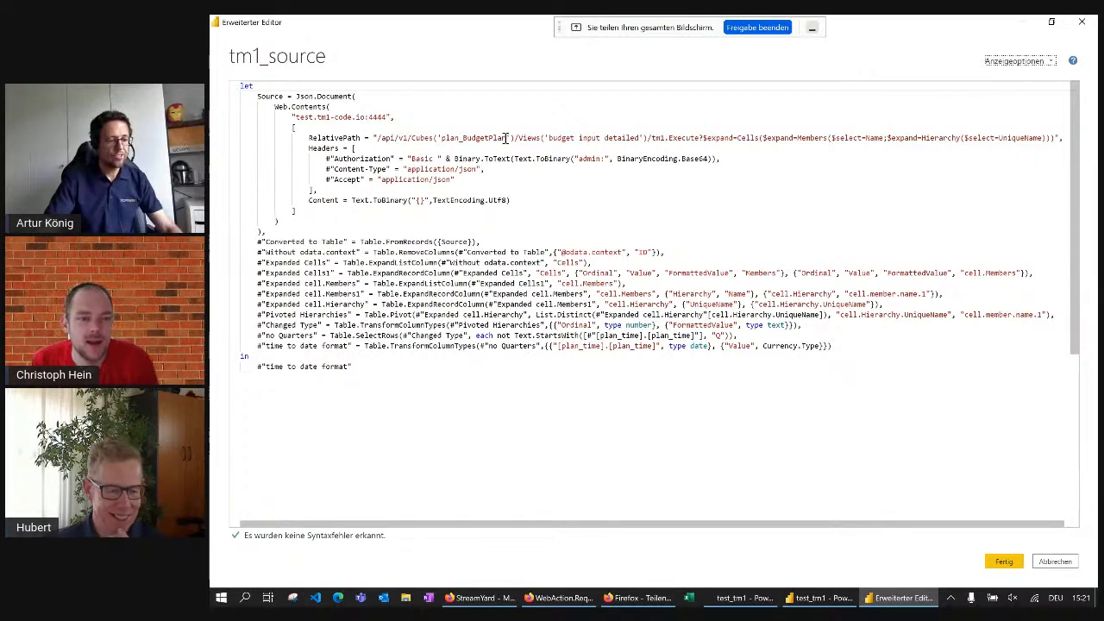
left_click(583, 150)
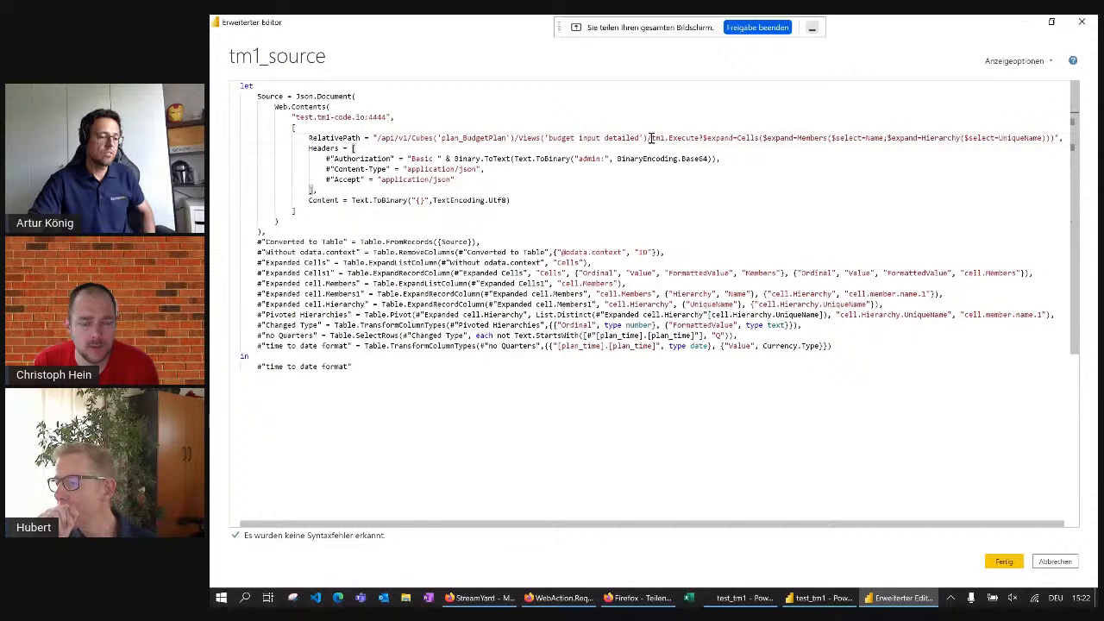
Delete the Cubes('plan_BudgetPlan')/, Views('budget input detailed')/ and tm1. parts from the source's RelativePath so that Execute directly follows /api/v1/
left_click_drag(651, 138, 517, 138)
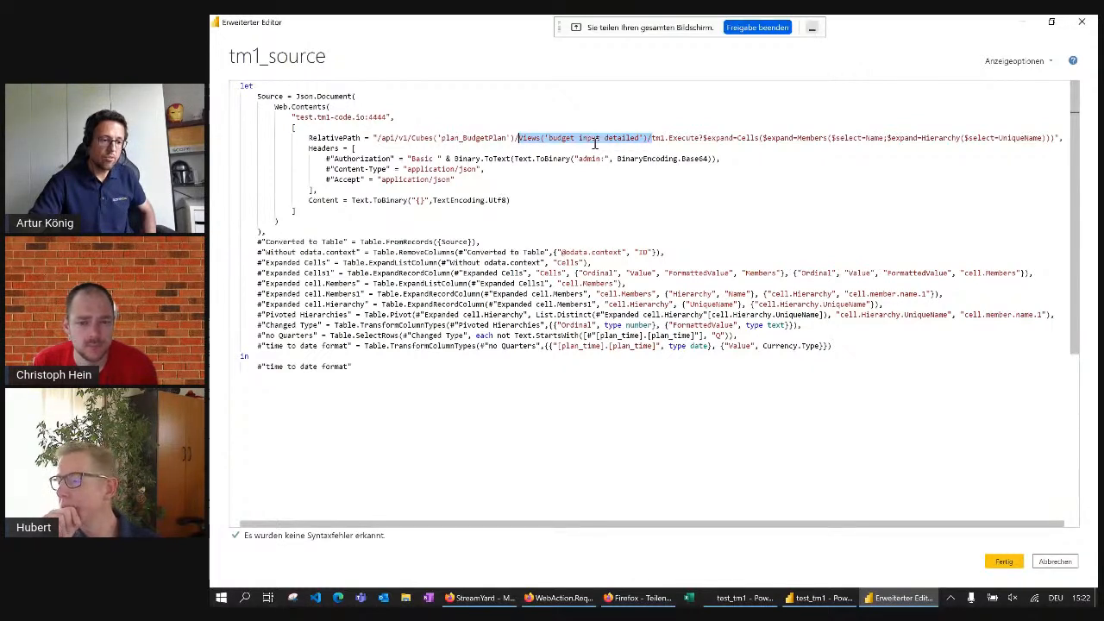
key("shift+Right")
key("shift+Right")
key("shift+Right")
key("shift+Right")
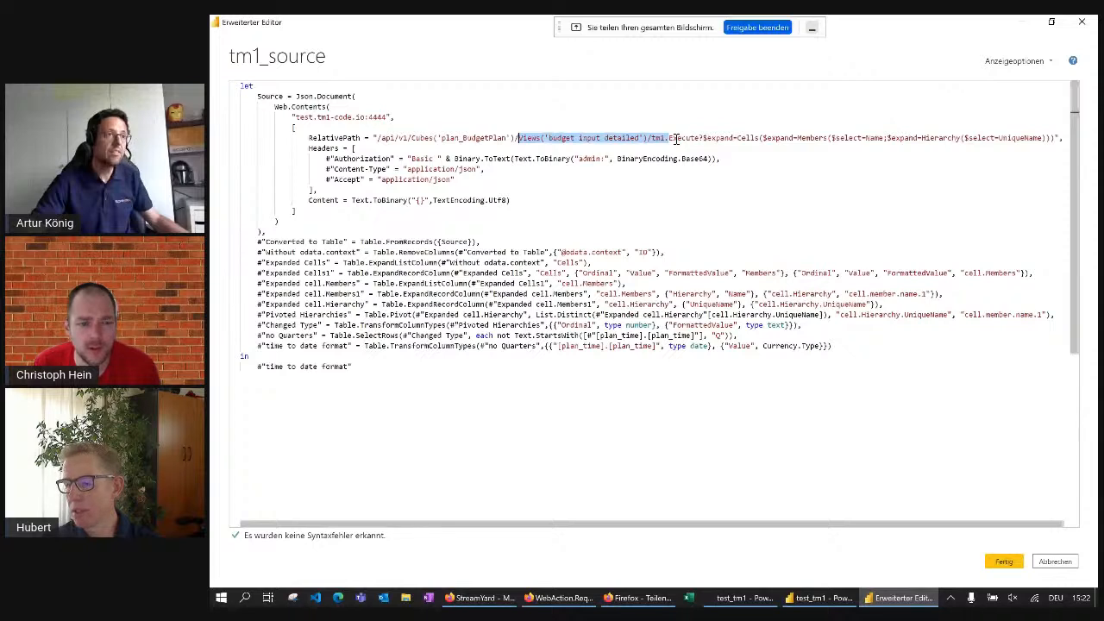
key("Delete")
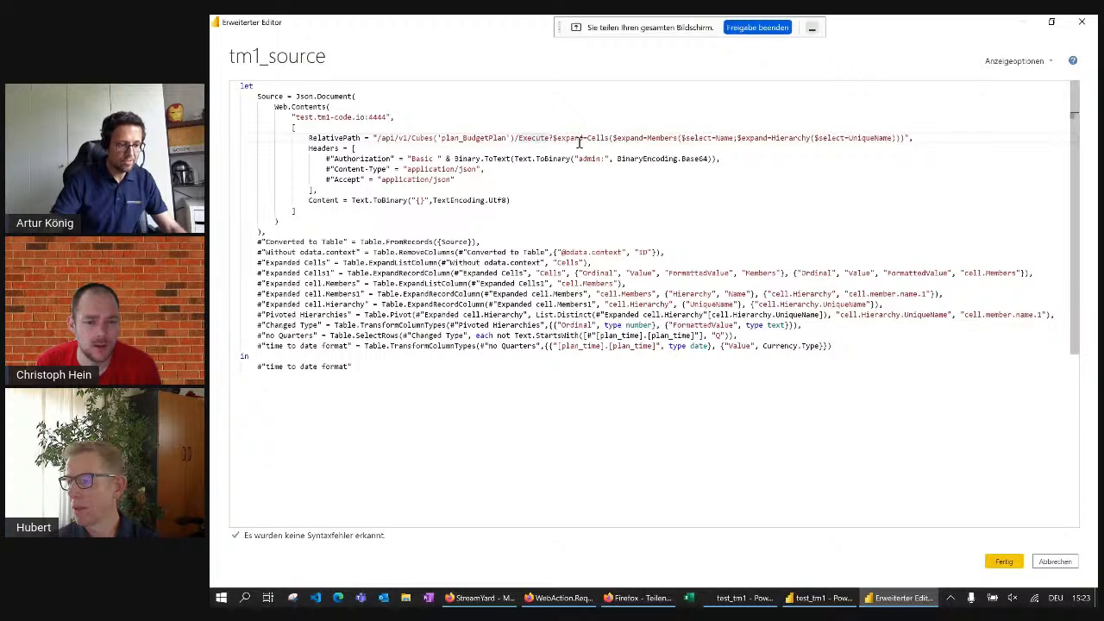
left_click_drag(407, 138, 517, 138)
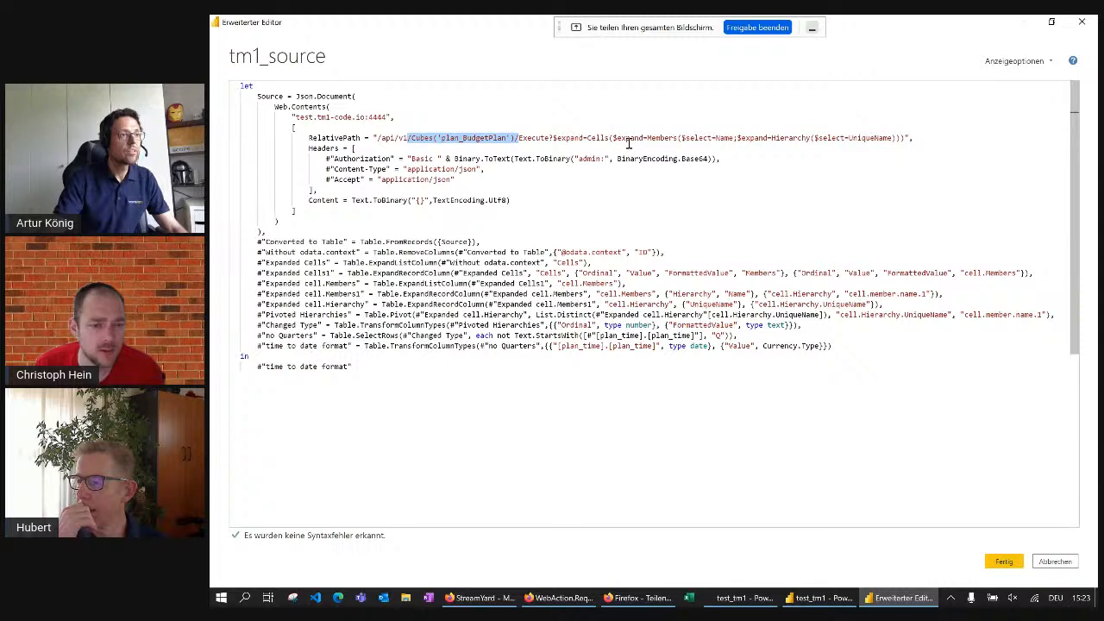
key("Delete")
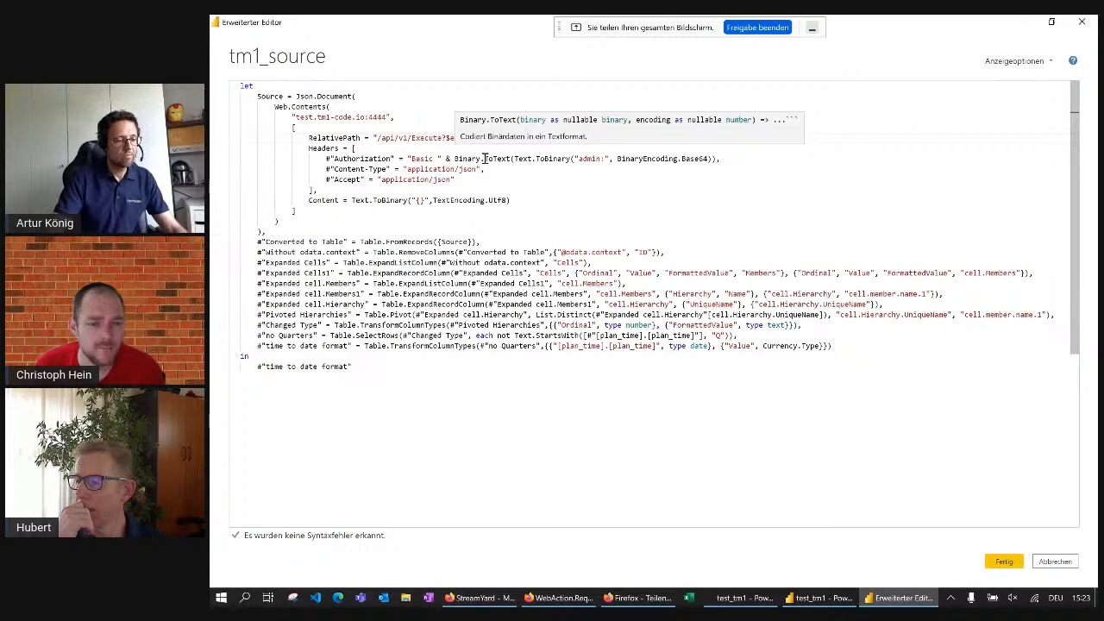
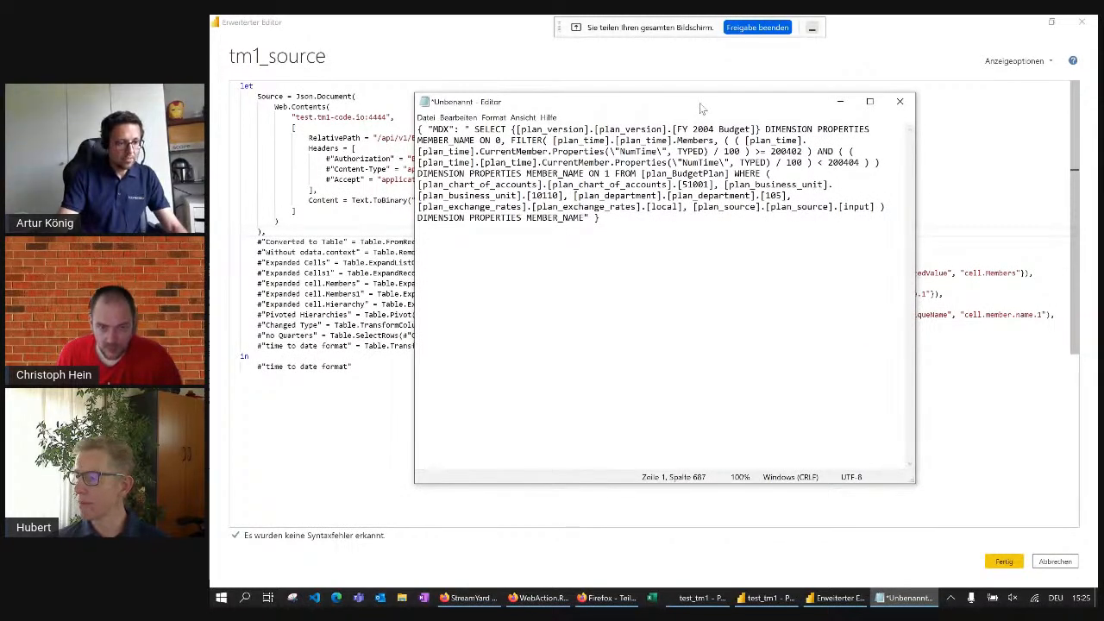
Replace every double quote in the text editor's MDX request body with two double quotes
left_click_drag(700, 104, 532, 84)
left_click_drag(742, 460, 912, 500)
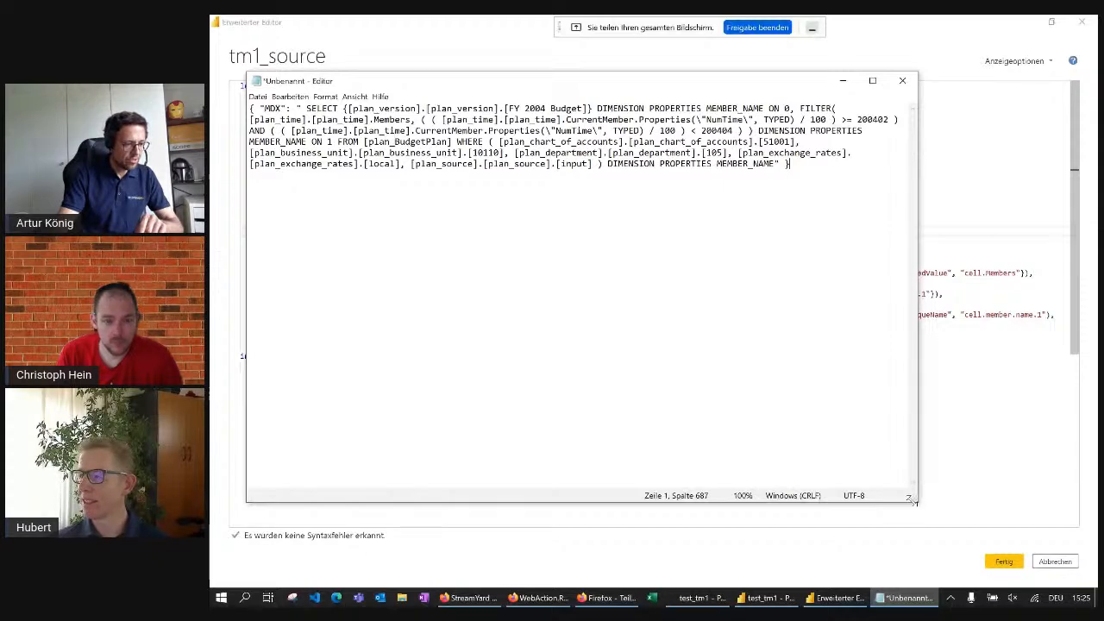
key("ctrl+a")
left_click(289, 96)
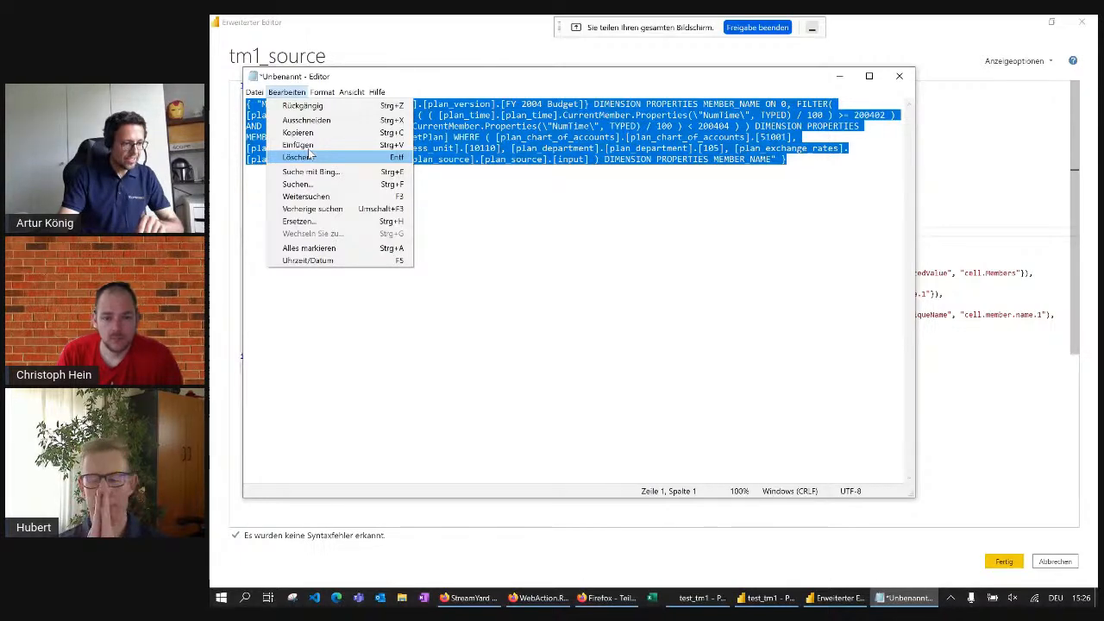
left_click(548, 161)
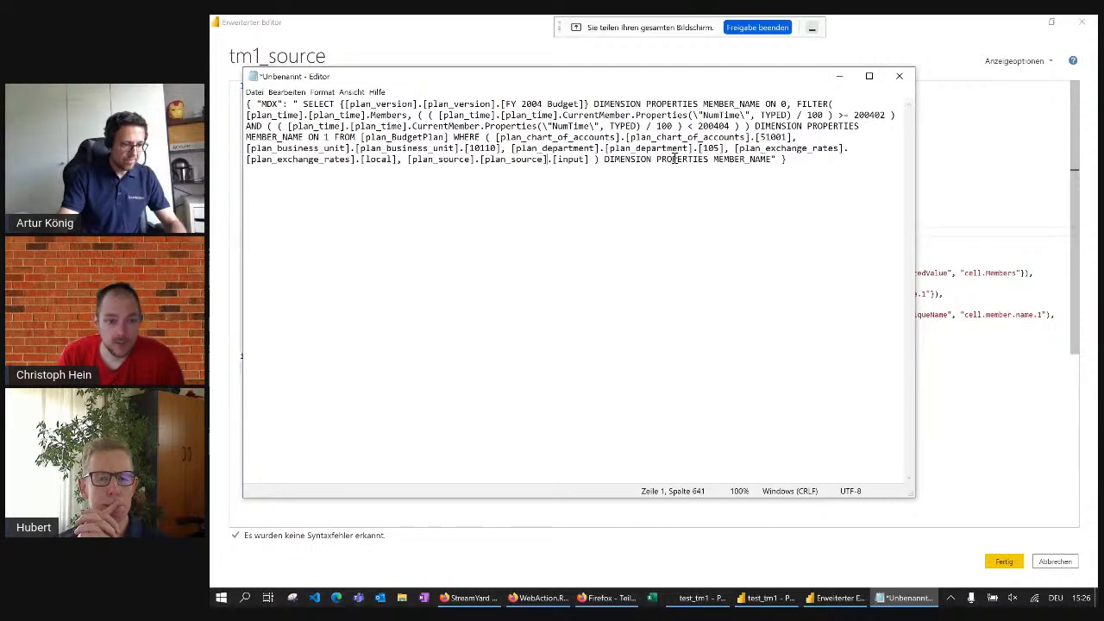
key("ctrl+a")
left_click(286, 92)
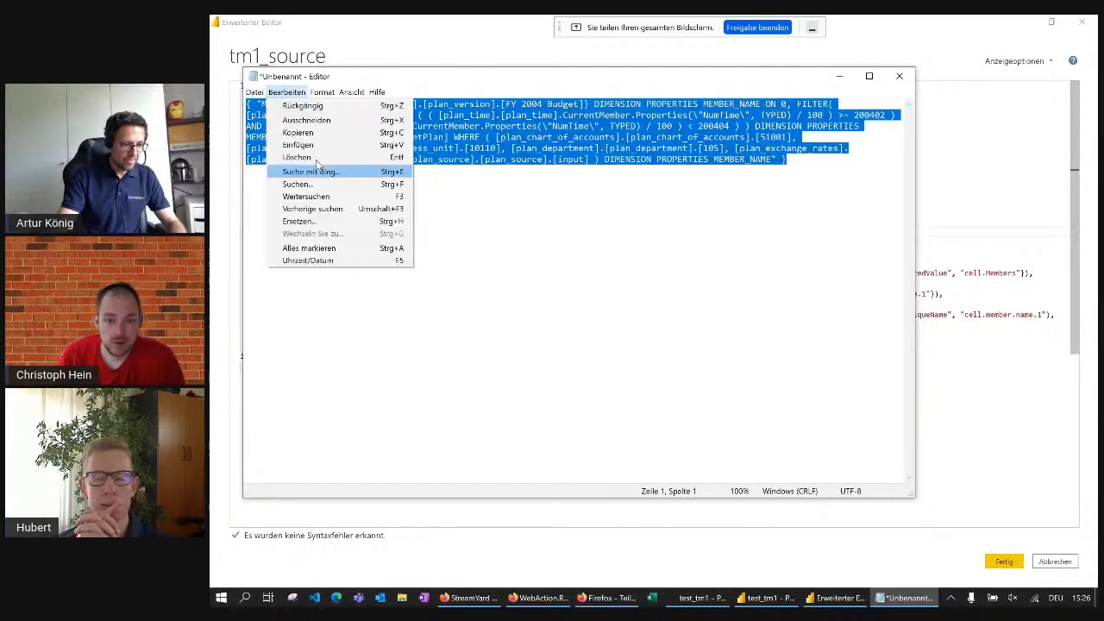
left_click(311, 206)
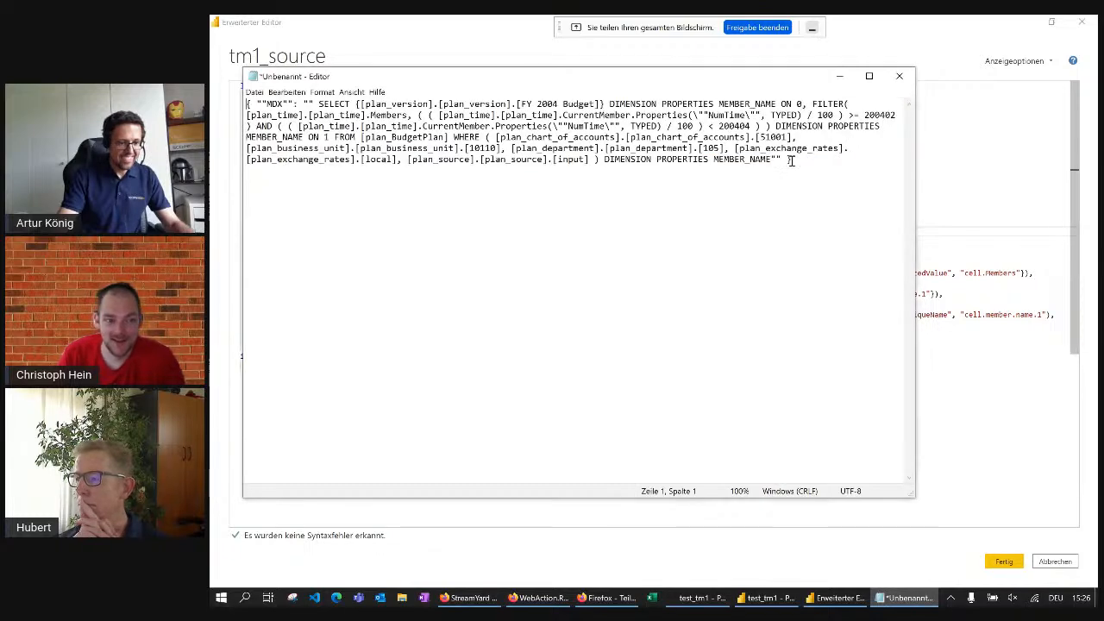
Paste the escaped MDX body into the Text.ToBinary call of tm1_source's Content and apply the edited query code
left_click_drag(792, 161, 239, 103)
key("ctrl+c")
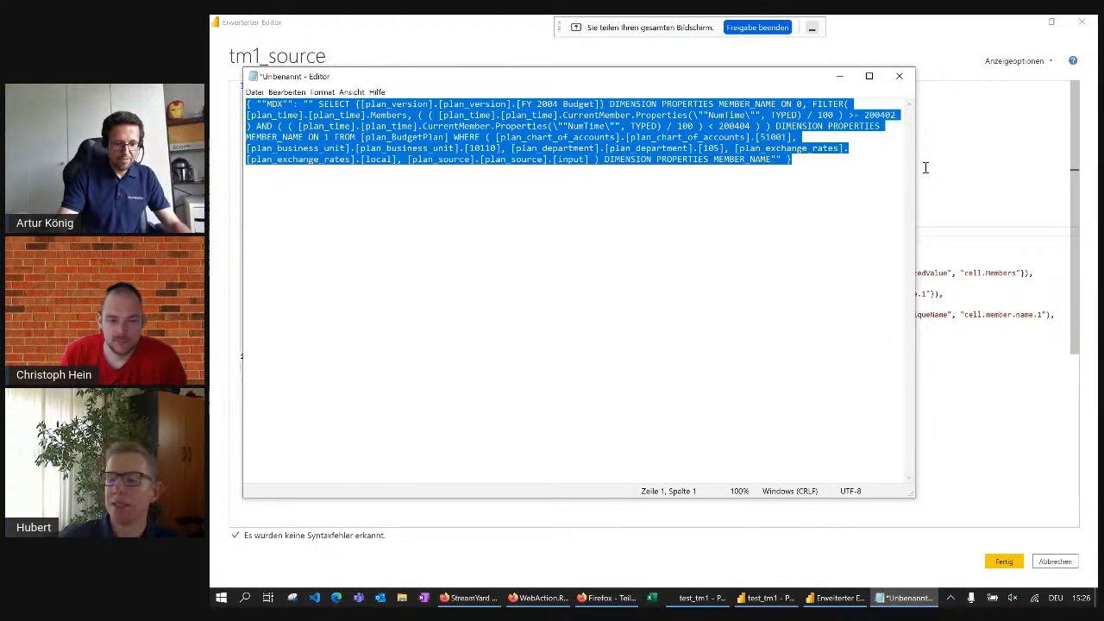
key("alt+Tab")
key("ctrl+v")
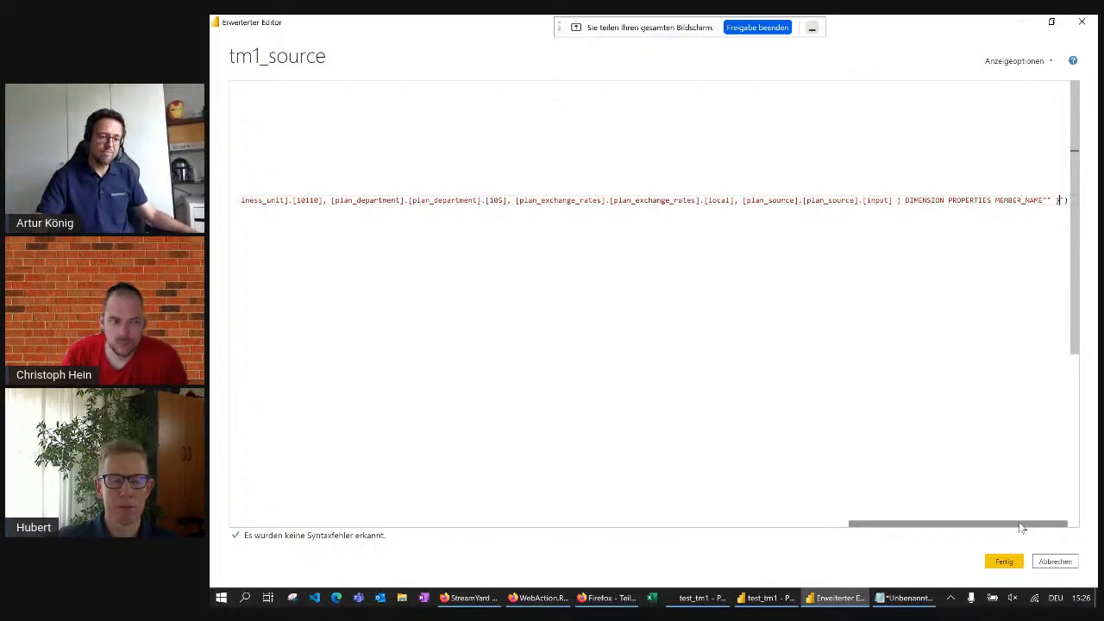
left_click(1004, 561)
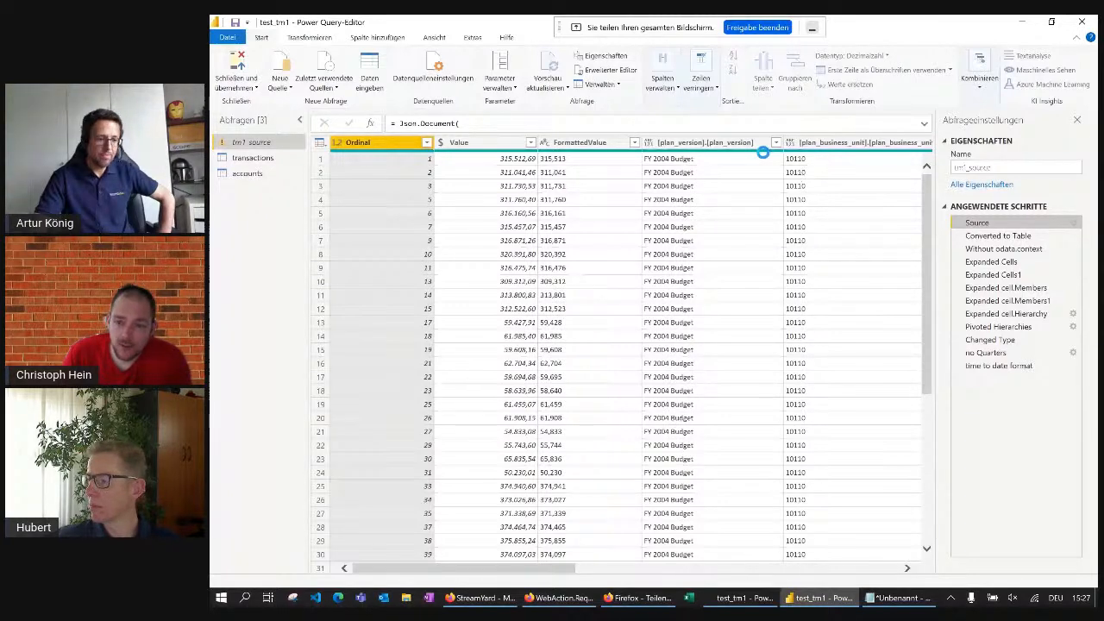
scroll(721, 145, "down", 3)
scroll(721, 144, "up", 1)
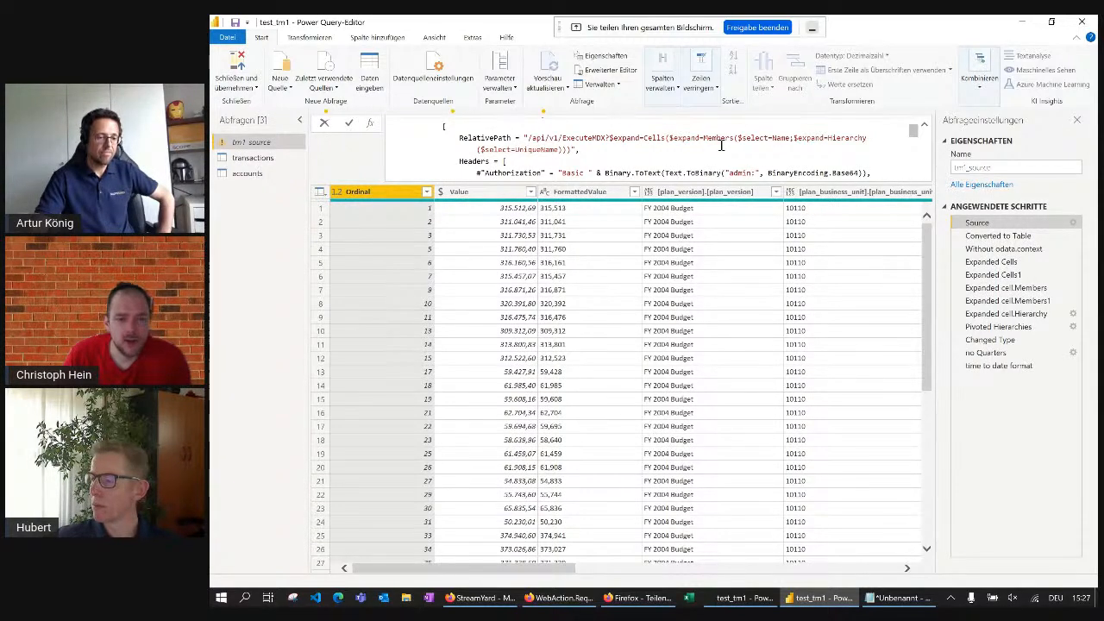
scroll(720, 145, "down", 3)
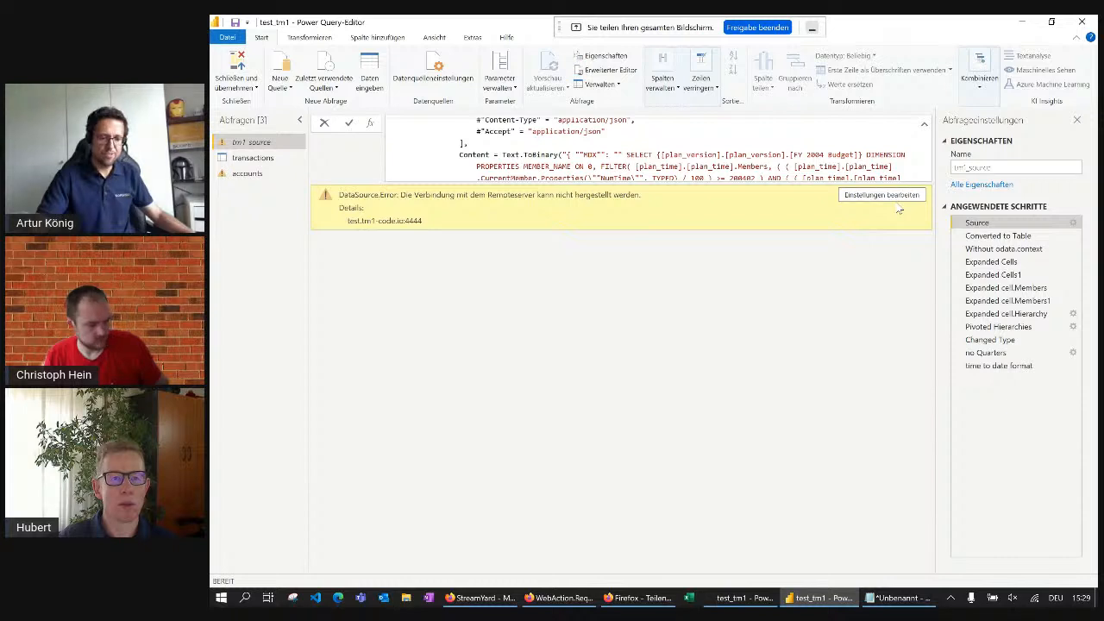
Add the account password after the user name in tm1_source's Authorization header and apply the edited query code
scroll(556, 172, "down", 1)
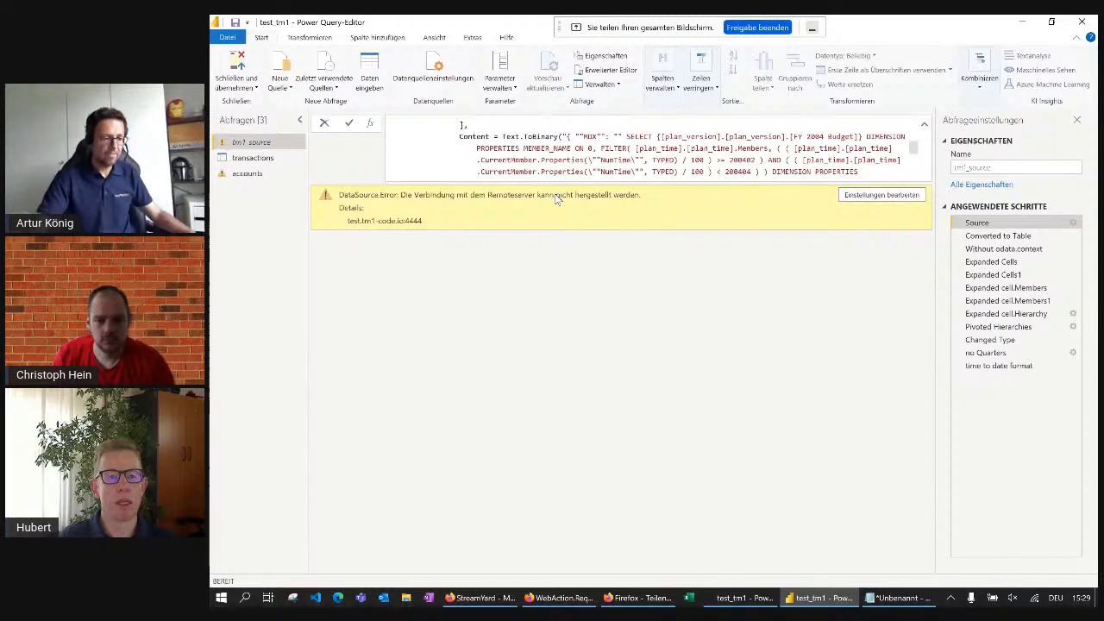
scroll(603, 151, "up", 3)
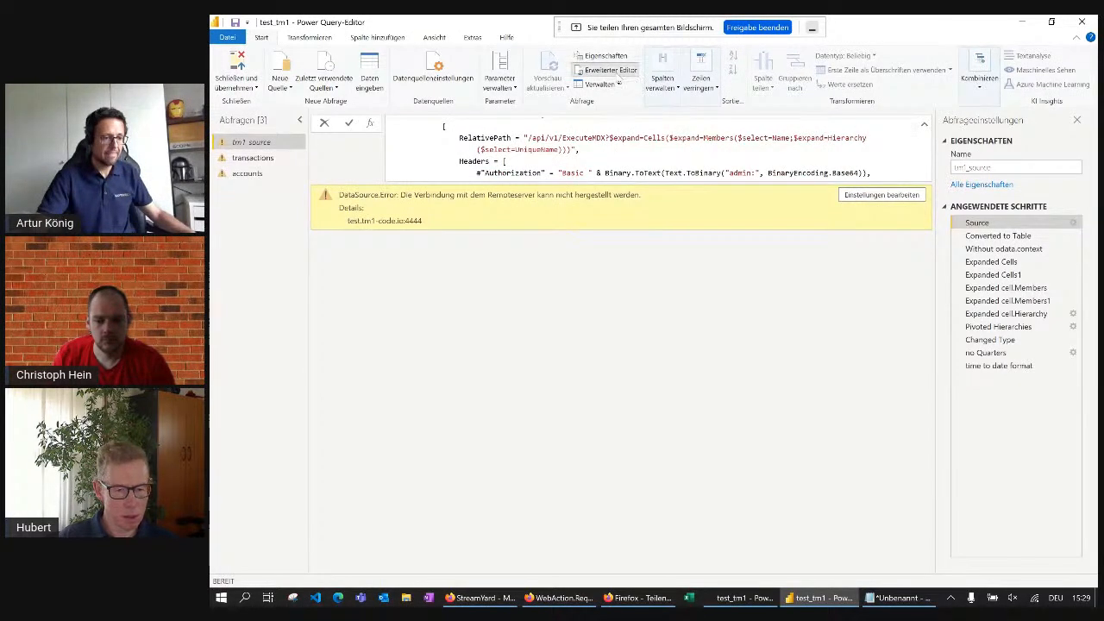
left_click(607, 70)
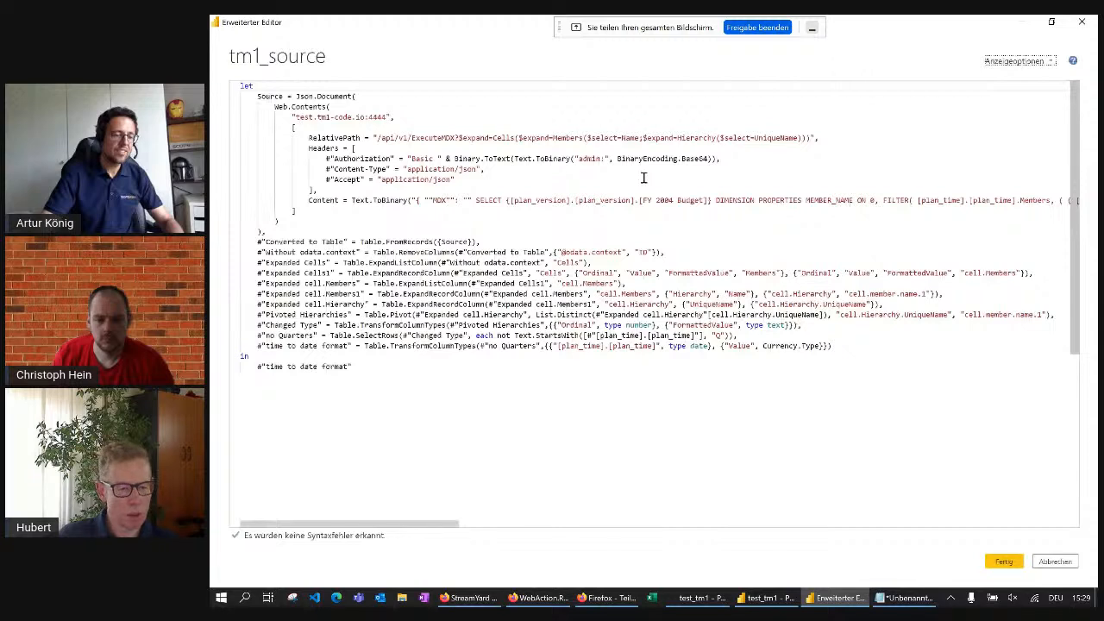
left_click(609, 159)
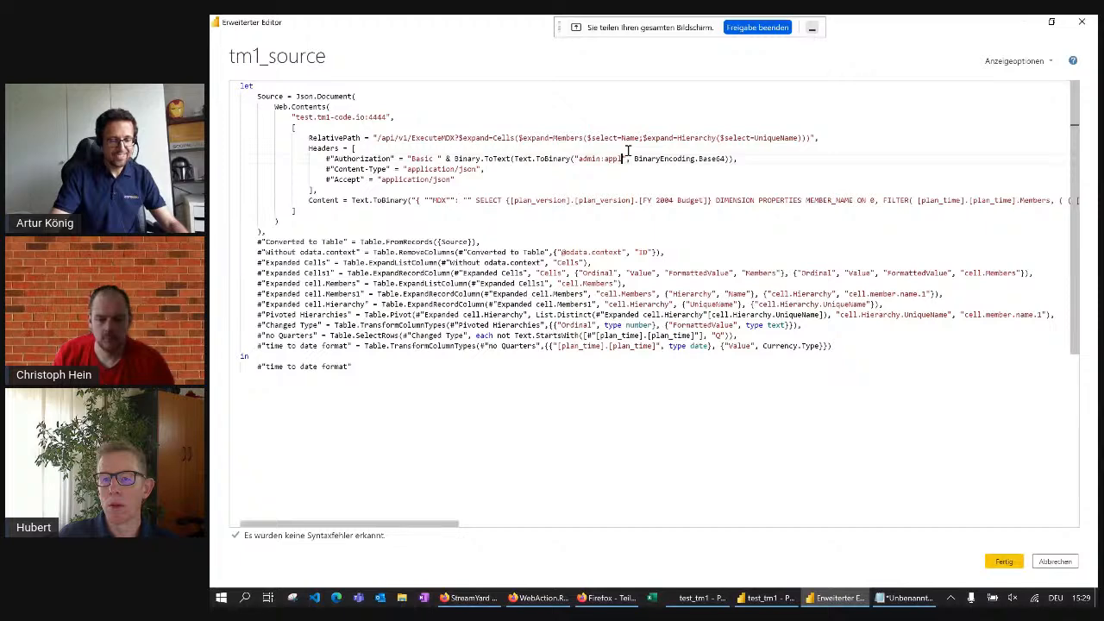
left_click(1004, 562)
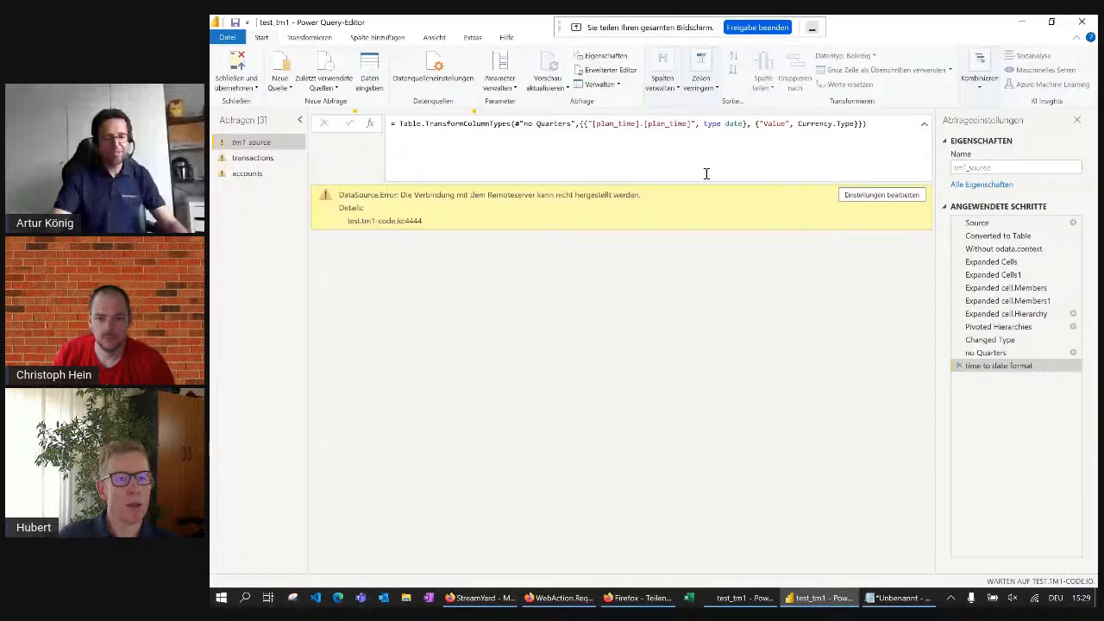
Duplicate the tm1_source query and reduce the copy to its Source step
right_click(261, 146)
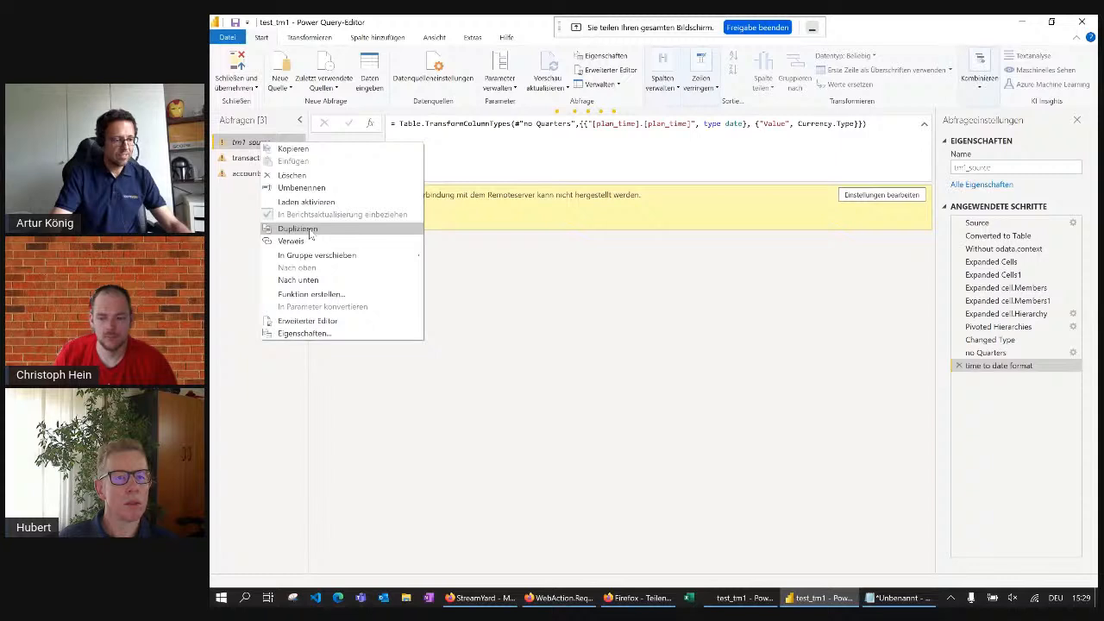
left_click(310, 234)
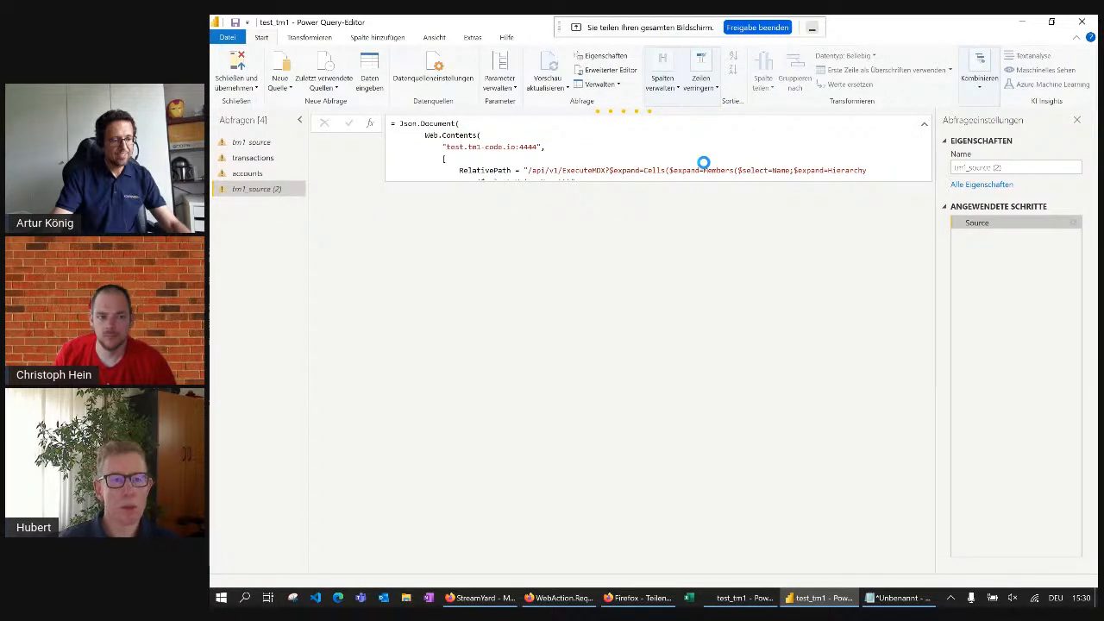
Examine the duplicate query's Source formula from the server address and RelativePath through the headers to the MDX content
scroll(545, 151, "down", 5)
scroll(544, 151, "up", 1)
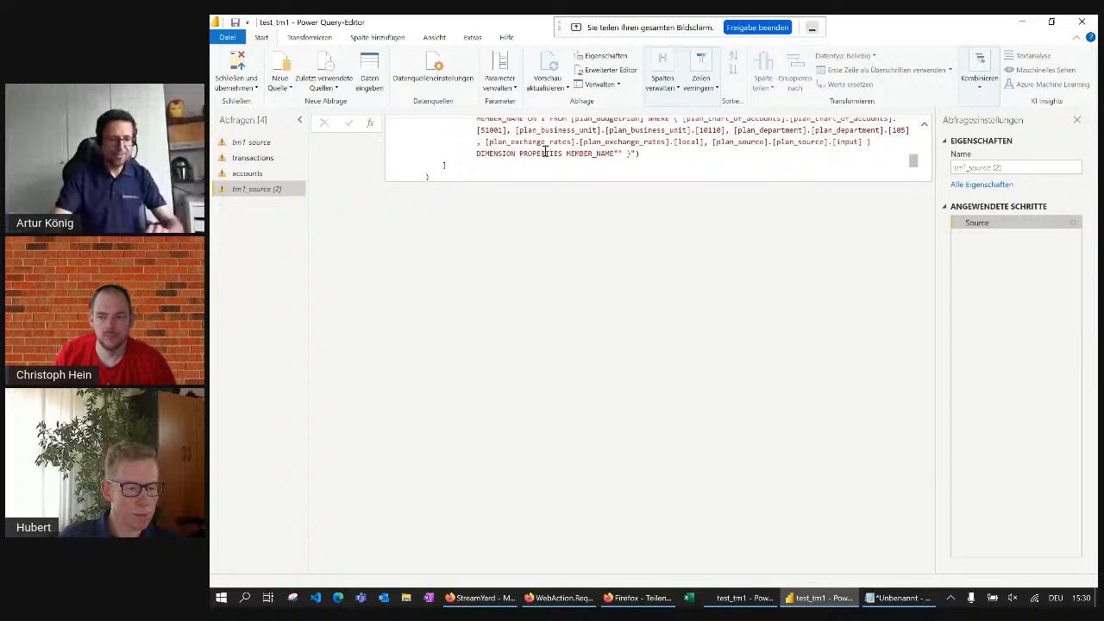
scroll(545, 151, "up", 5)
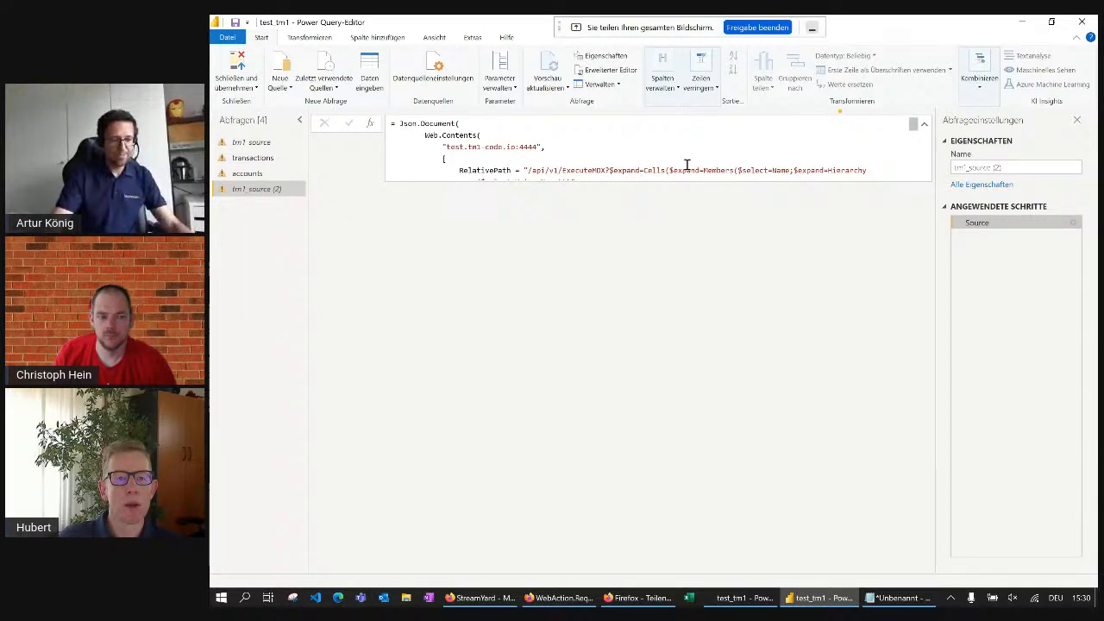
scroll(668, 153, "down", 1)
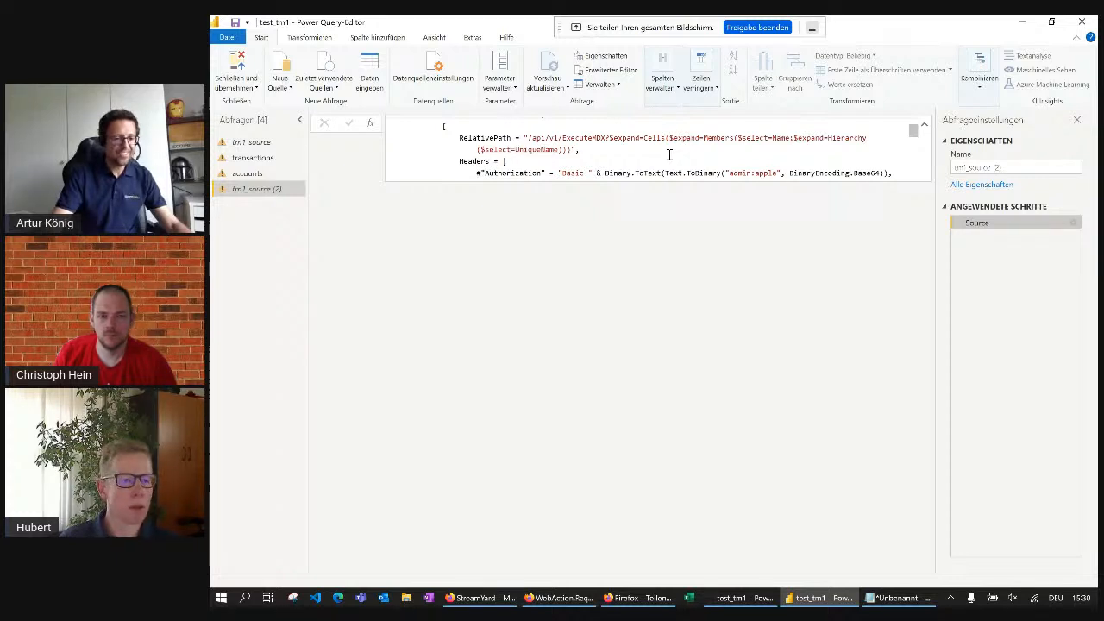
scroll(764, 141, "down", 1)
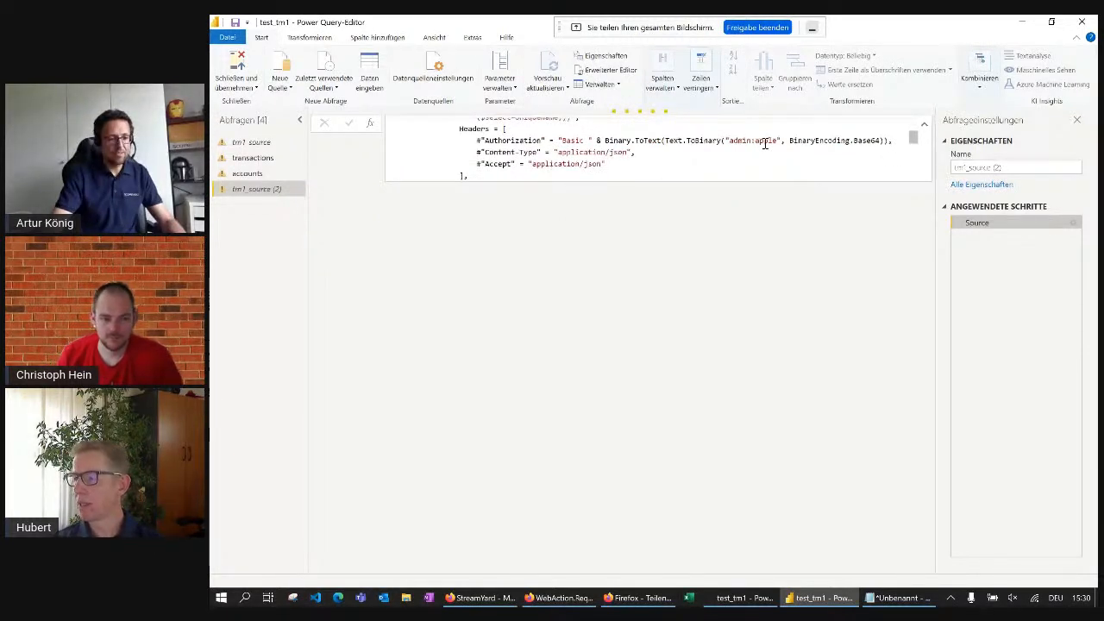
scroll(672, 146, "up", 1)
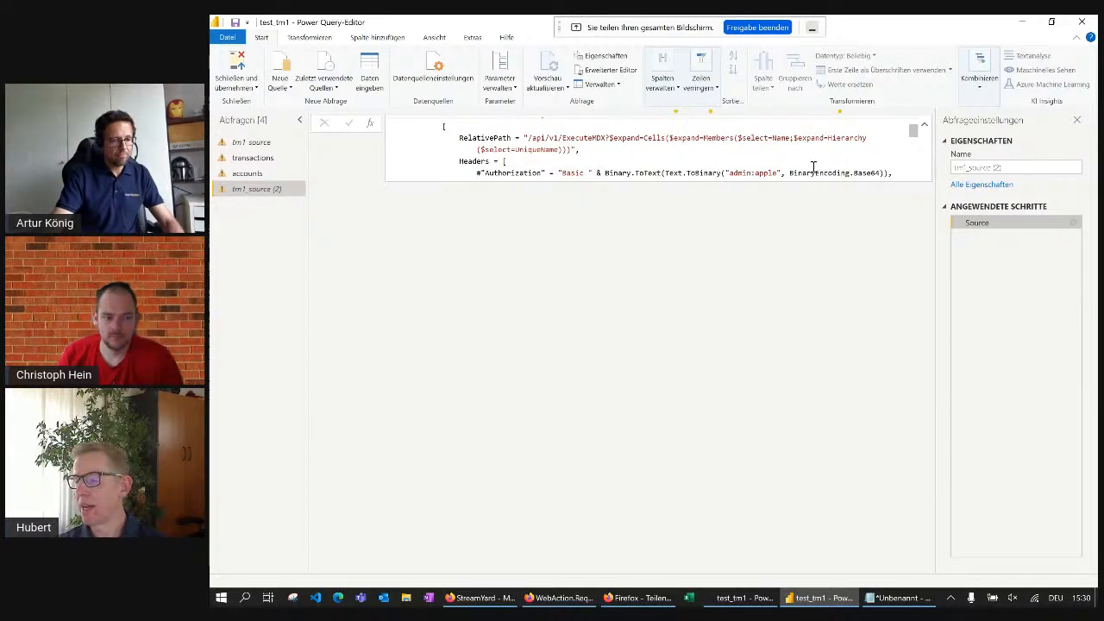
scroll(642, 144, "up", 1)
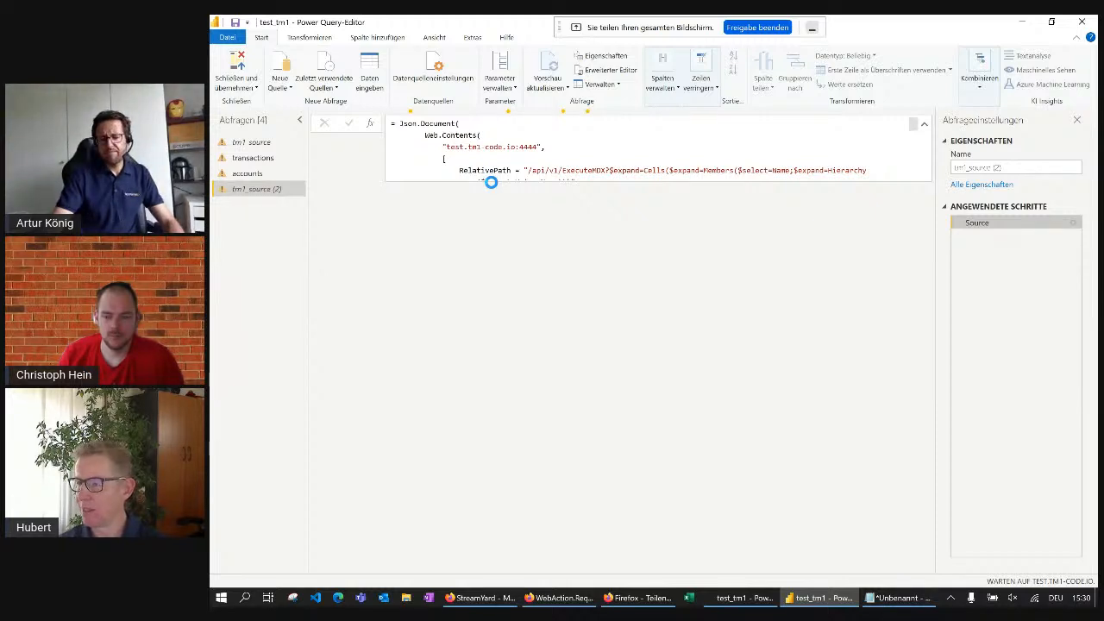
scroll(764, 172, "down", 1)
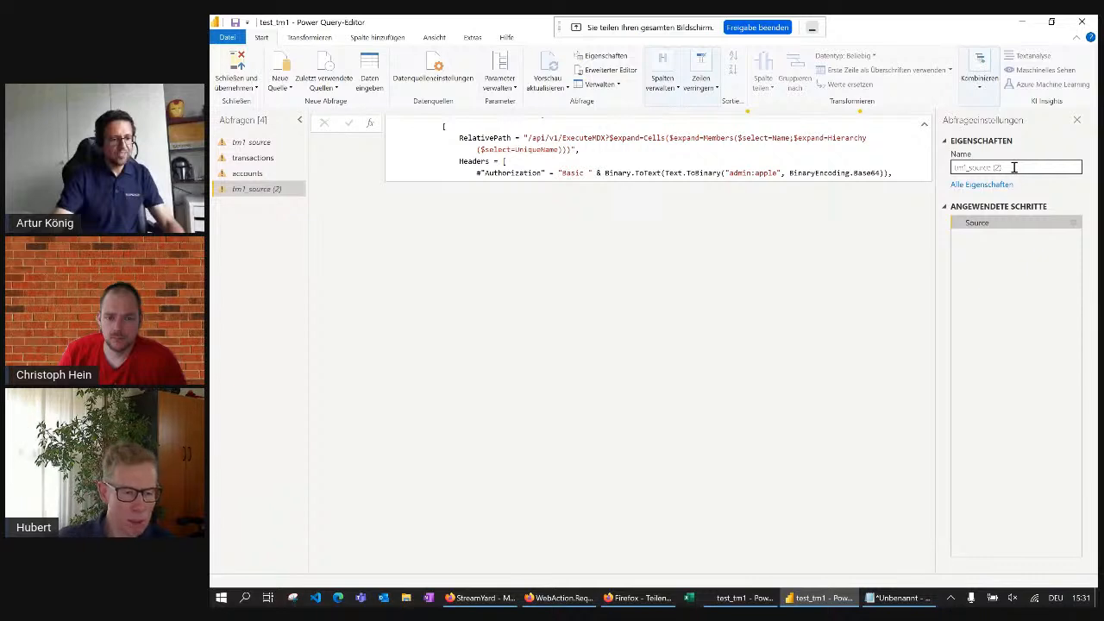
scroll(636, 171, "down", 1)
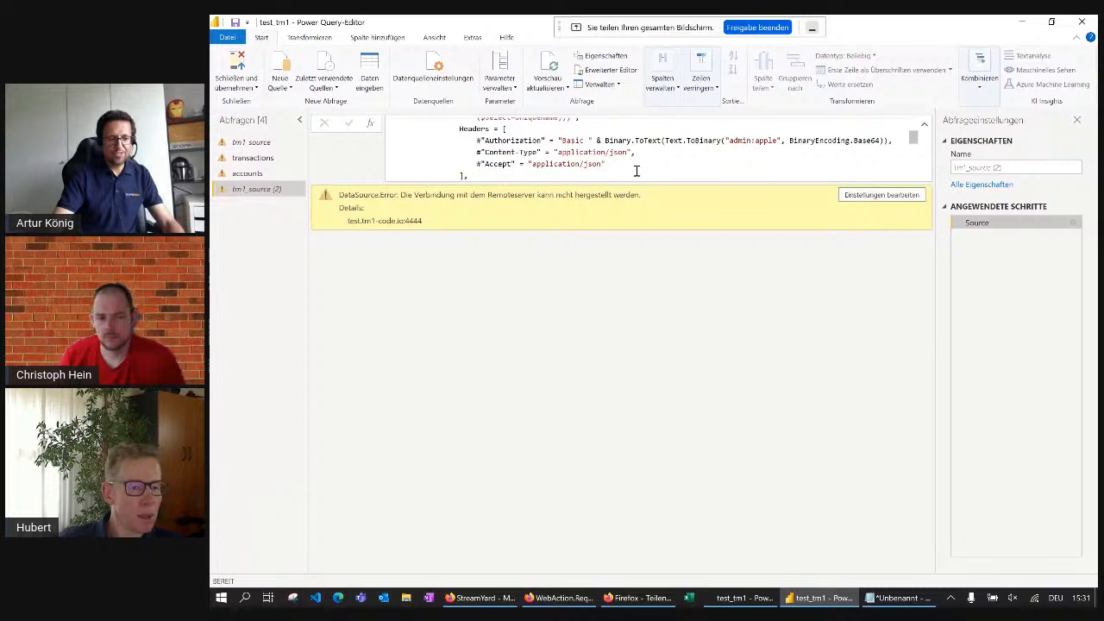
scroll(673, 145, "down", 2)
scroll(672, 143, "down", 2)
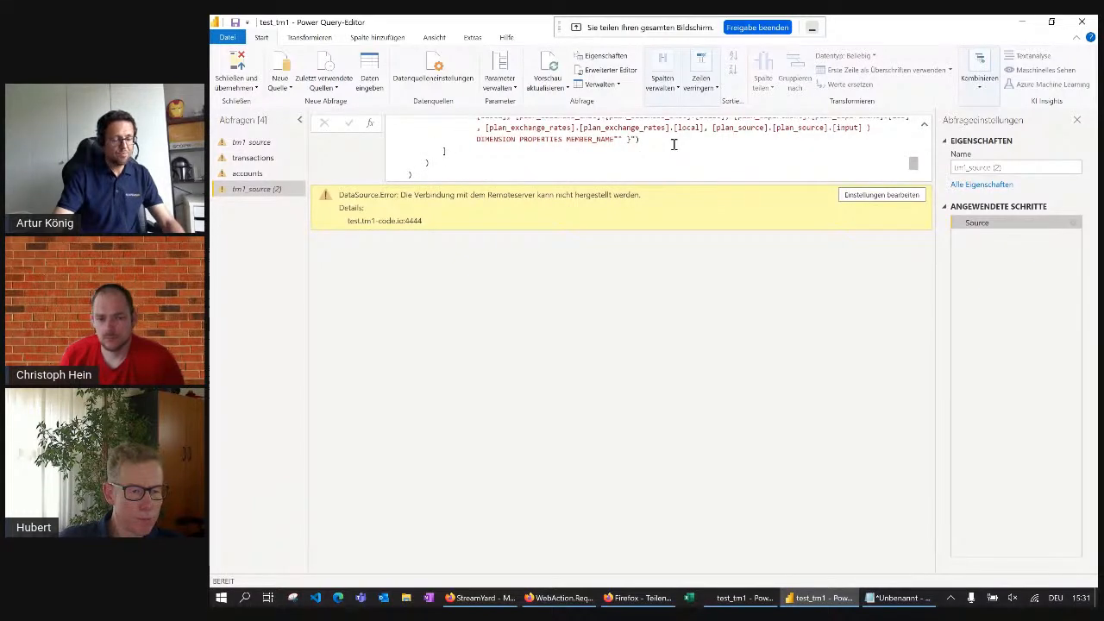
scroll(561, 154, "up", 10)
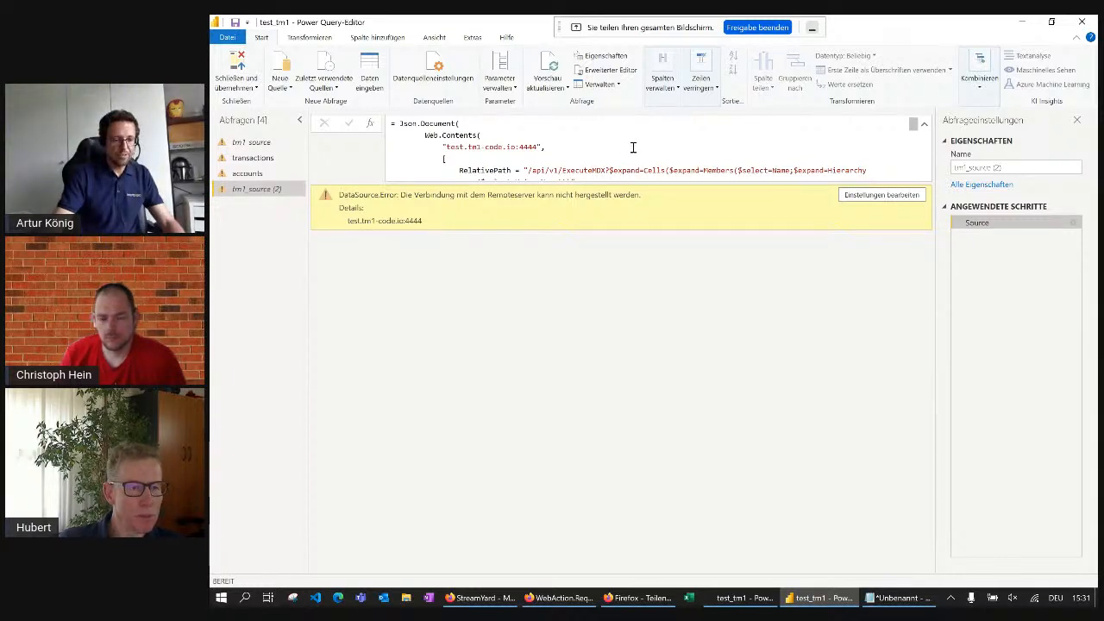
scroll(632, 147, "down", 3)
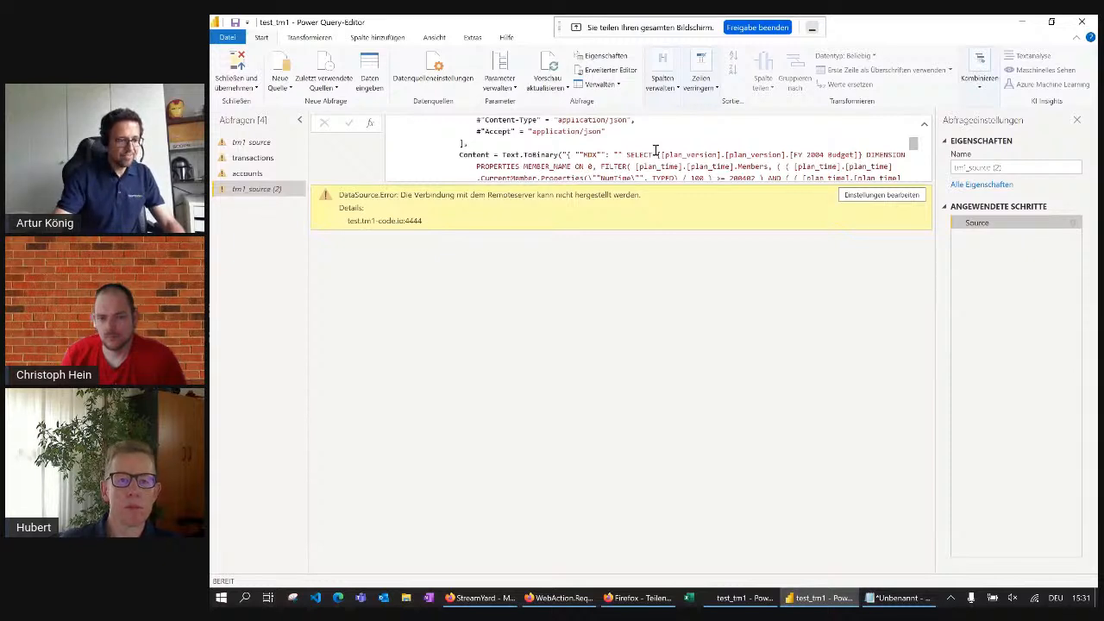
Remove the password from the Authorization header in tm1_source (2)'s Source formula and apply the formula
left_click(655, 151)
scroll(656, 151, "up", 1)
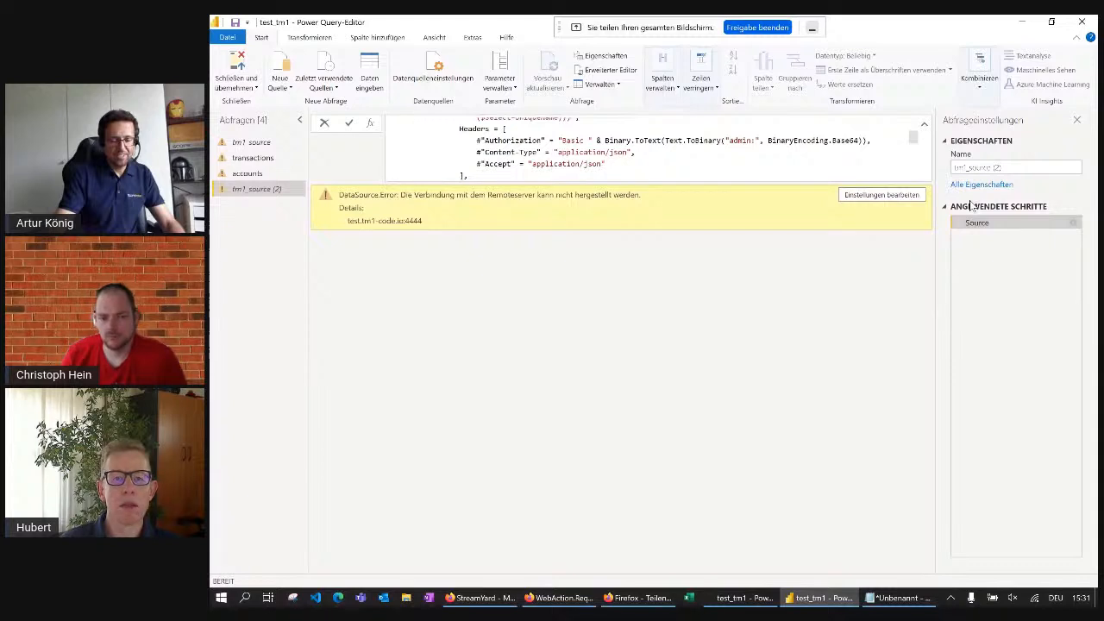
key("Return")
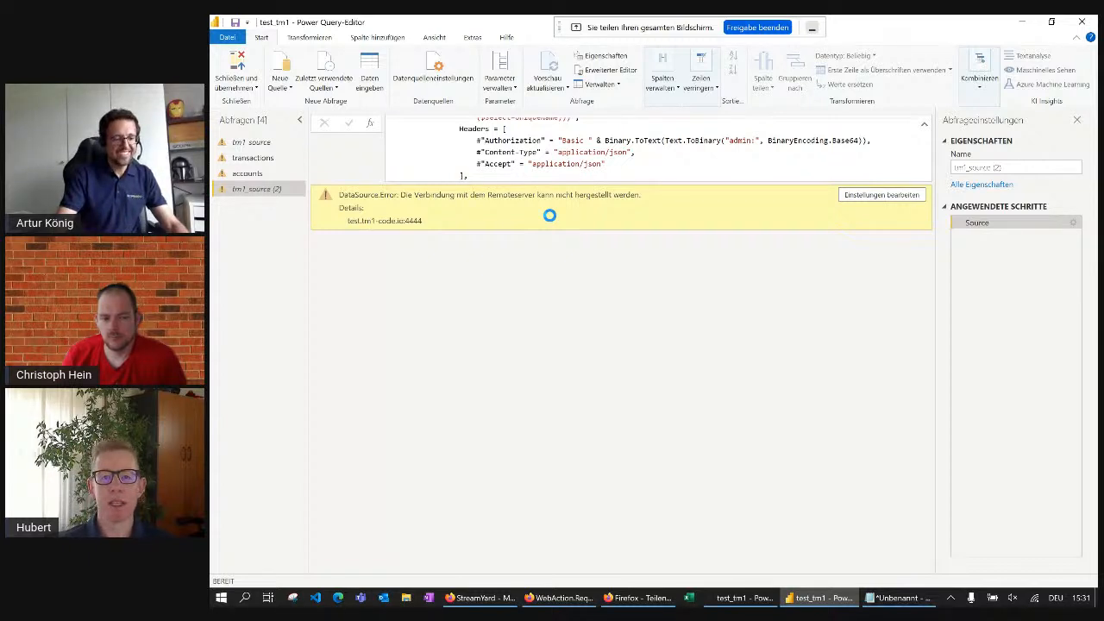
scroll(645, 147, "up", 1)
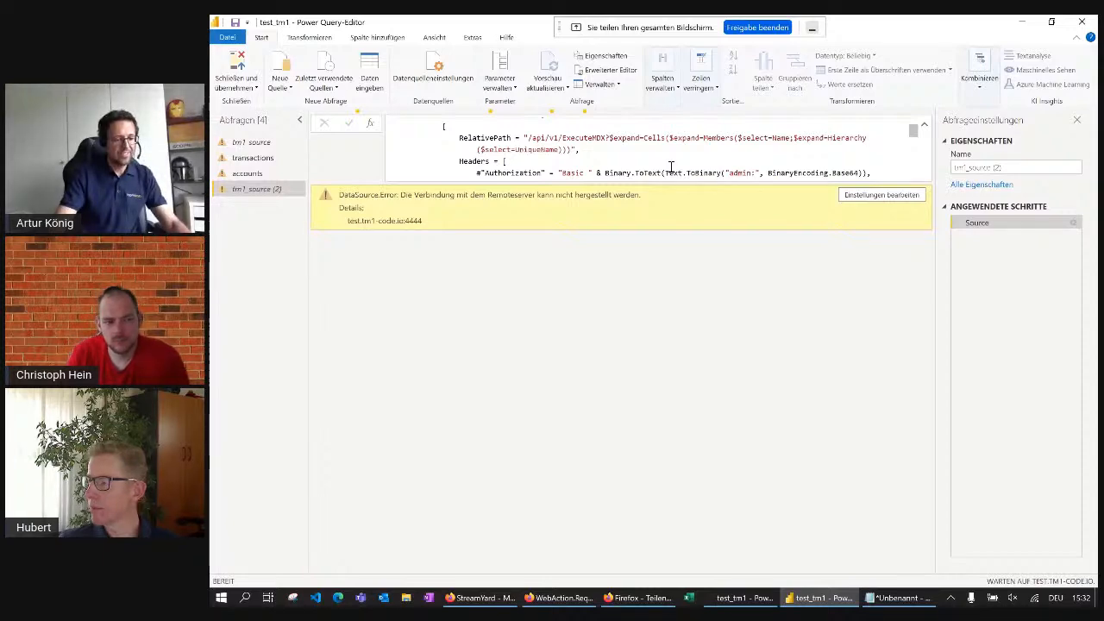
Switch to the te_am_one workspace in the Power BI service and refresh the test_tm1 dataset immediately
key("alt+Tab")
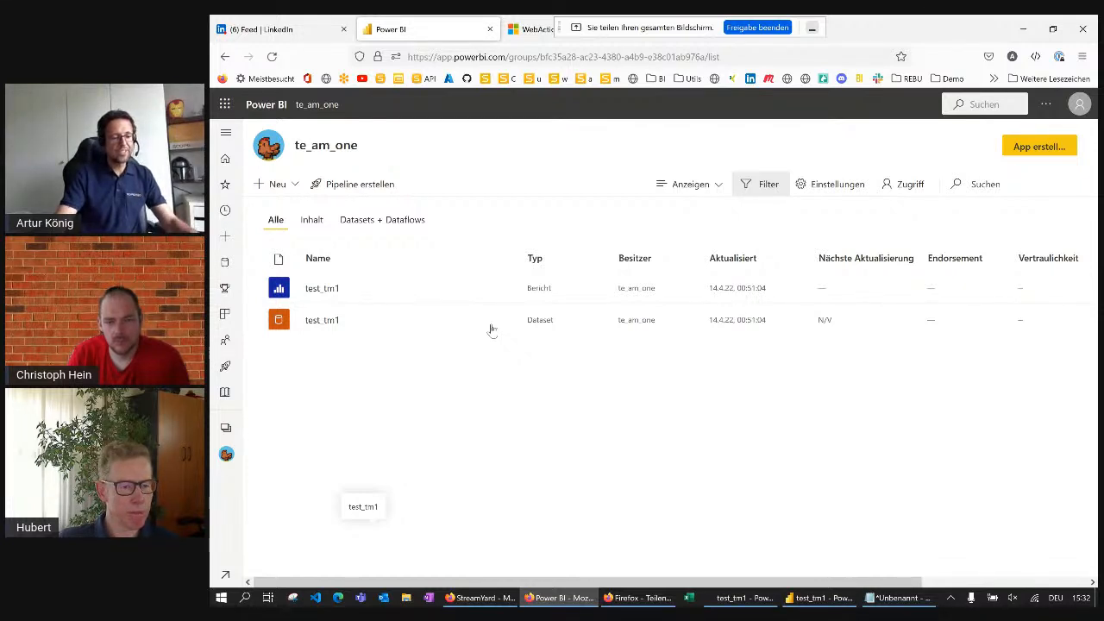
mouse_move(487, 322)
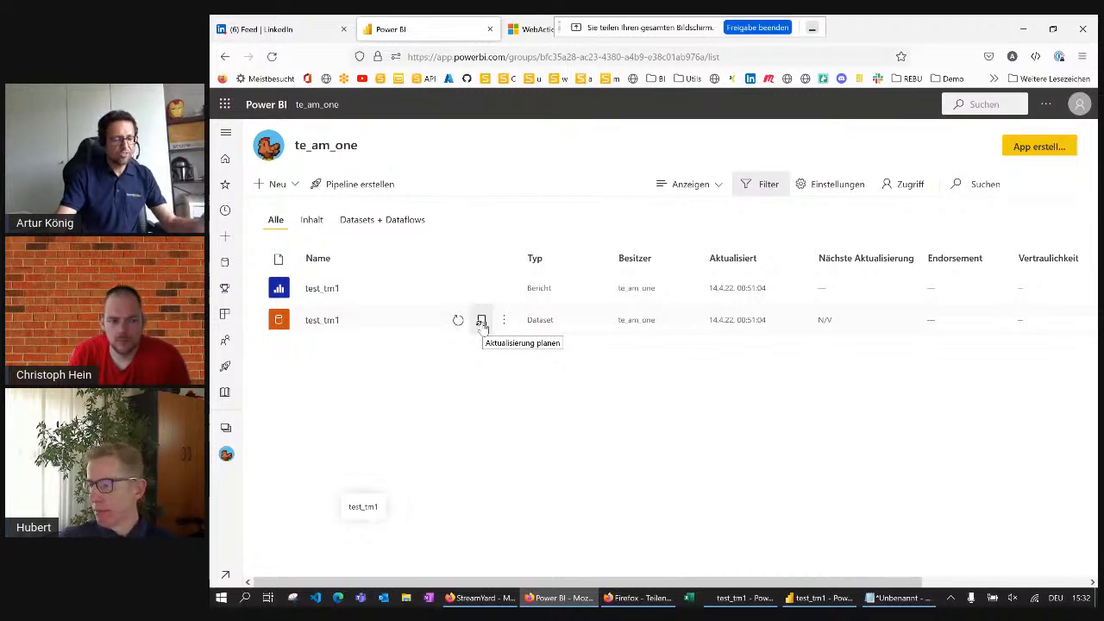
left_click(458, 320)
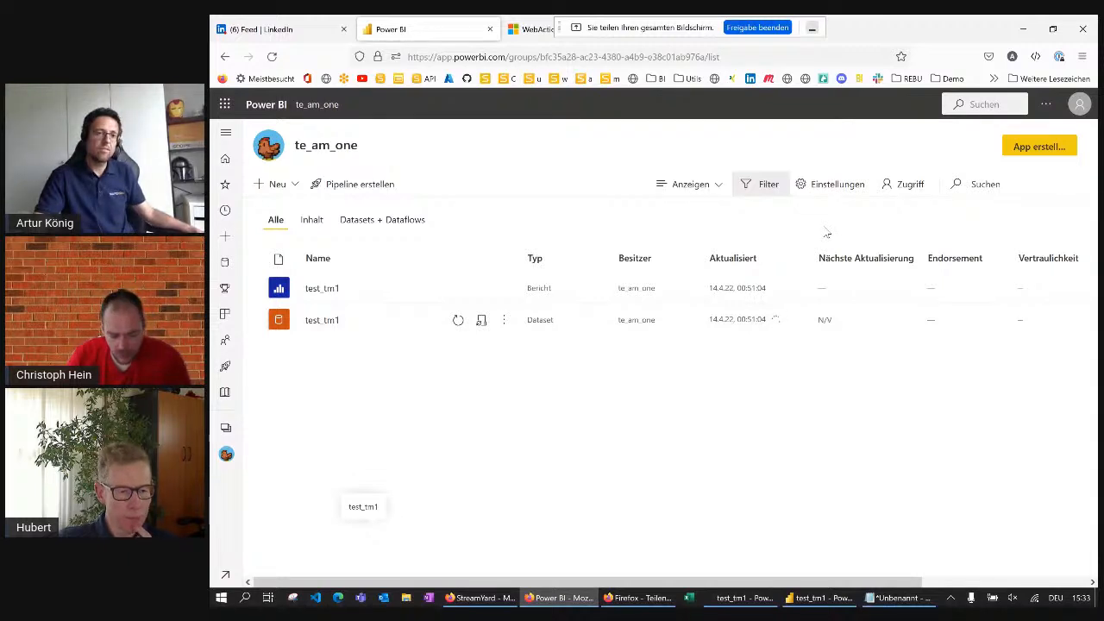
Return to the Power Query Editor and check the beginning of tm1_source (2)'s Source formula
left_click(826, 606)
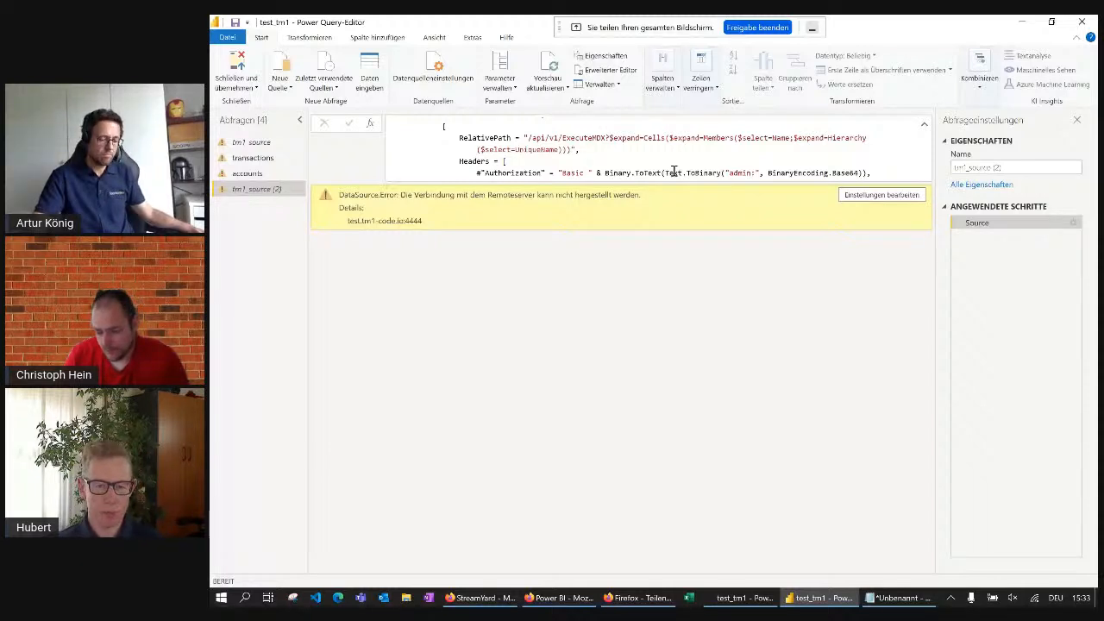
scroll(674, 171, "up", 1)
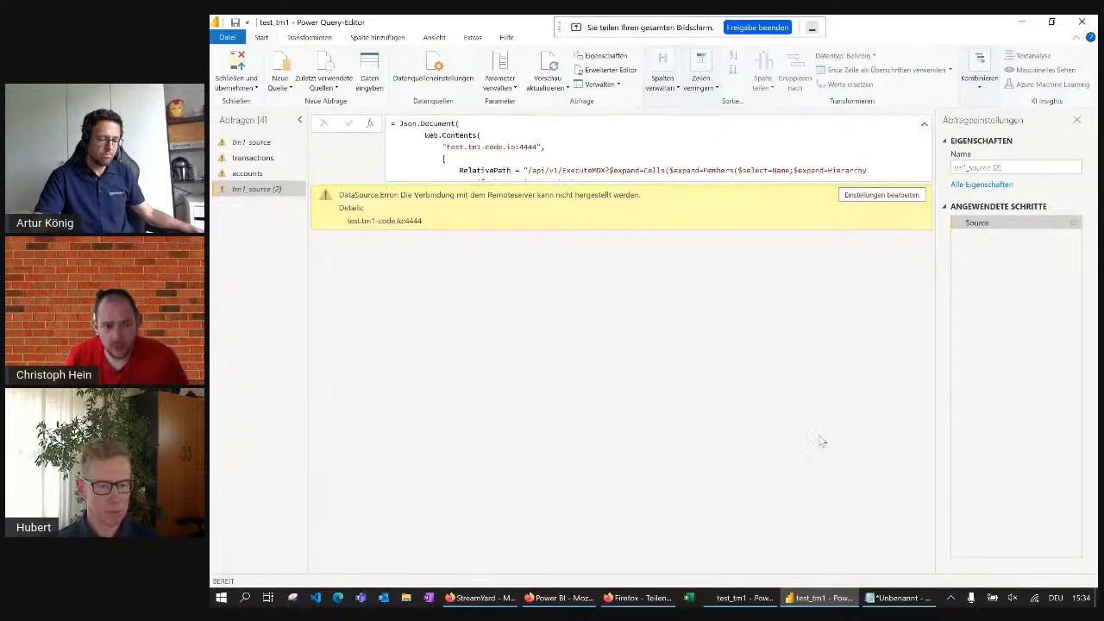
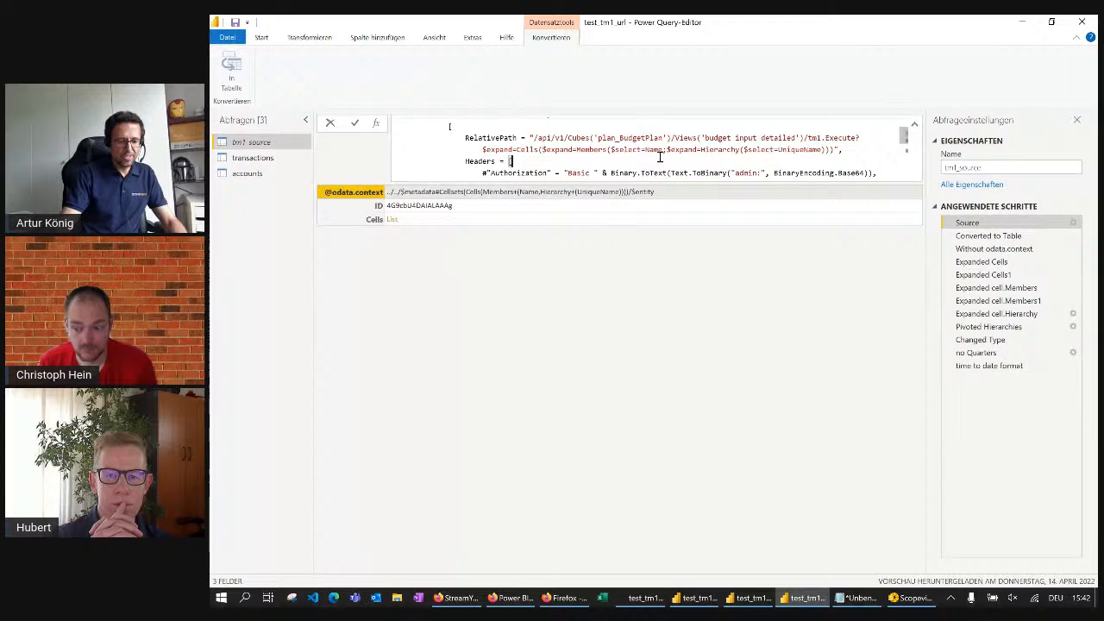
Switch to the test_tm1 query editor and refresh the preview of tm1_source (2)
left_click(756, 598)
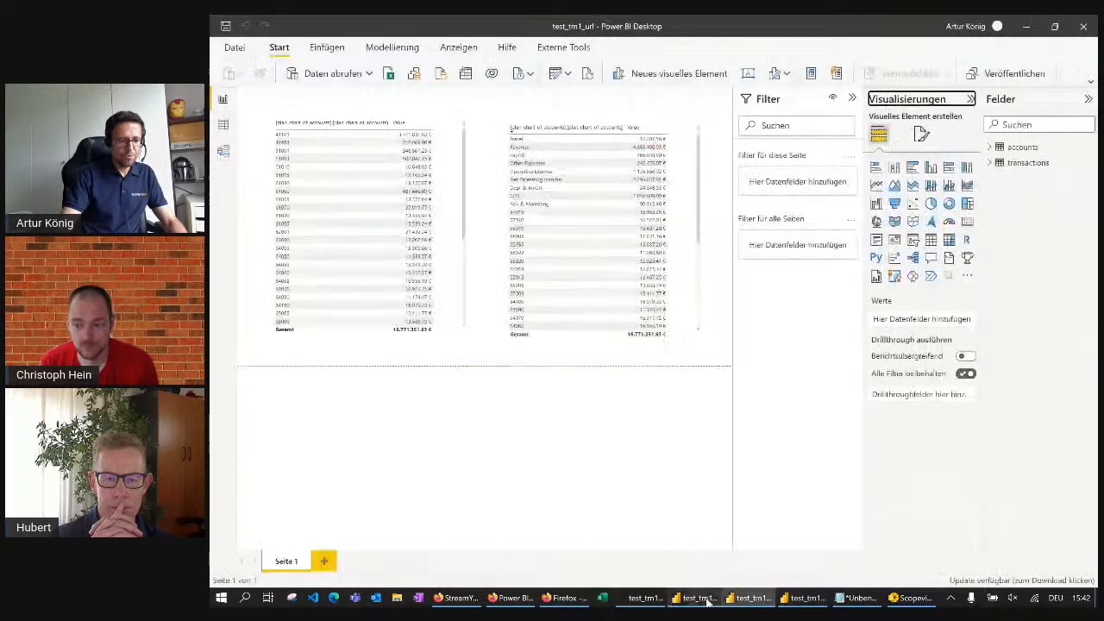
left_click(651, 539)
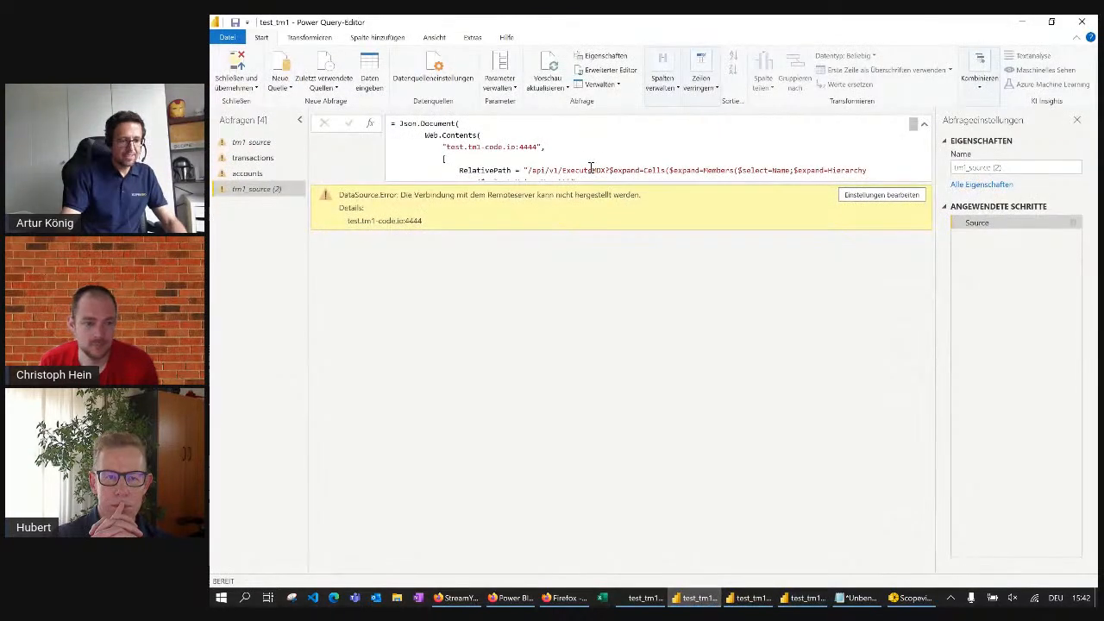
scroll(591, 166, "down", 5)
scroll(588, 168, "up", 5)
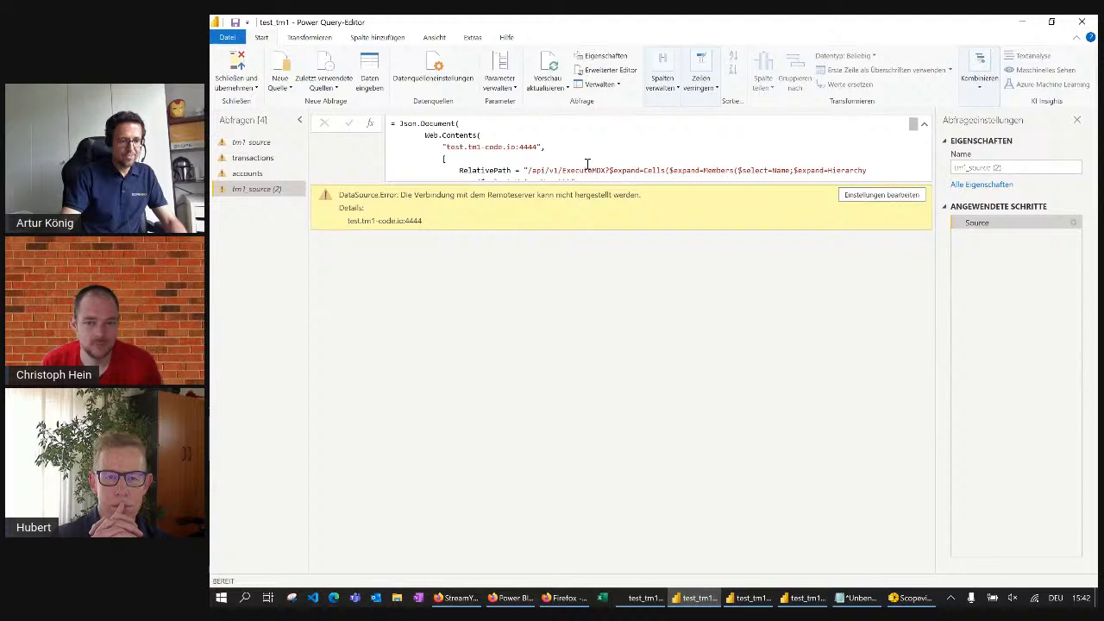
left_click(549, 69)
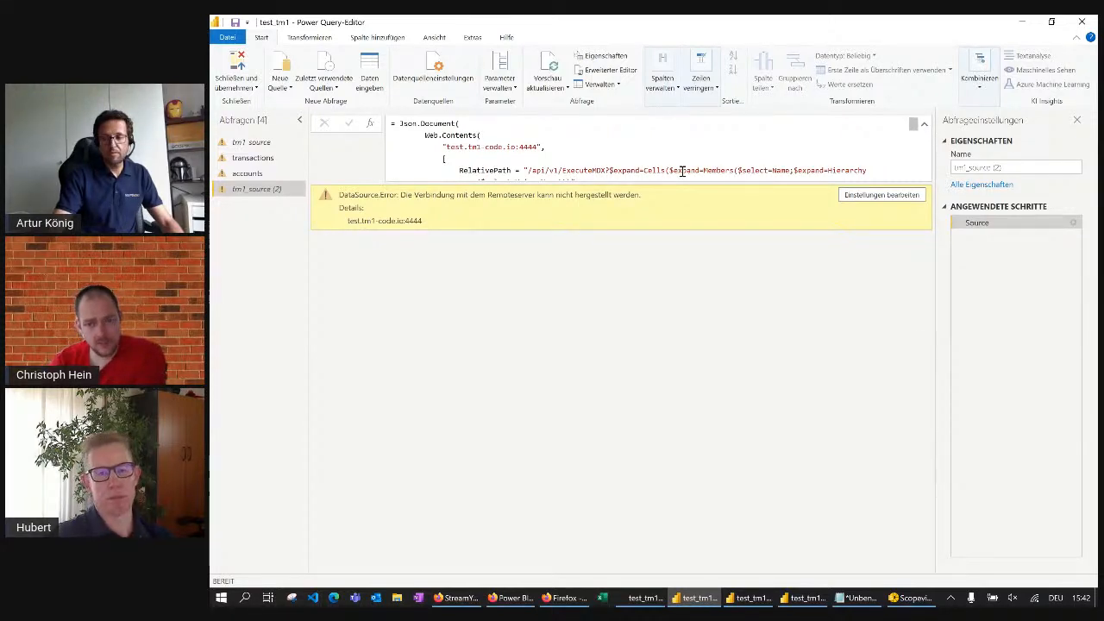
scroll(815, 164, "down", 3)
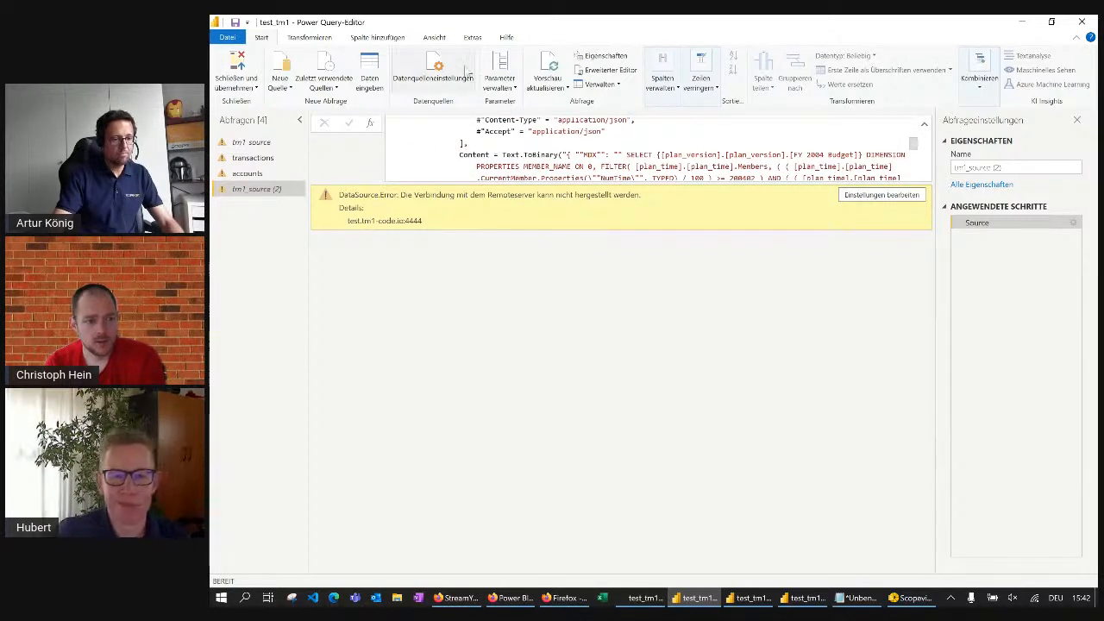
left_click(542, 65)
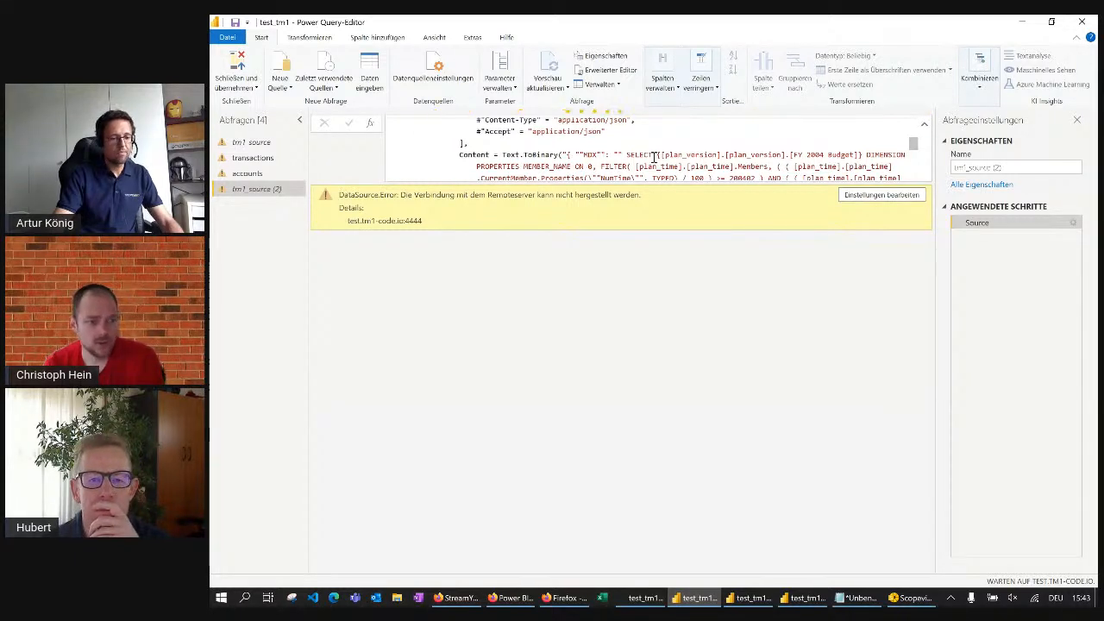
Check tm1_source (2)'s Source formula, from the end of the MDX content back to the server address and headers
scroll(750, 163, "down", 5)
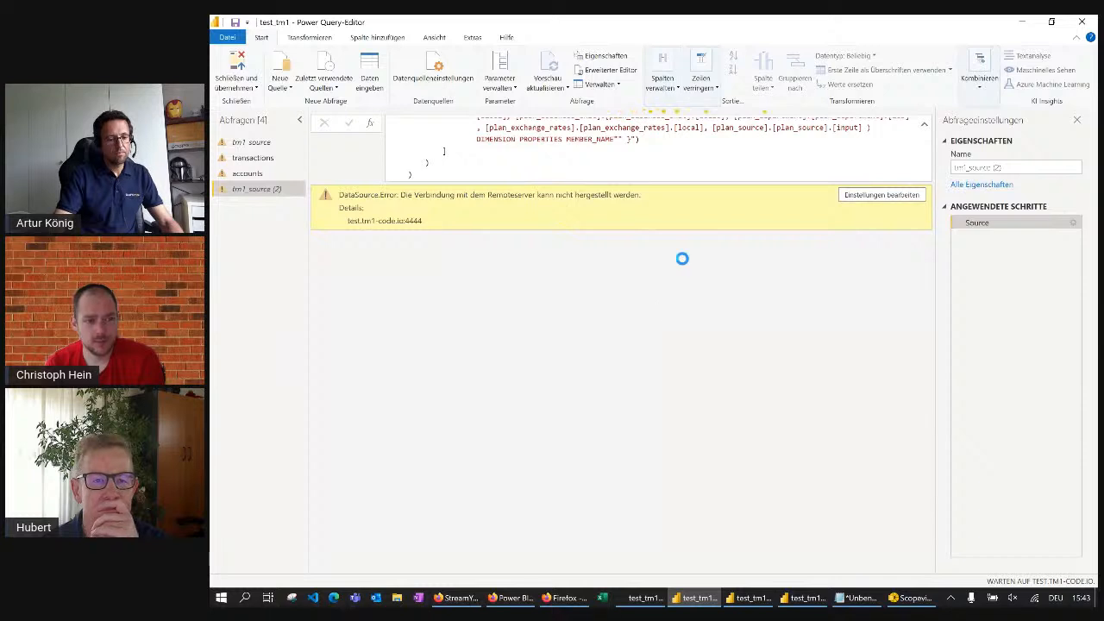
scroll(671, 144, "up", 1)
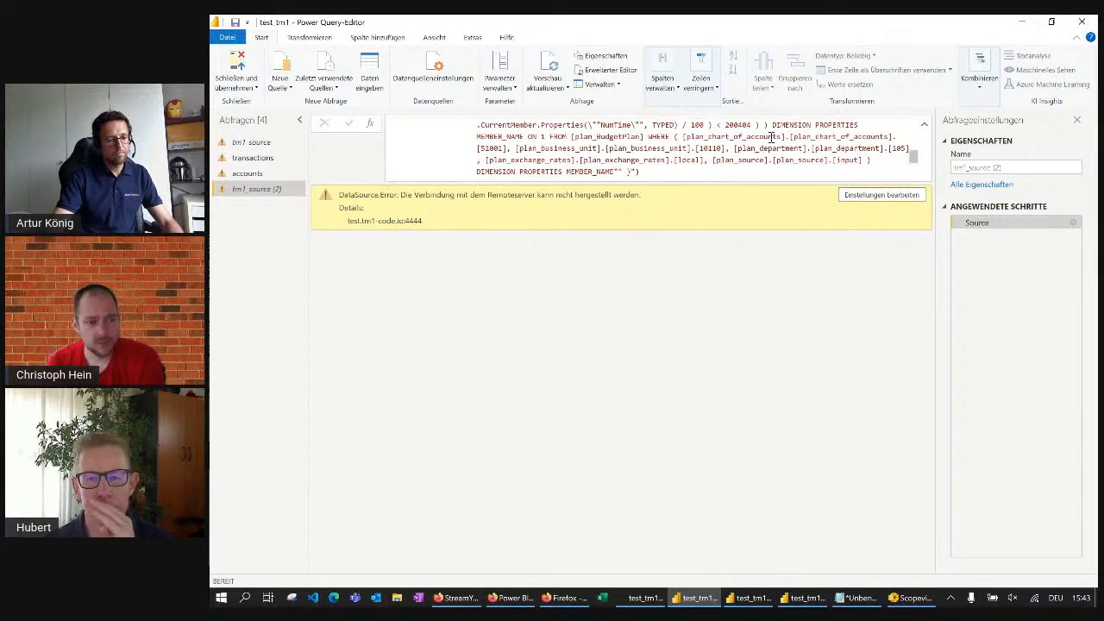
scroll(767, 146, "up", 5)
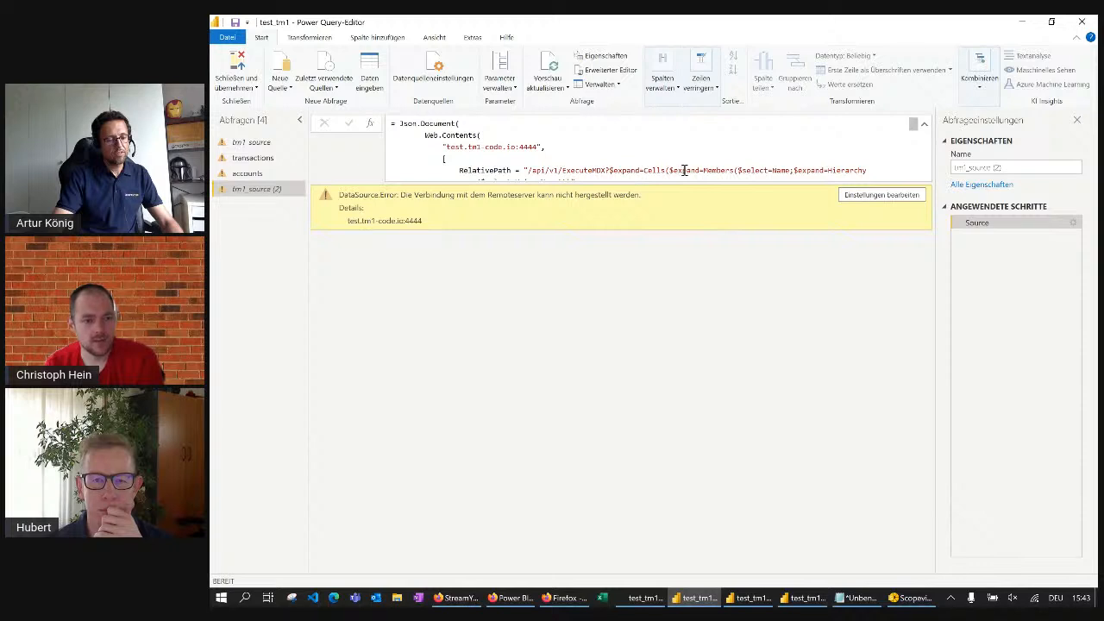
scroll(638, 168, "down", 3)
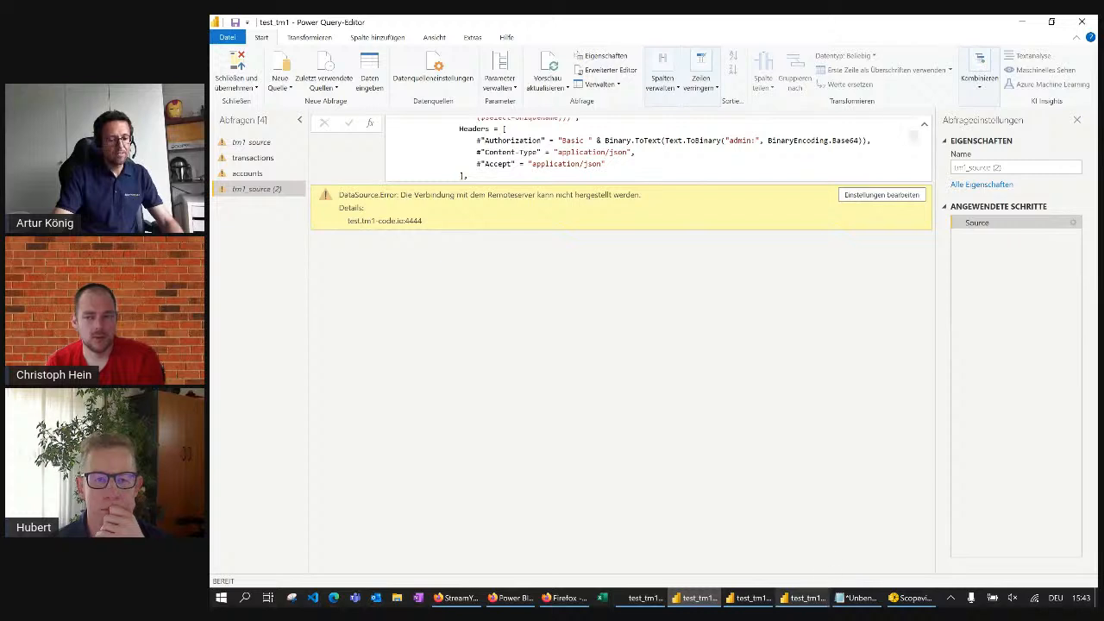
Switch to the test_tm1_url query editor and add a new parameter named user
left_click(808, 604)
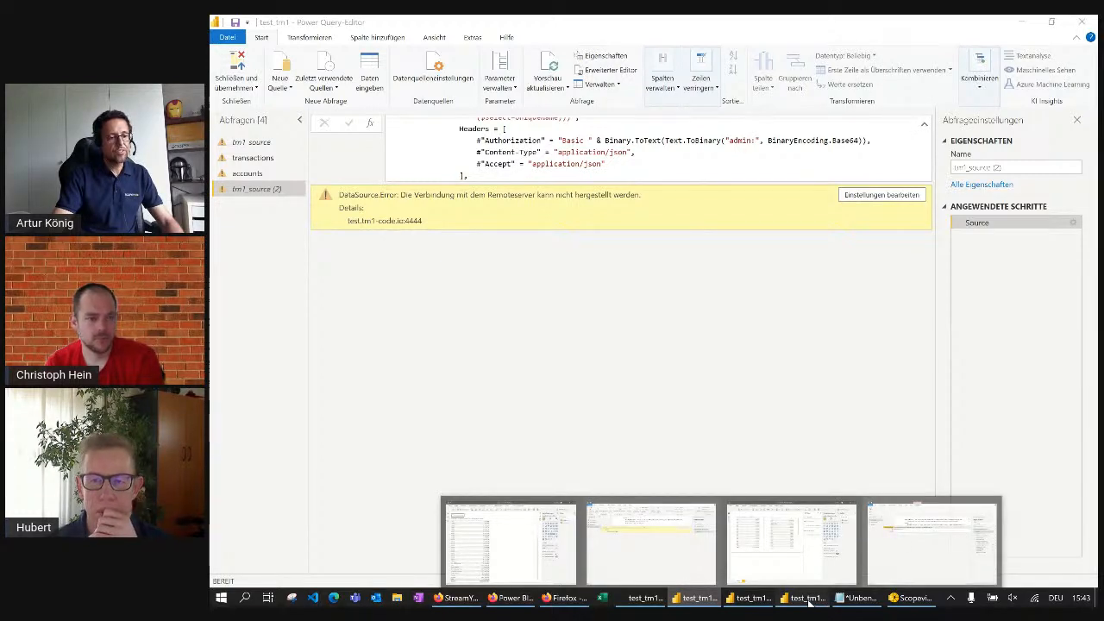
left_click(808, 603)
left_click(251, 174)
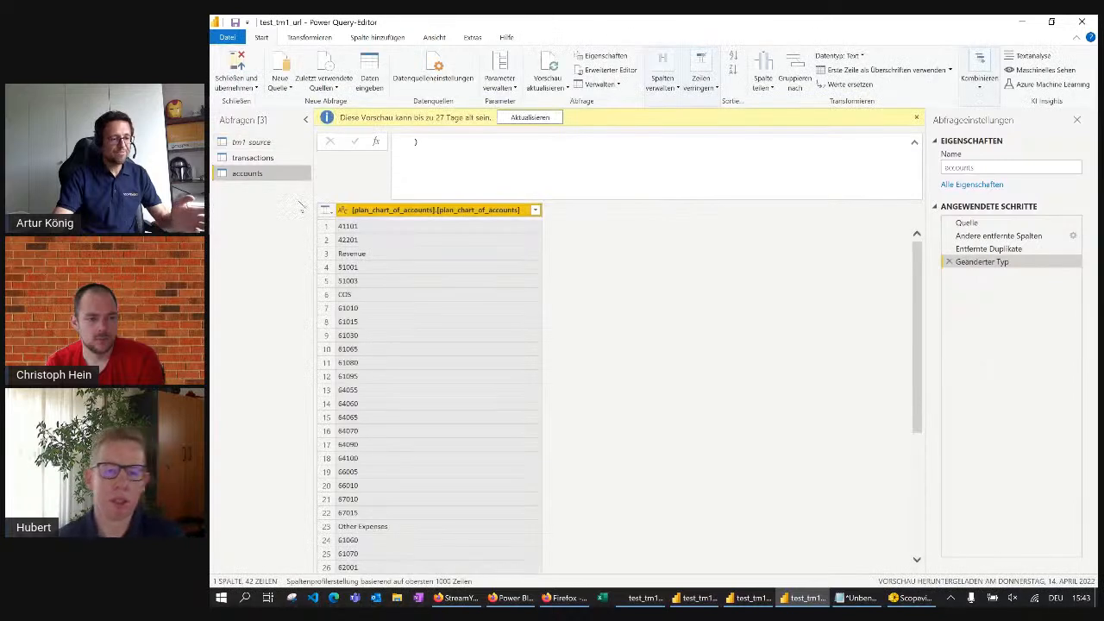
left_click(509, 84)
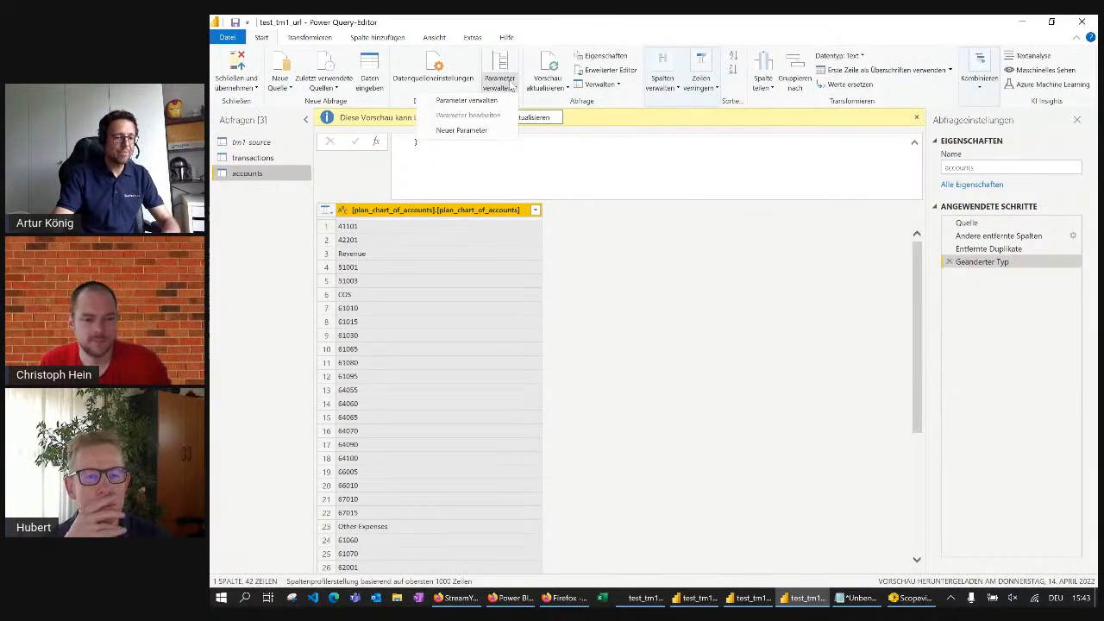
left_click(488, 131)
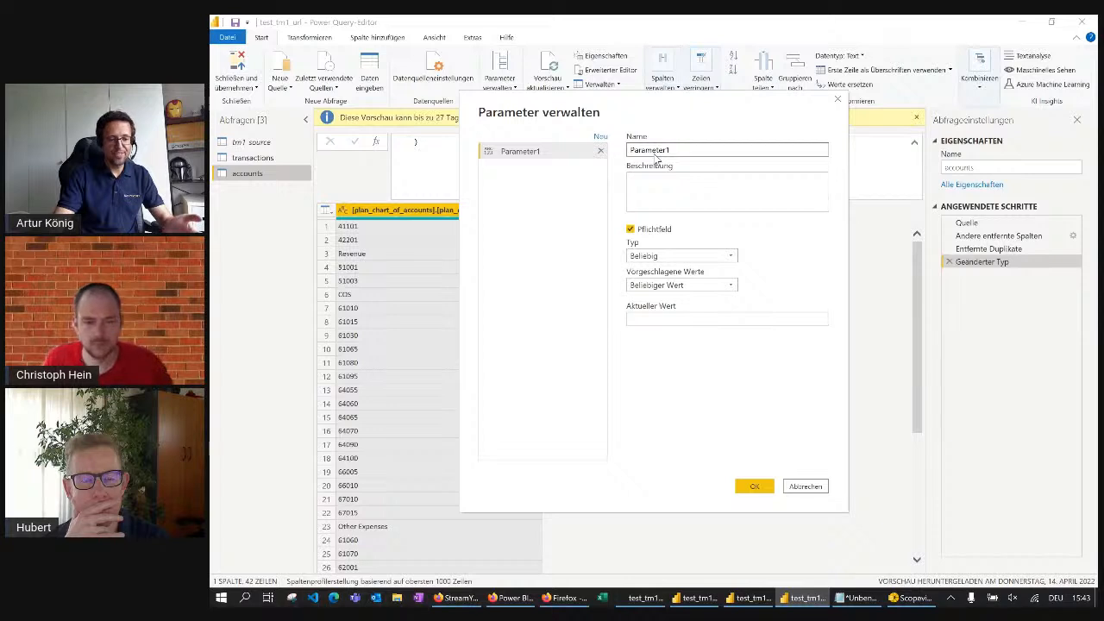
double_click(655, 151)
type("user")
Make the user parameter optional, with type Text and current value admin, and create it
left_click(630, 229)
left_click(660, 257)
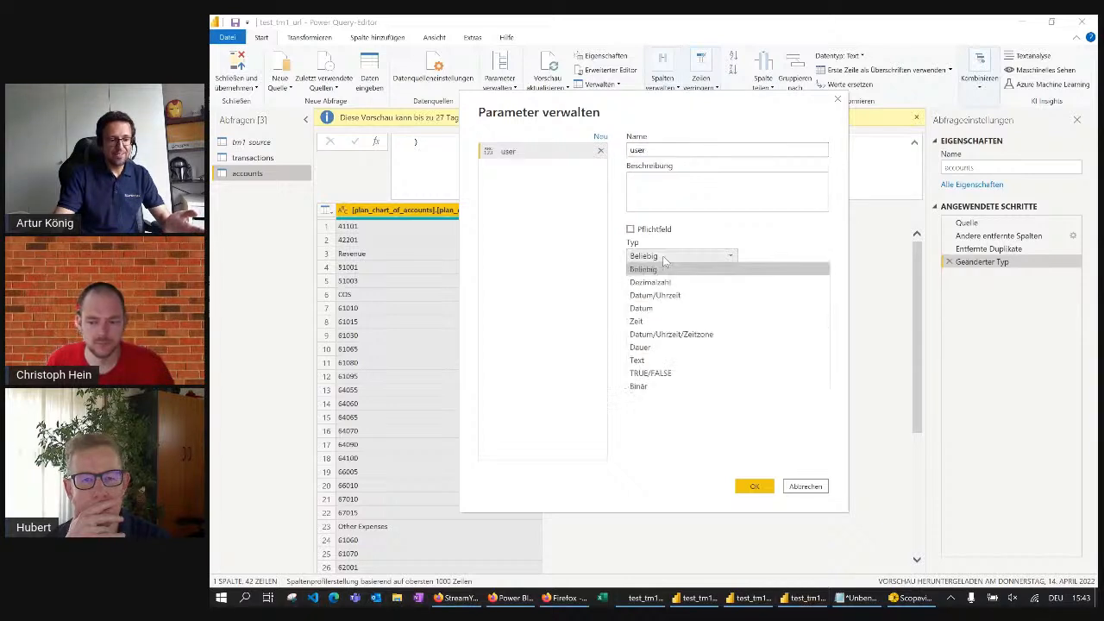
left_click(662, 360)
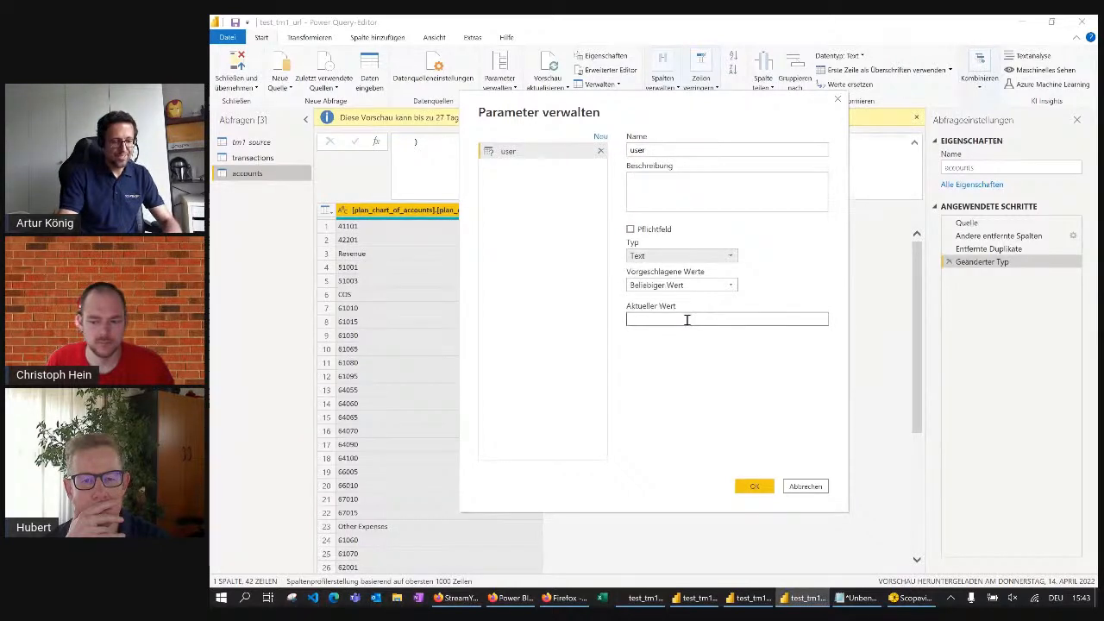
left_click(686, 319)
type("admin")
left_click(753, 485)
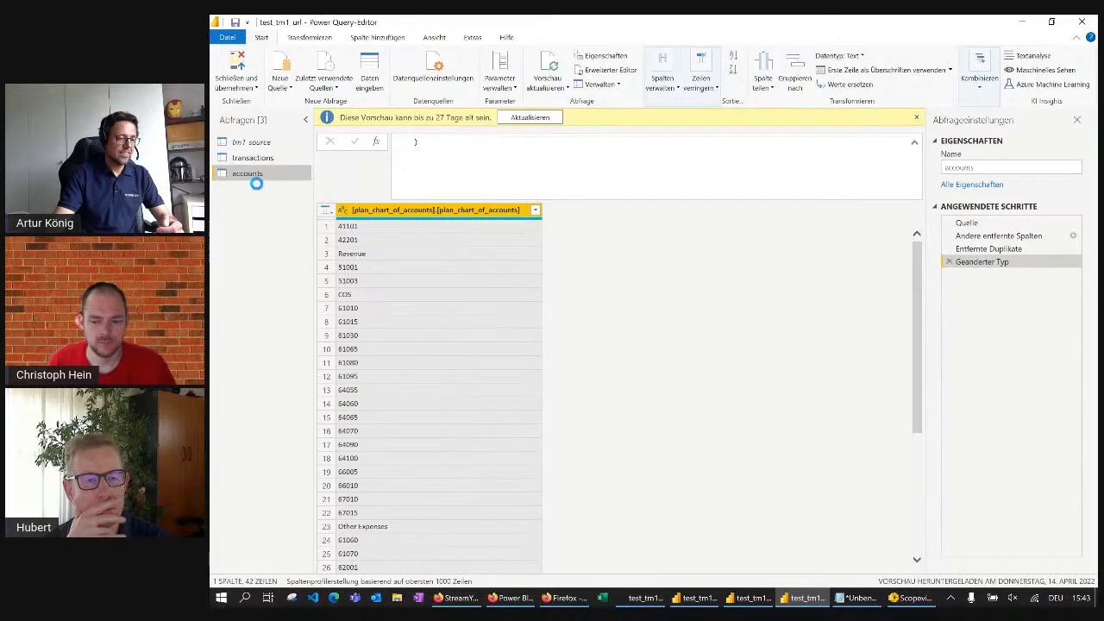
In tm1_source's Source formula, take admin out of the quoted text in the Authorization header, leaving it unquoted before the colon
left_click(258, 143)
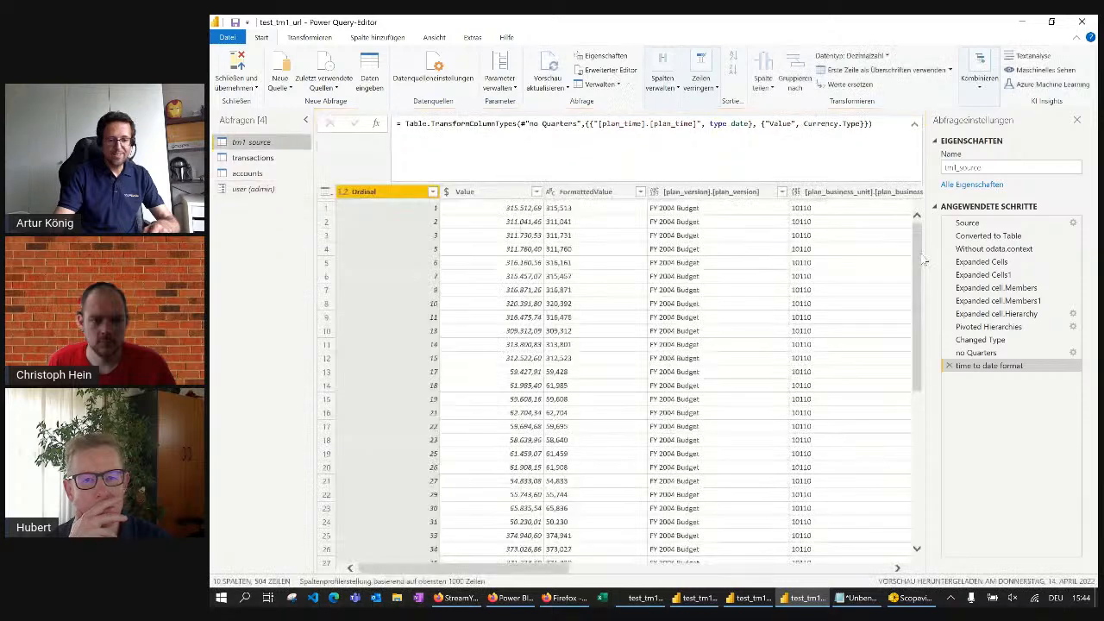
left_click(985, 226)
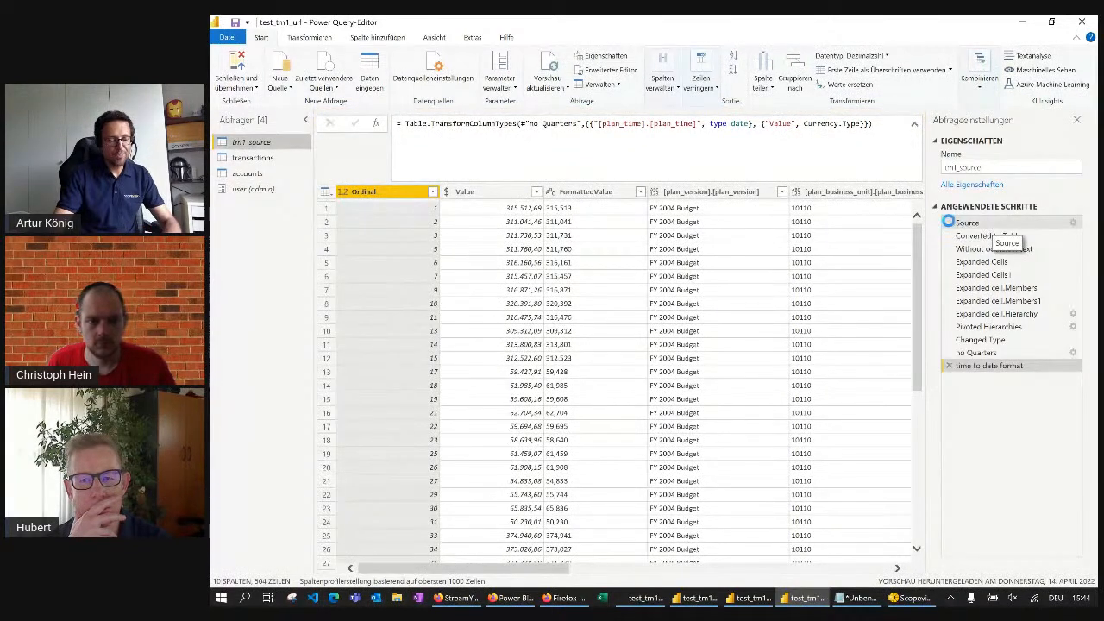
scroll(661, 148, "down", 1)
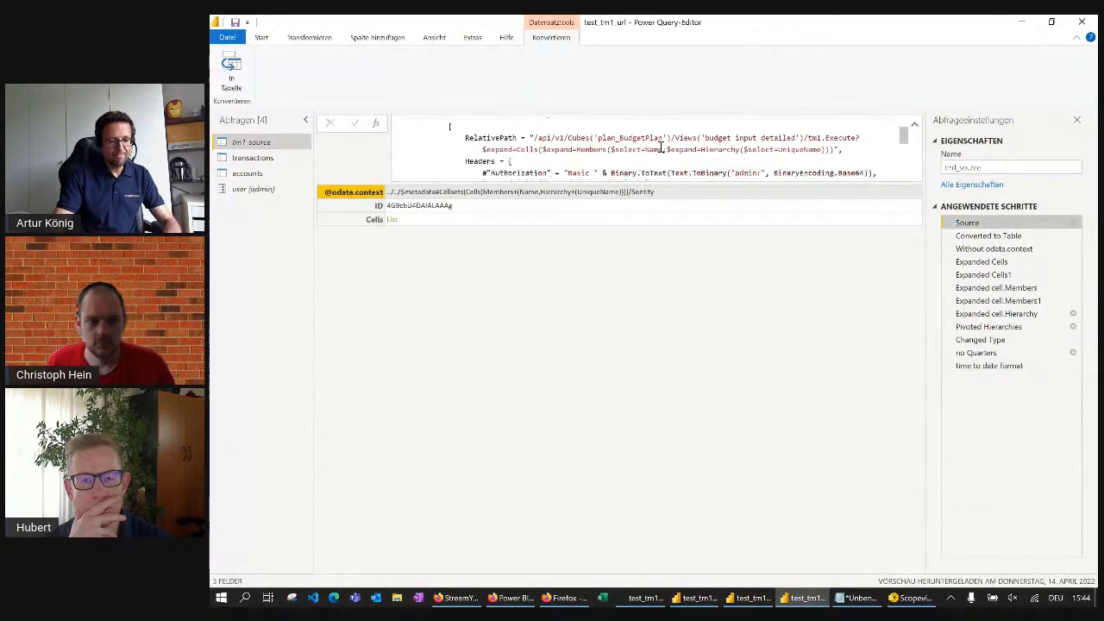
scroll(739, 147, "down", 1)
double_click(747, 141)
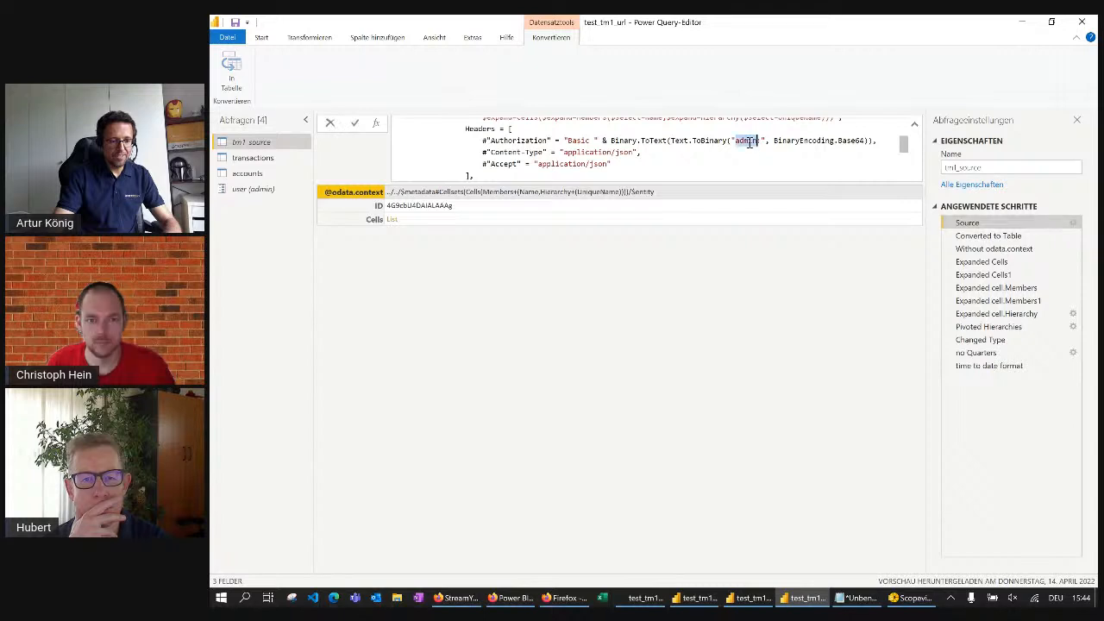
key("shift+Right")
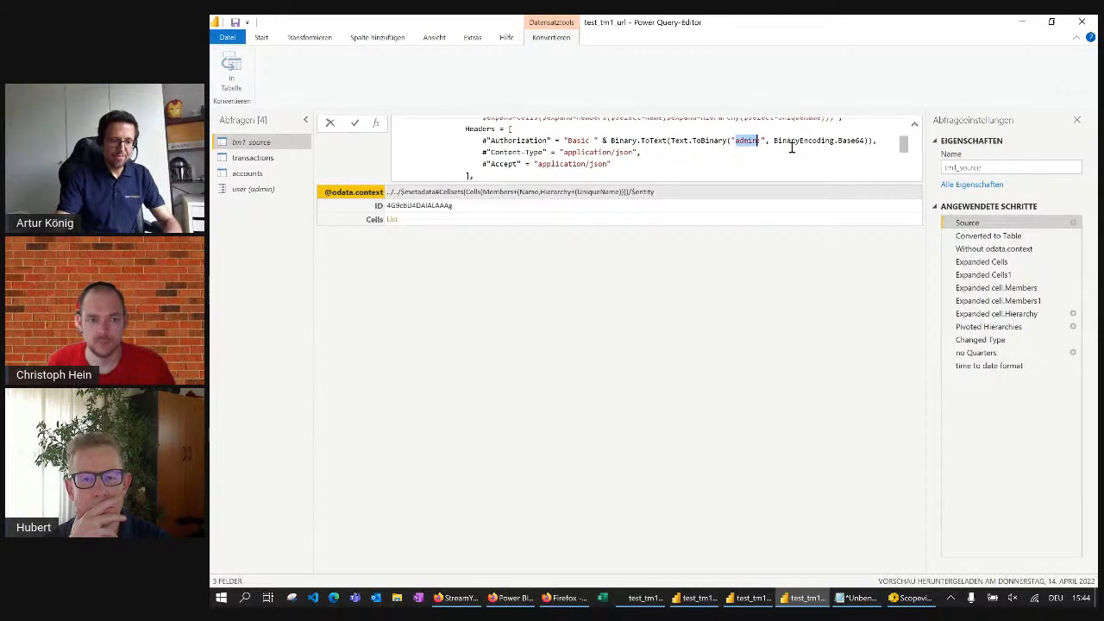
key("BackSpace")
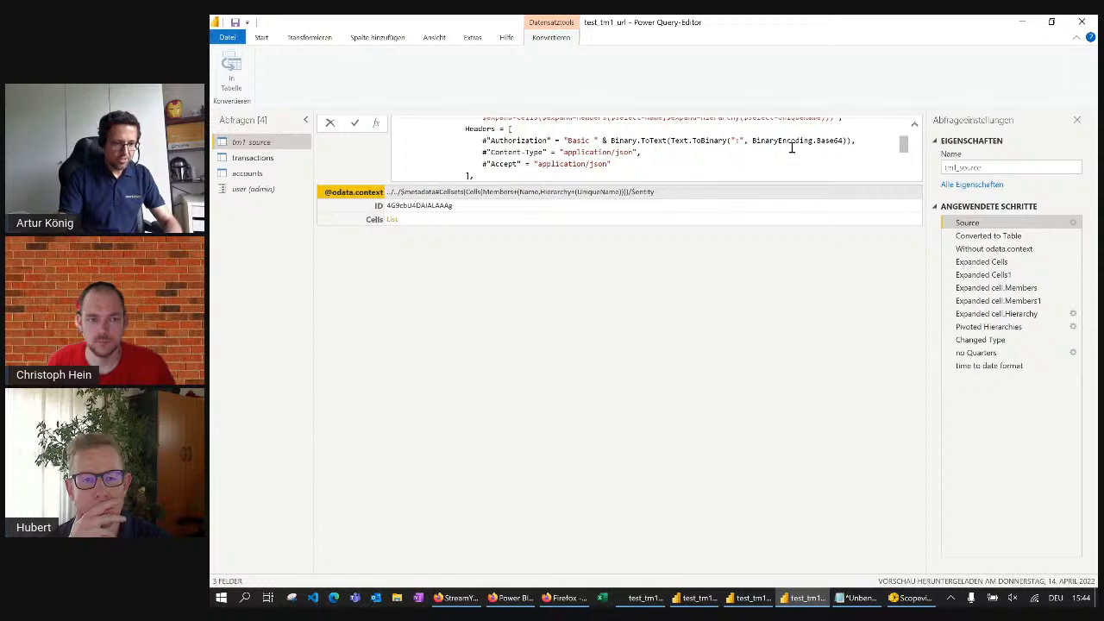
key("BackSpace")
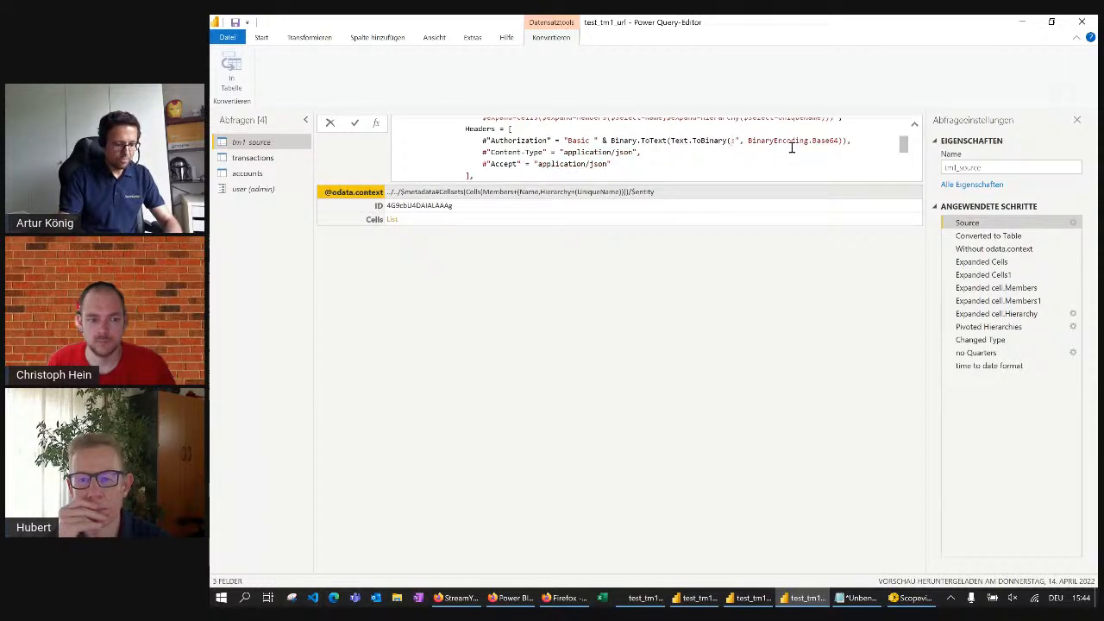
type("admi")
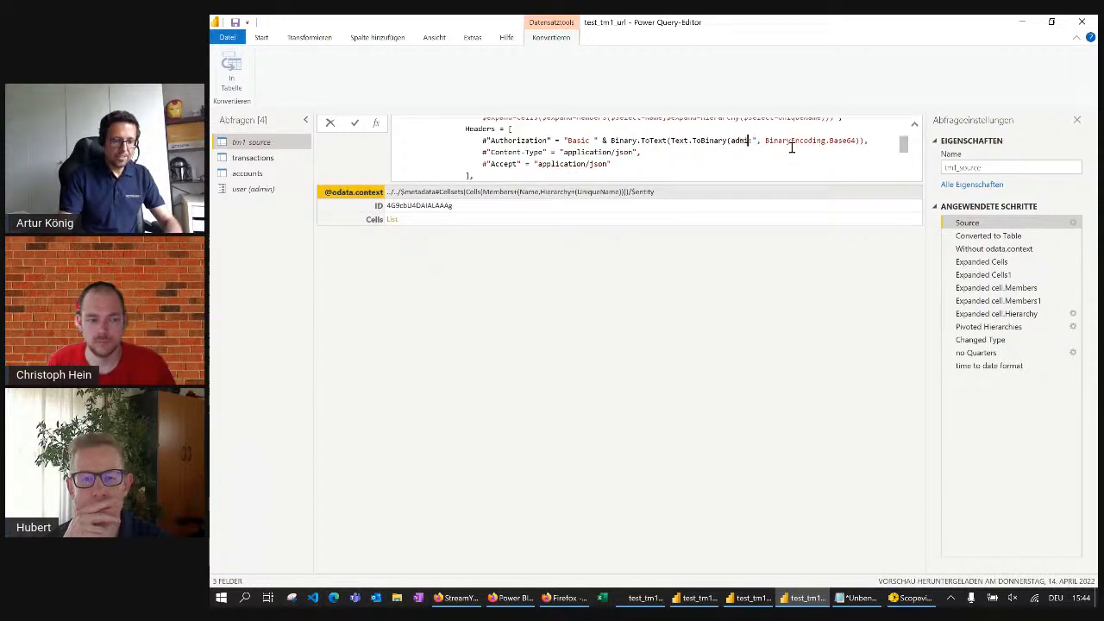
type("n")
Insert the concatenation operator & and an opening quotation mark between admin and the colon in the Authorization header
key("Left")
key("Left")
key("Left")
key("Left")
key("Left")
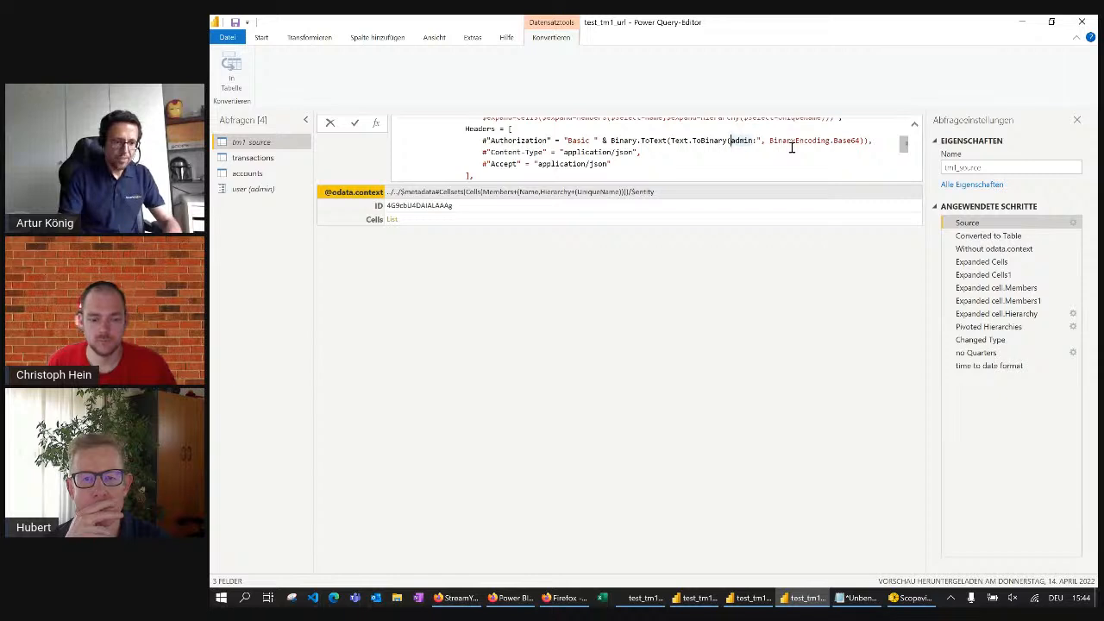
key("Right")
key("Right")
key("Right")
key("Right")
key("Right")
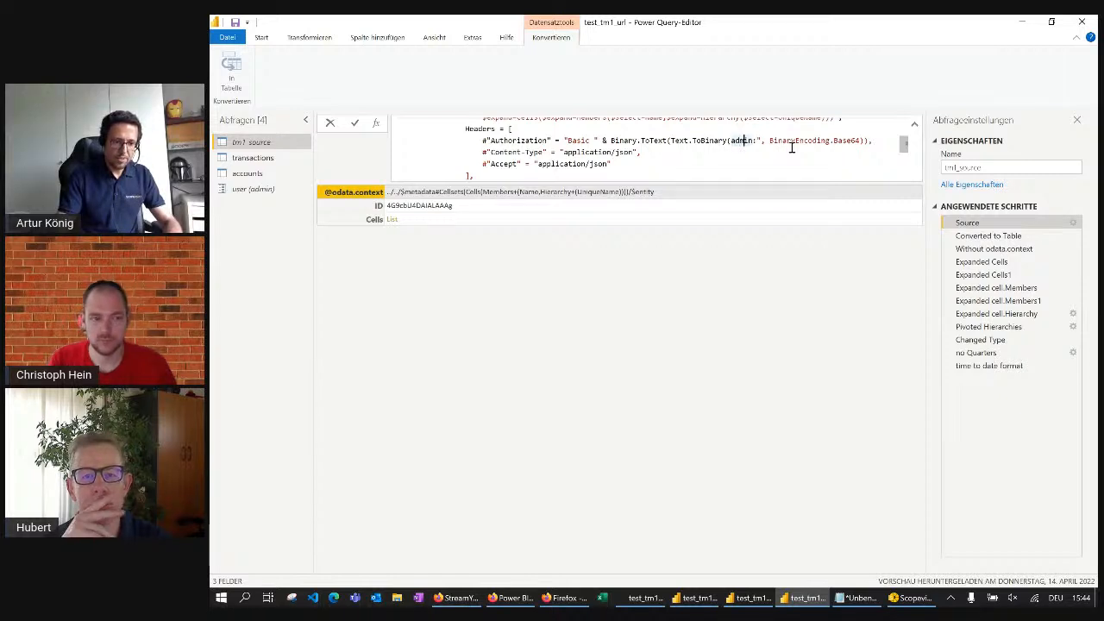
type("& \"")
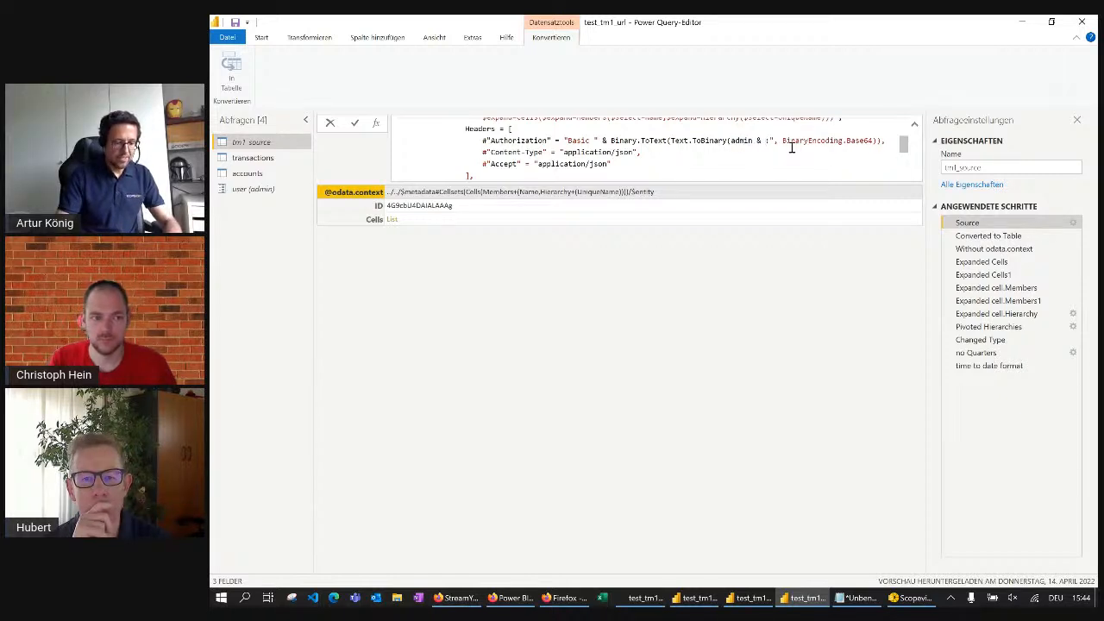
type("\"")
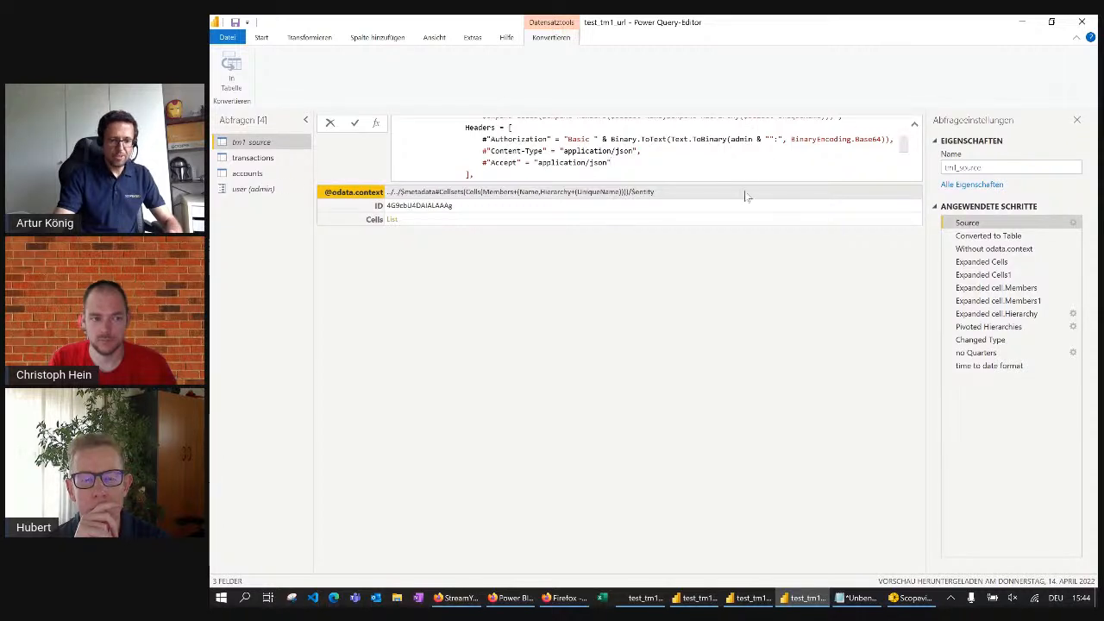
Replace admin with the user parameter in the Authorization header and remove the extra quotation mark before the colon
double_click(742, 139)
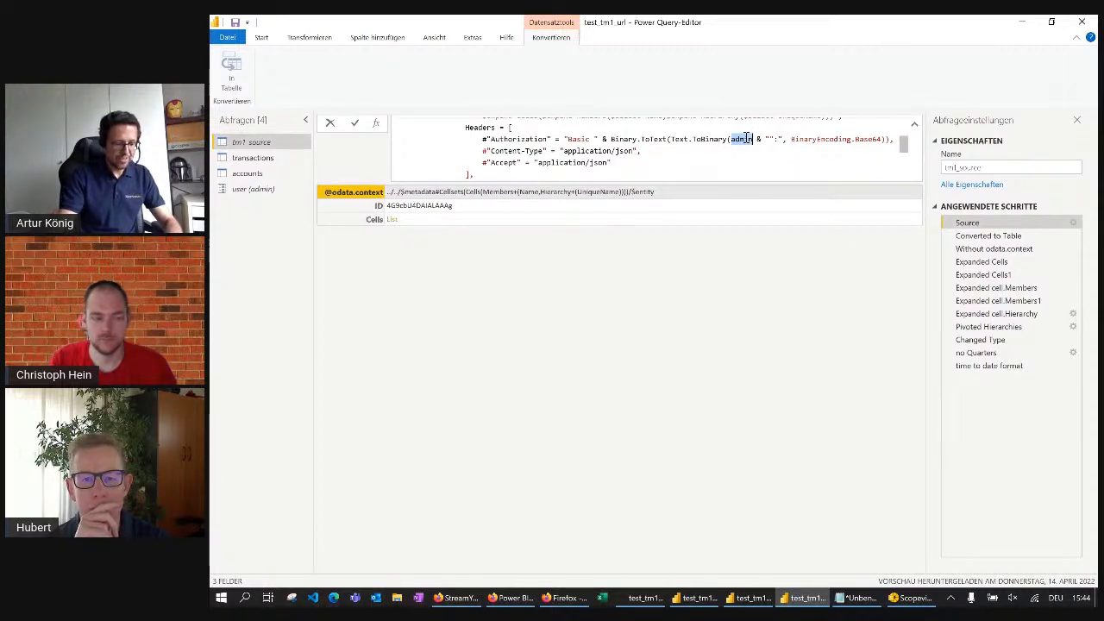
type("user")
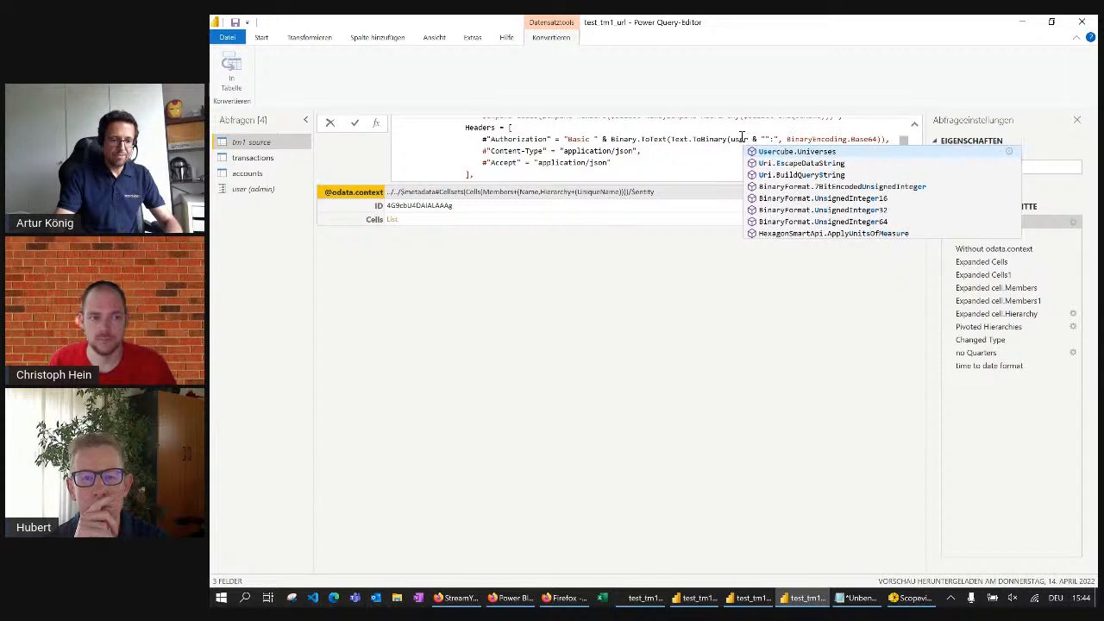
left_click(729, 145)
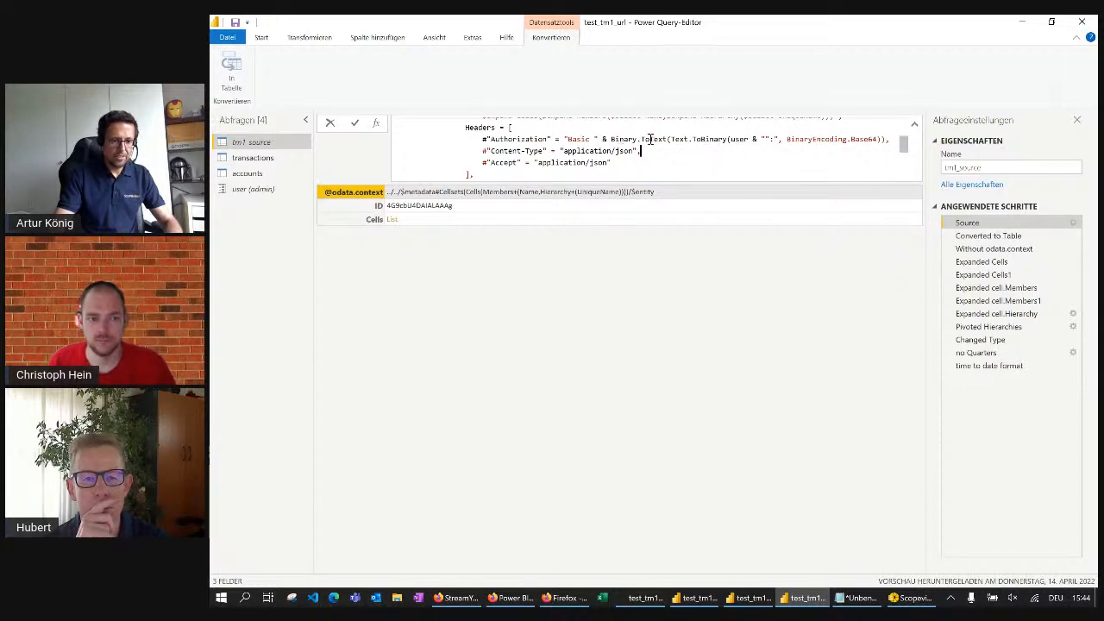
left_click(730, 139)
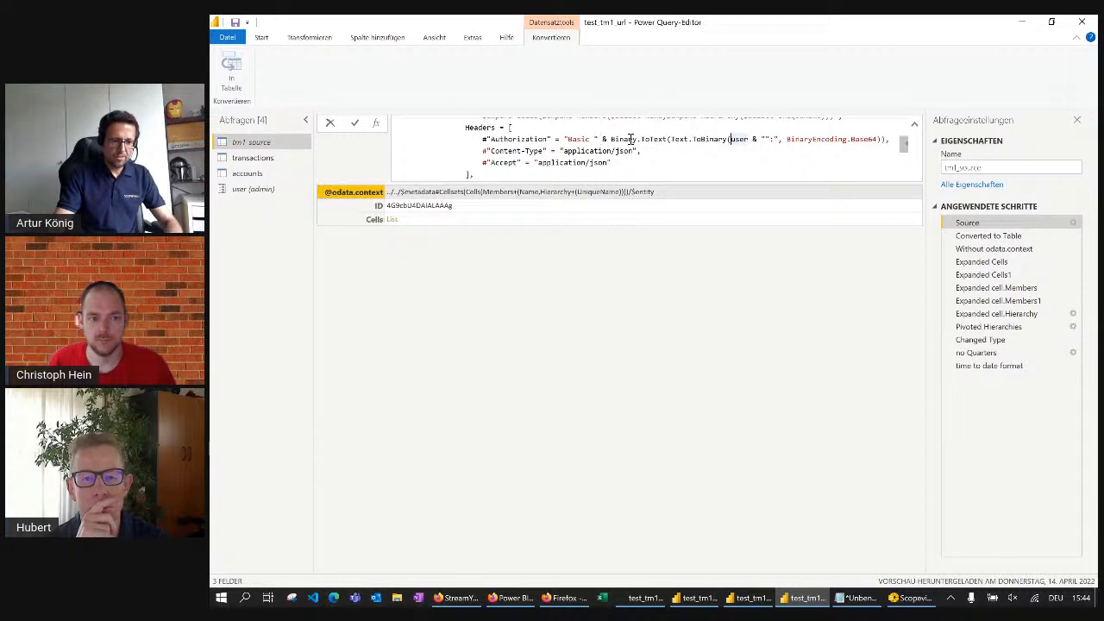
left_click_drag(728, 139, 748, 139)
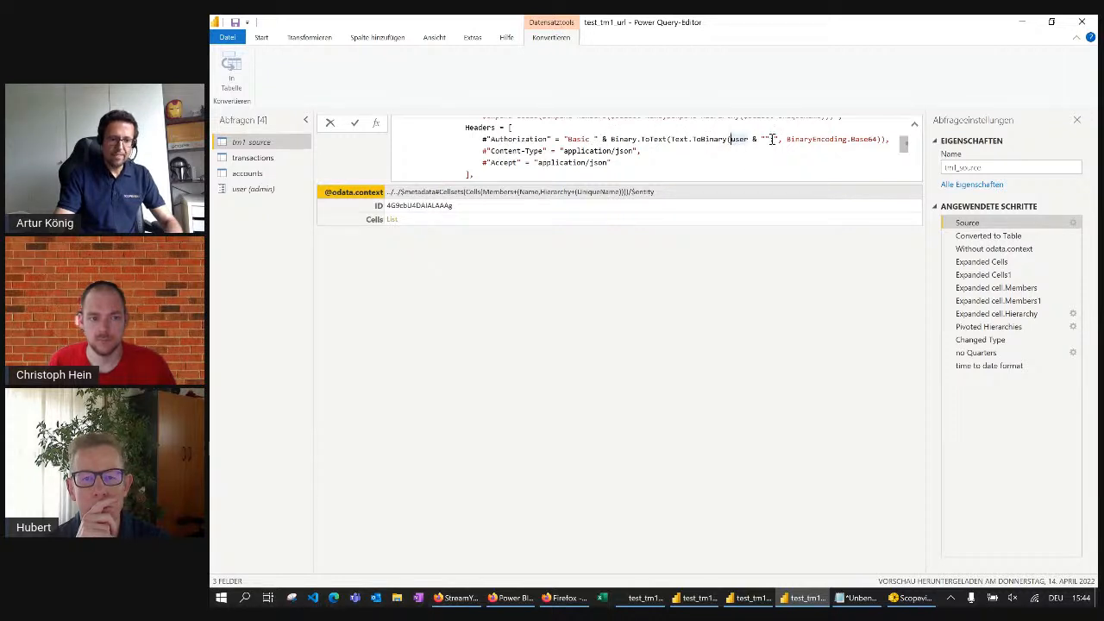
left_click(767, 140)
key("BackSpace")
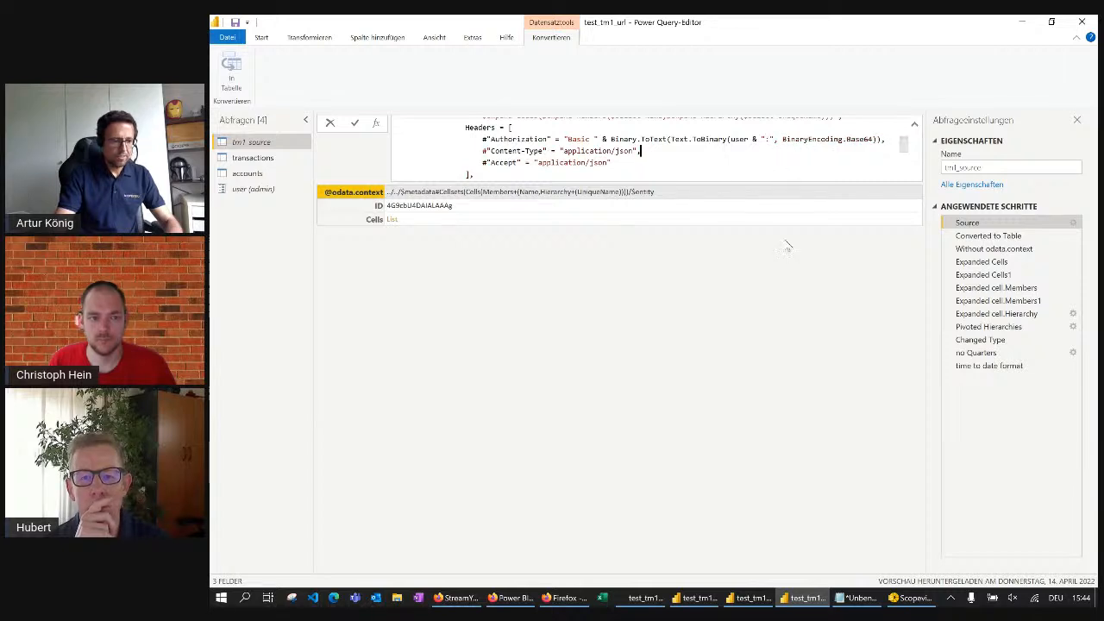
Commit the edited Authorization header in tm1_source's Source formula
left_click(354, 121)
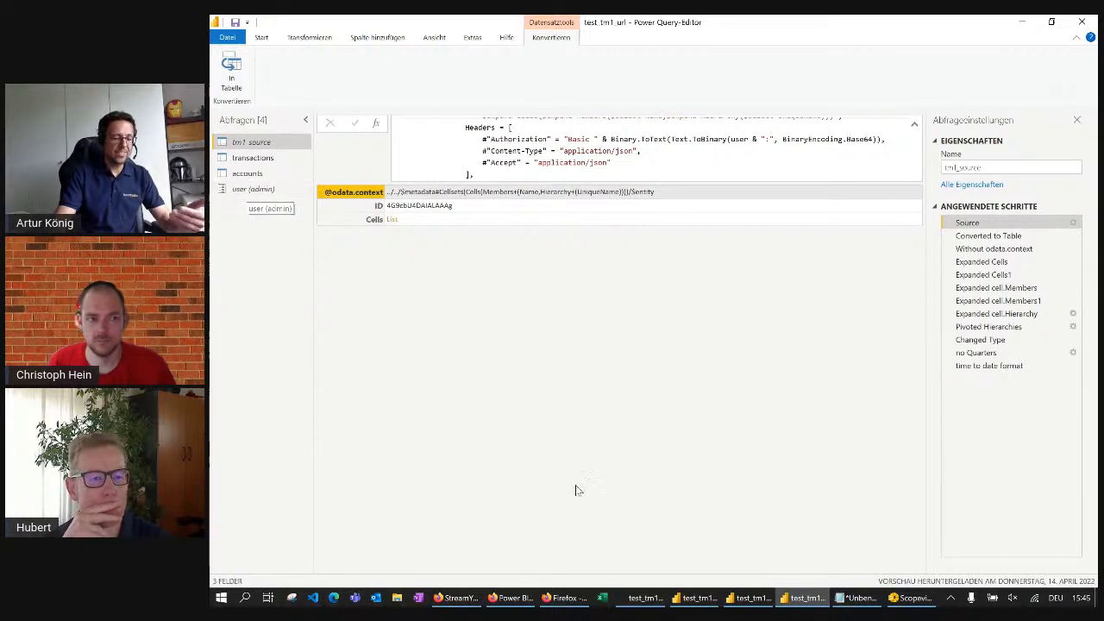
Switch to the Power BI service in Firefox and open the settings of the test_tm1 dataset in the te_am_one workspace
left_click(579, 601)
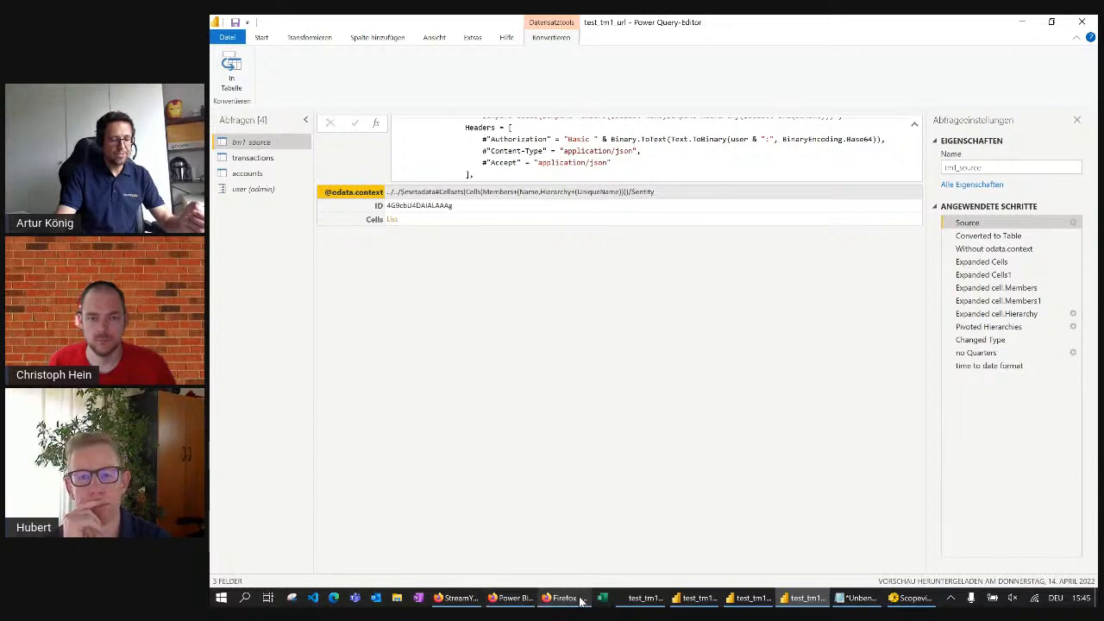
left_click(515, 597)
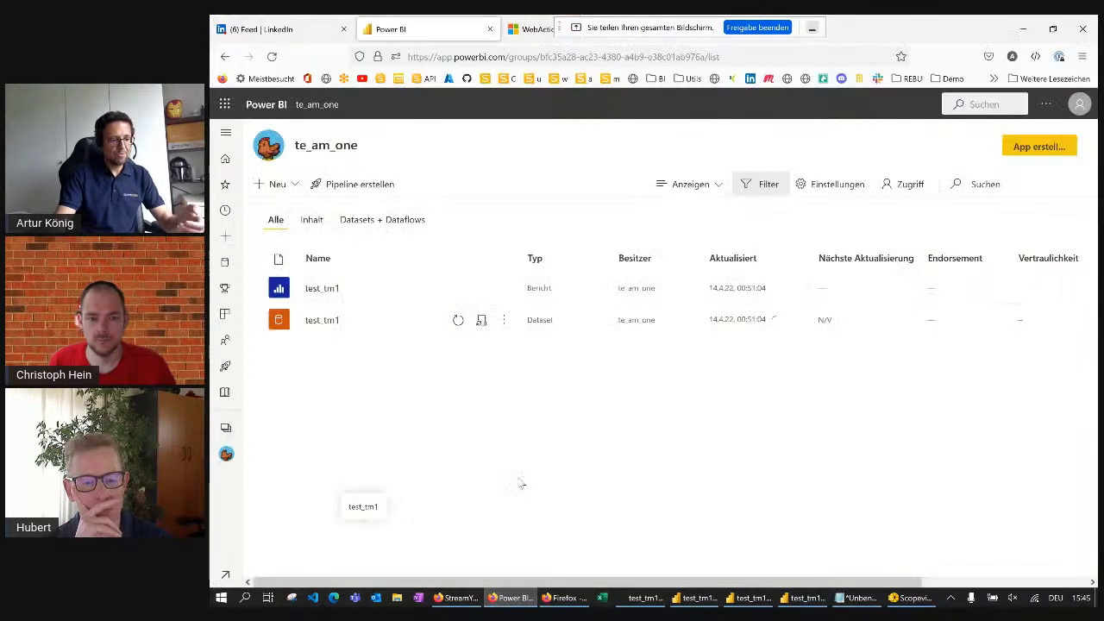
left_click(481, 321)
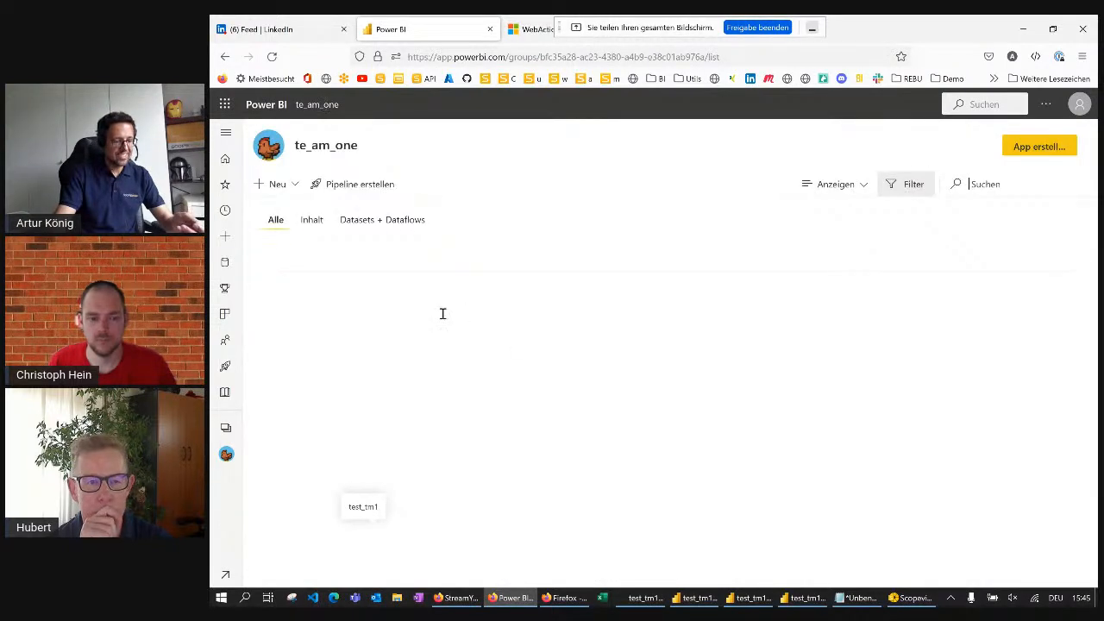
left_click(380, 220)
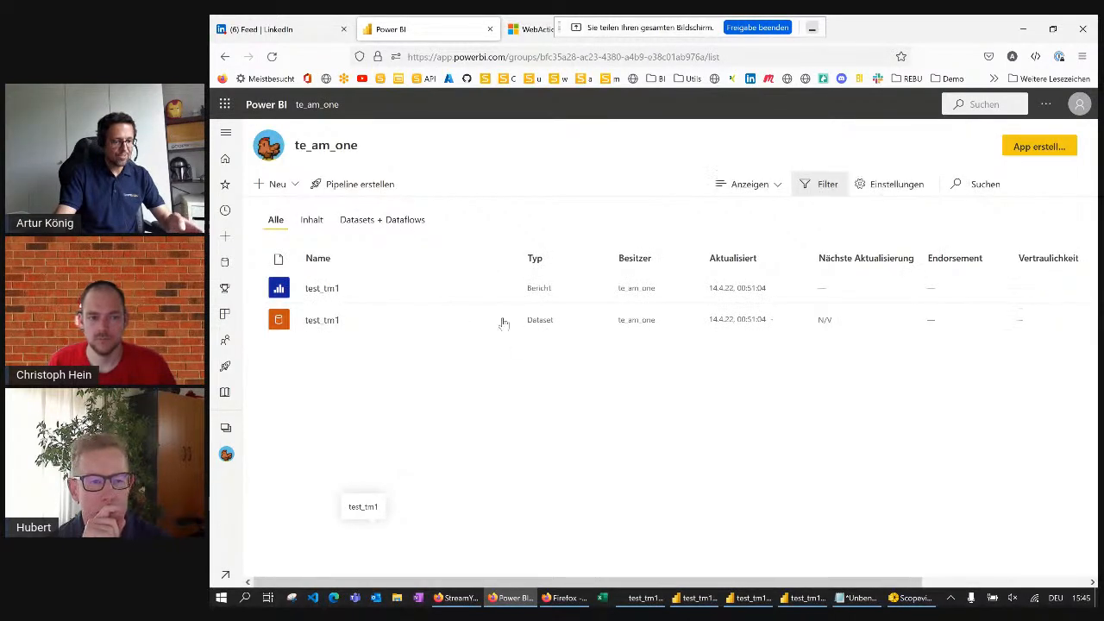
left_click(481, 288)
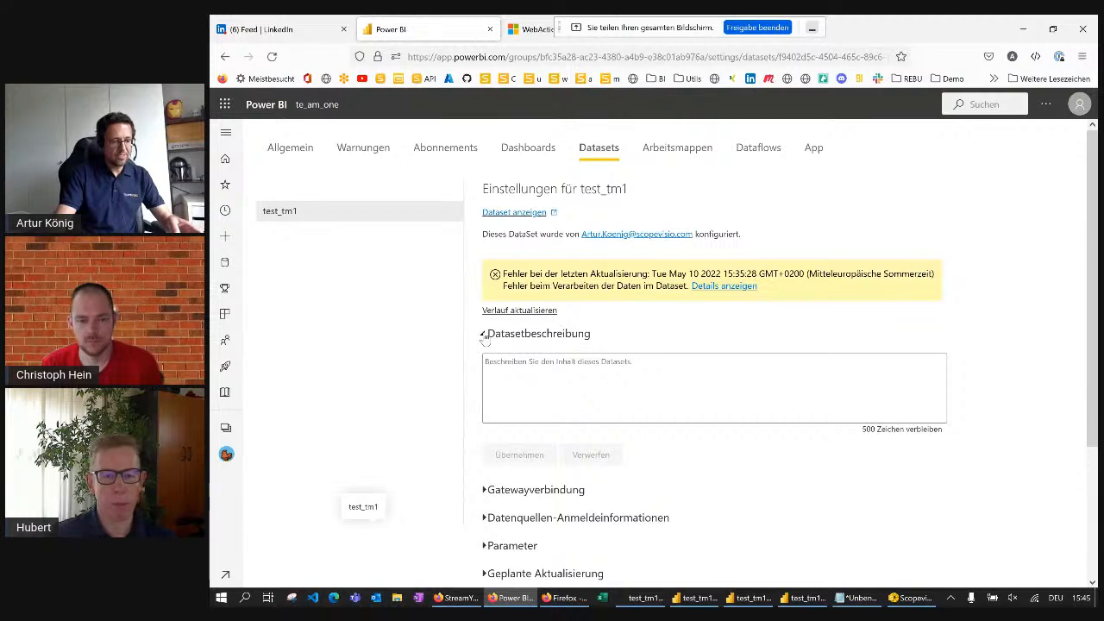
Collapse the dataset description, check the dataset's Parameter section and collapse it again
left_click(485, 334)
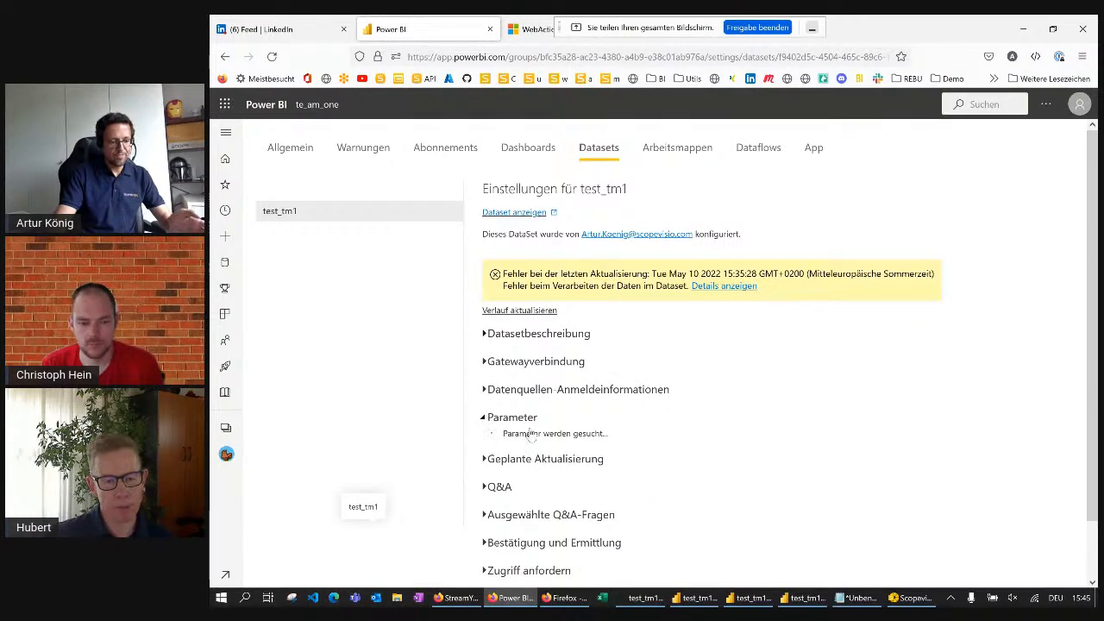
scroll(531, 434, "down", 1)
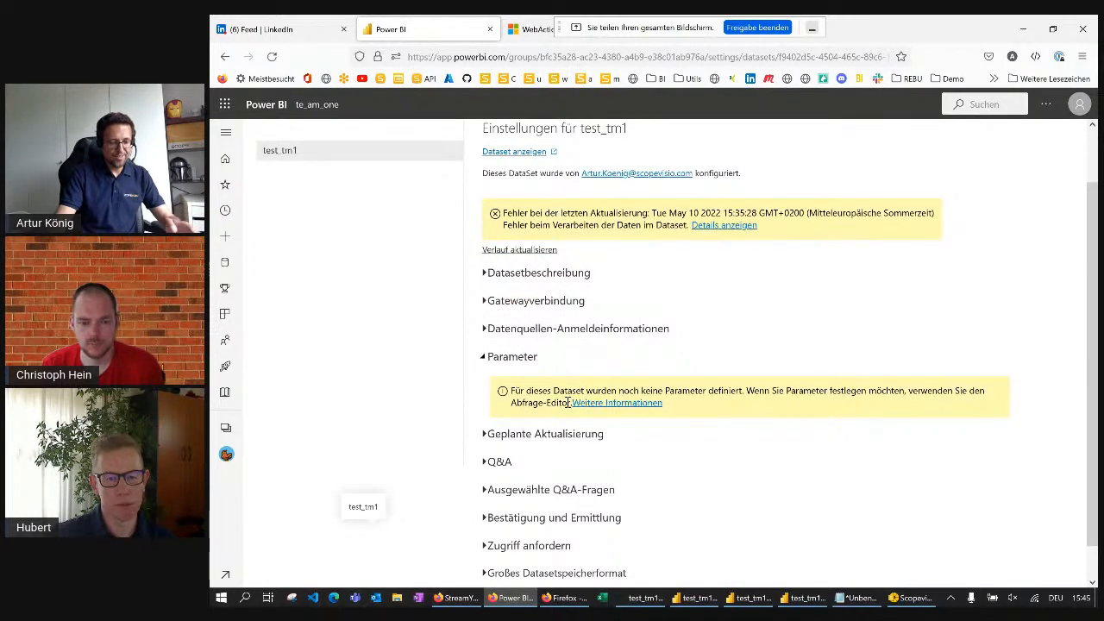
left_click(485, 358)
scroll(549, 349, "up", 1)
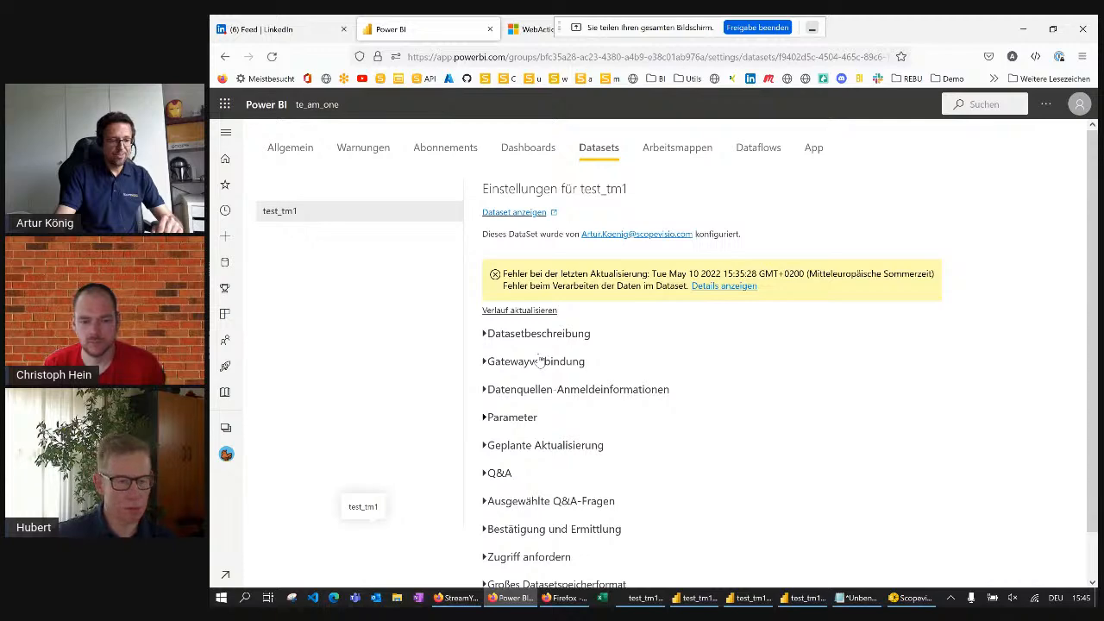
Return to the test_tm1_url Power Query Editor, review tm1_source's Source formula and display its time to date format step
key("alt+Tab")
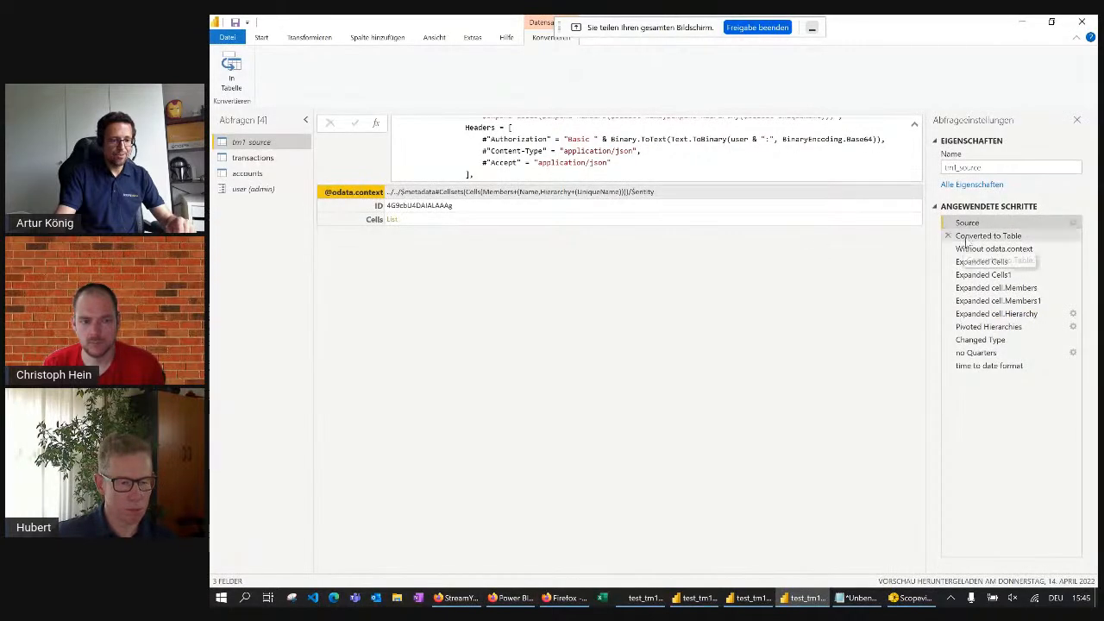
scroll(744, 143, "up", 3)
scroll(743, 143, "down", 1)
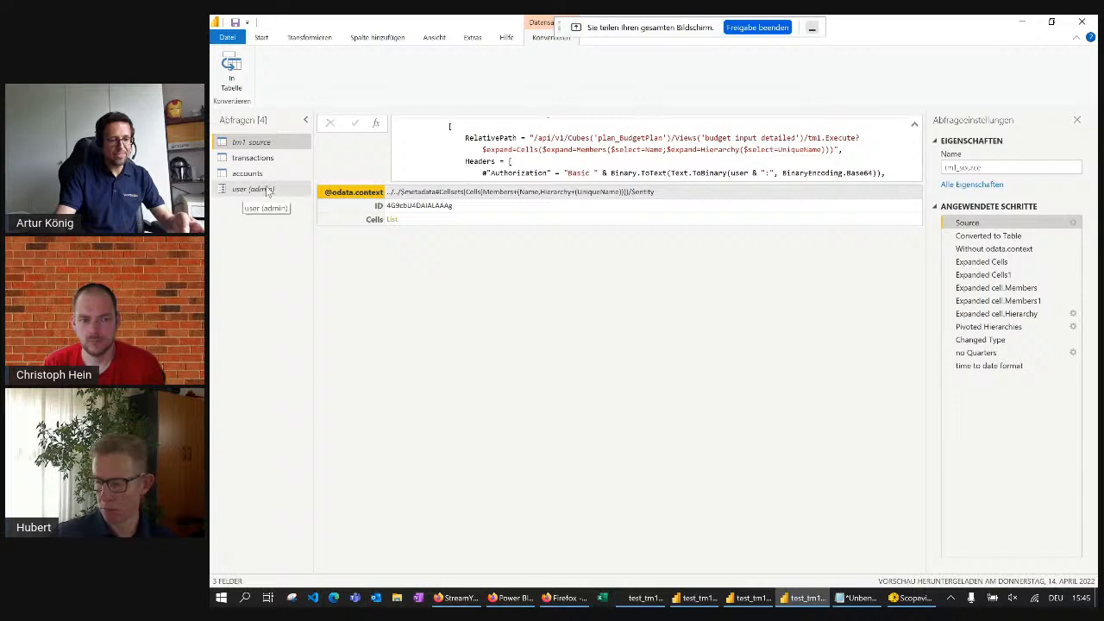
left_click(1000, 366)
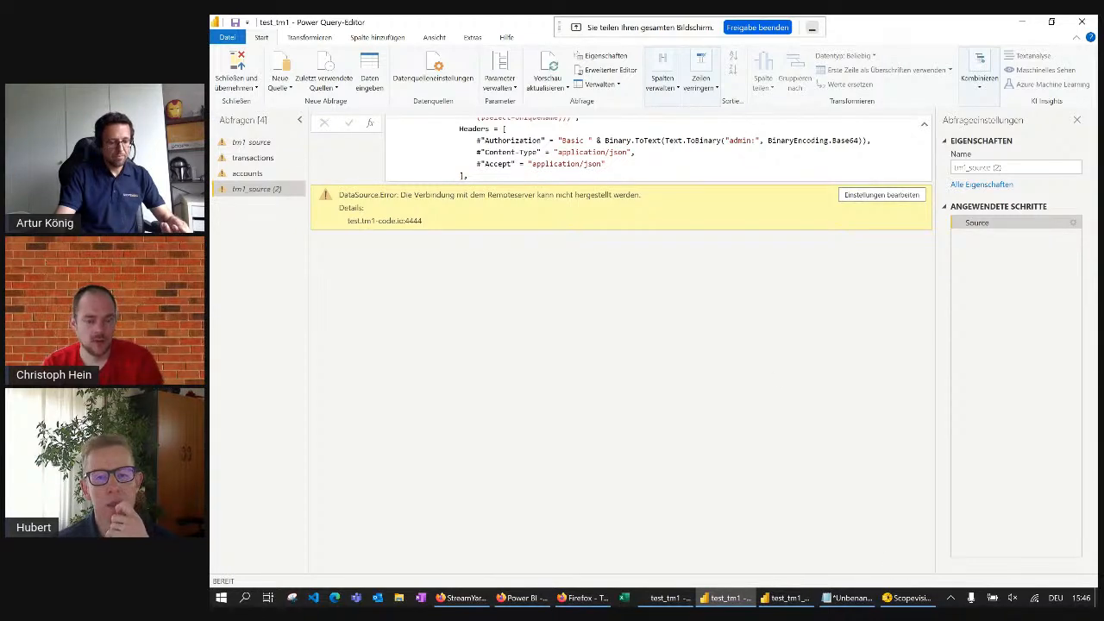
Dismiss the load error report in Power BI Desktop and bring up the Power Query Editor for the report's queries
left_click(706, 599)
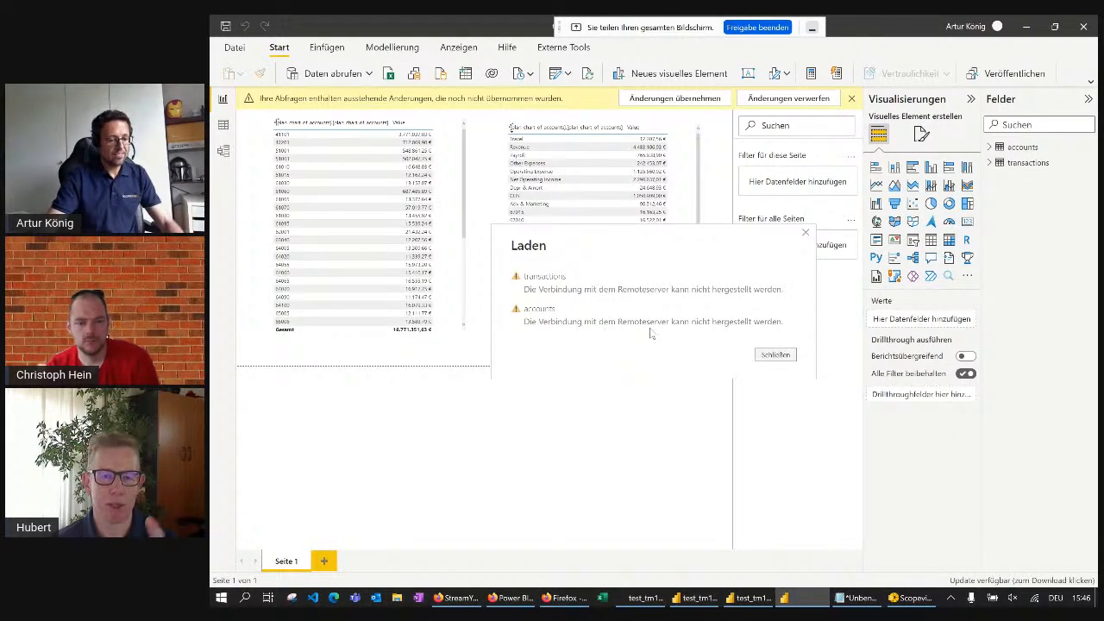
left_click(775, 355)
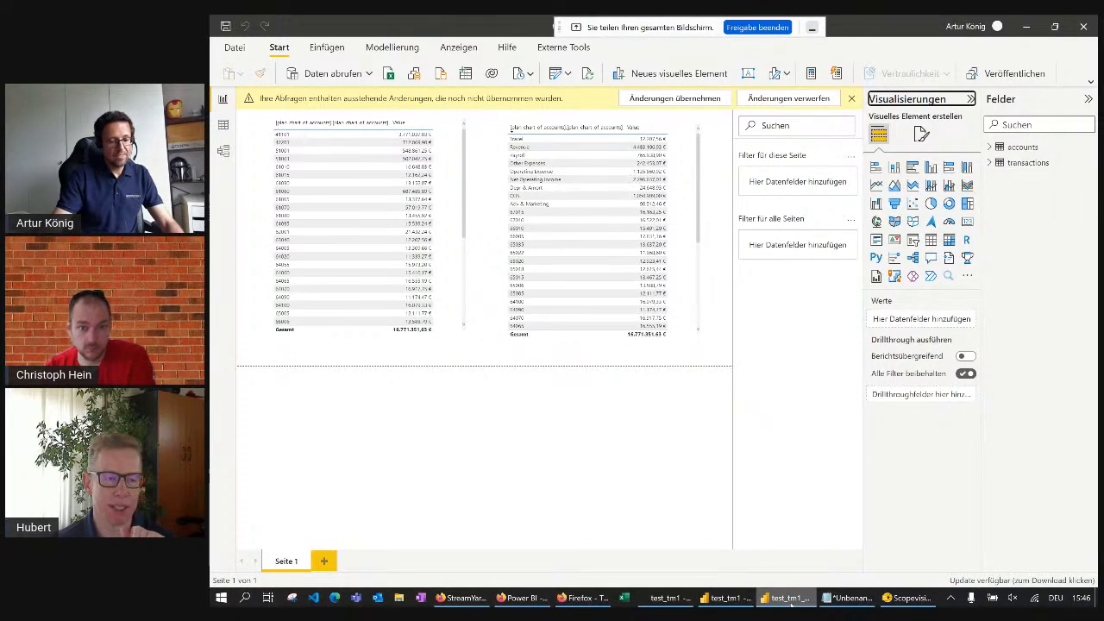
left_click(781, 600)
left_click(779, 601)
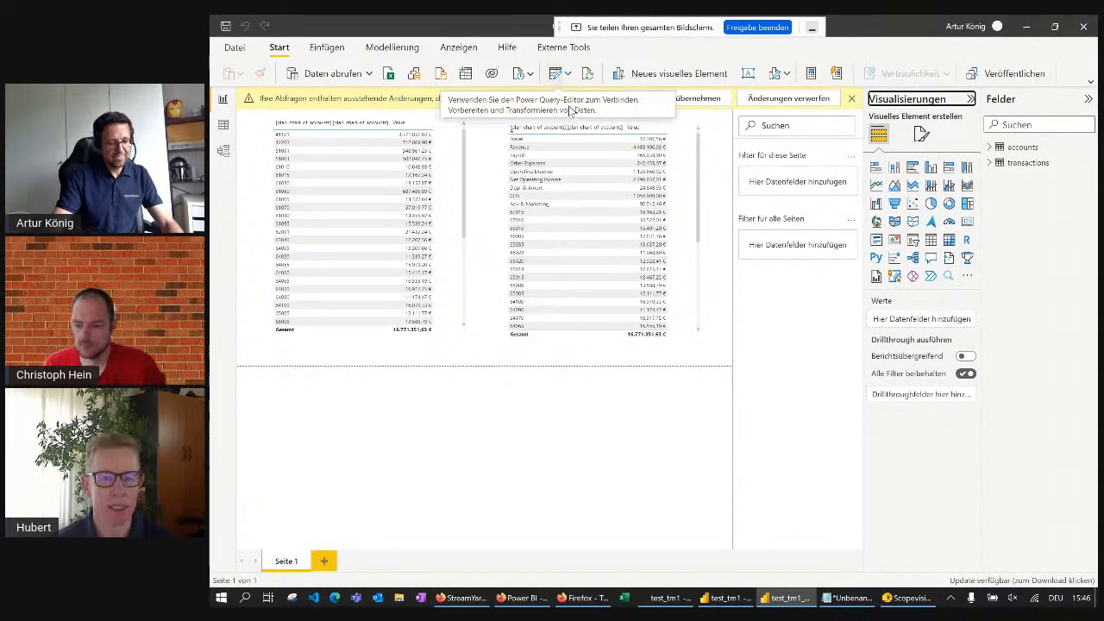
left_click(557, 74)
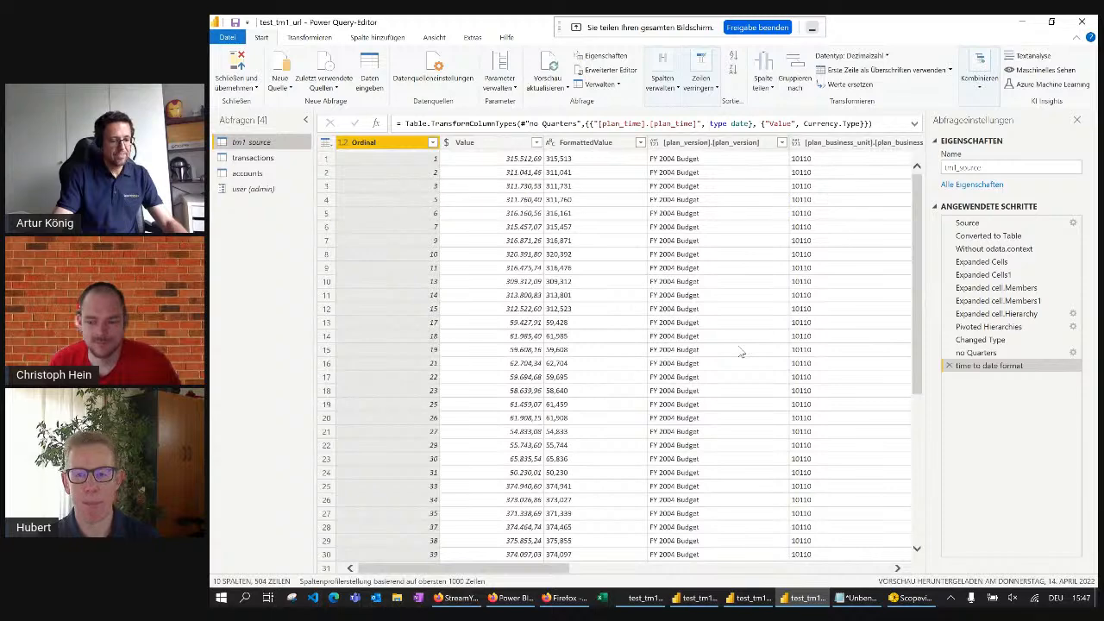
In test_tm1's tm1_source (2) query, add the account password after the colon in the Authorization header and apply the code
key("alt+Tab")
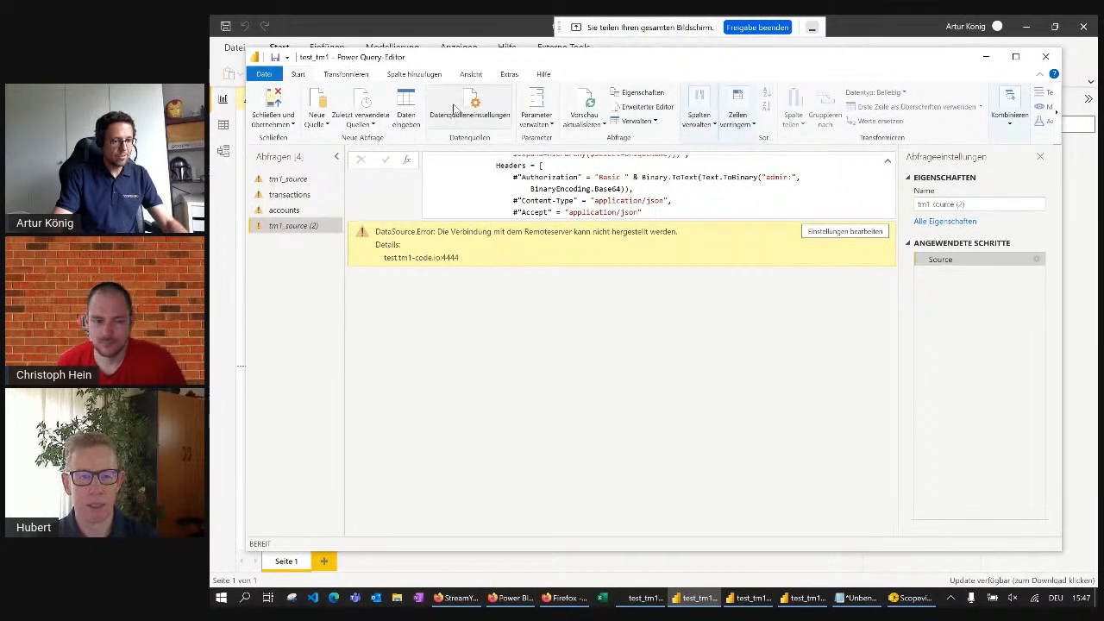
left_click(624, 107)
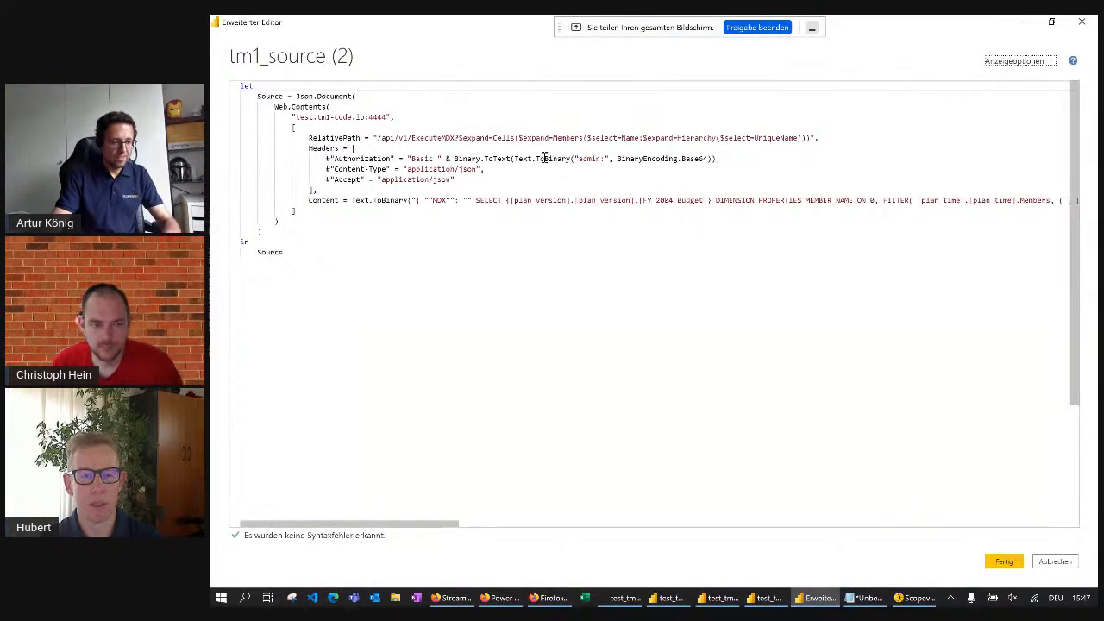
left_click(607, 159)
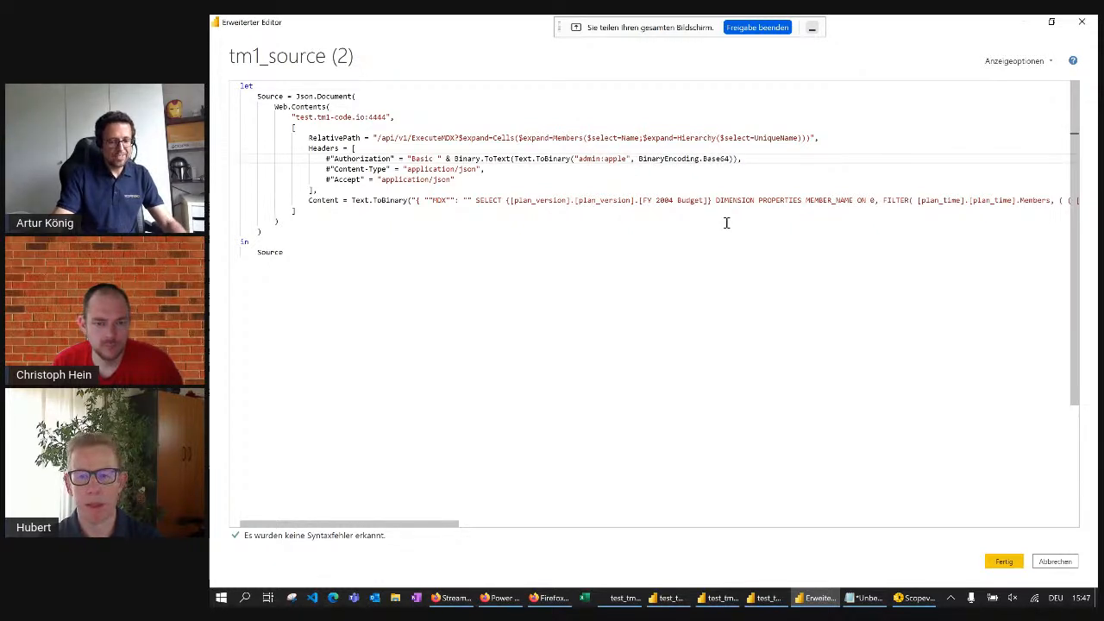
left_click(1003, 562)
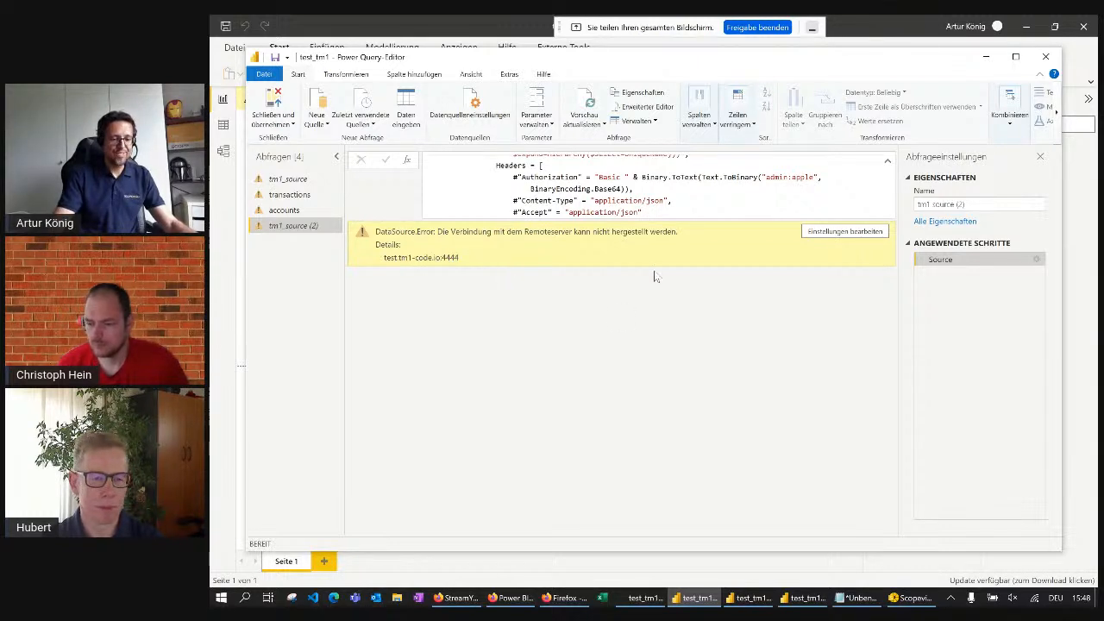
Check the URL parts in the JSON source settings of tm1_source (2) and leave them without changes
scroll(774, 194, "up", 3)
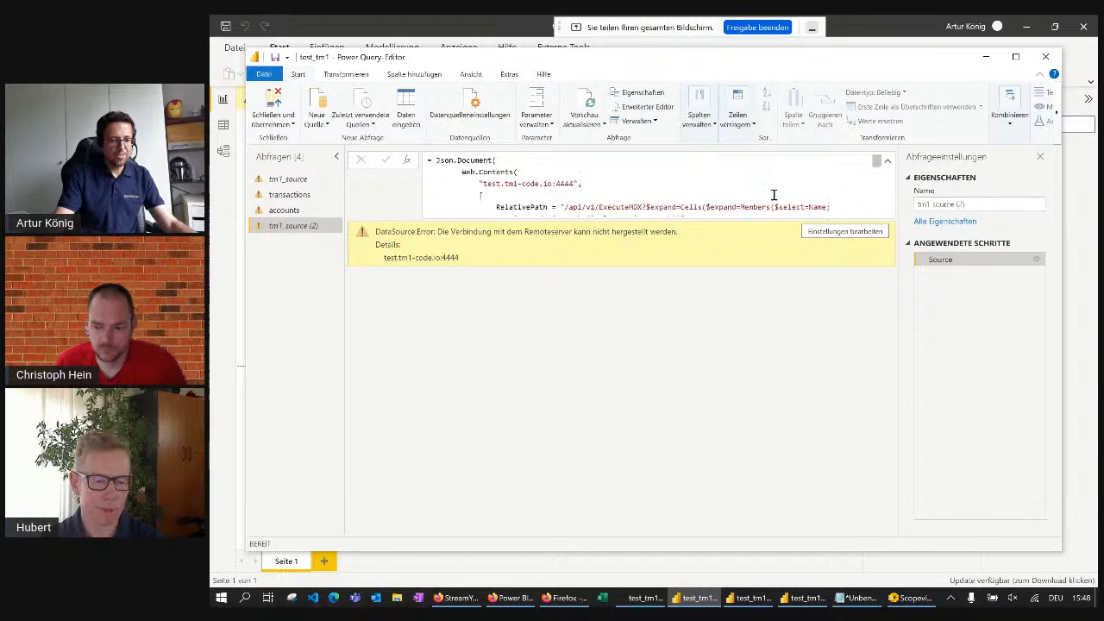
left_click(845, 231)
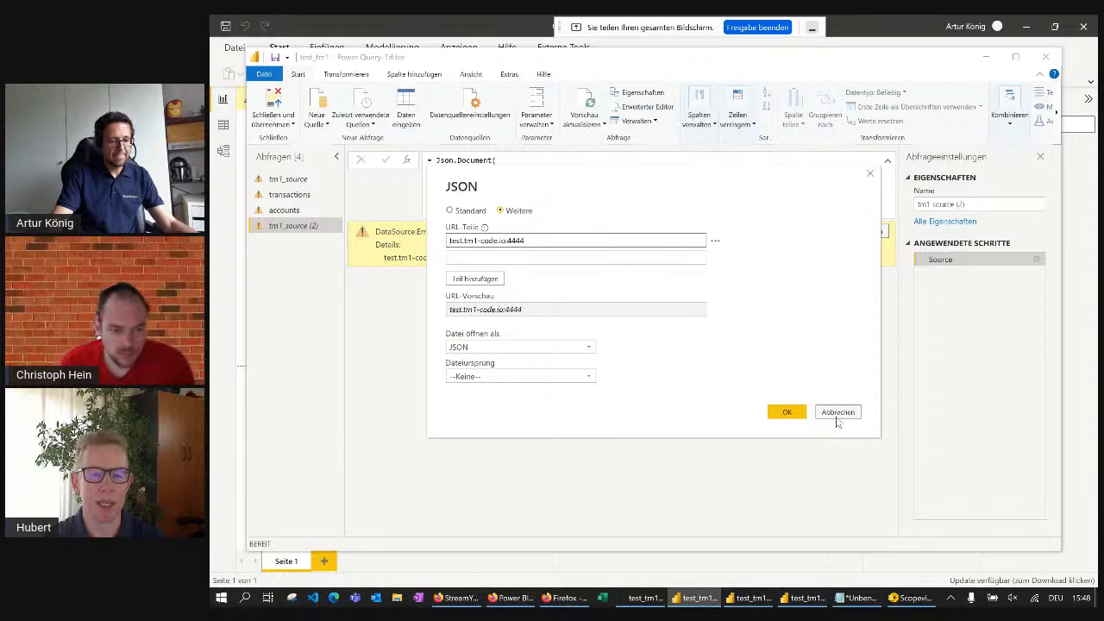
left_click(837, 413)
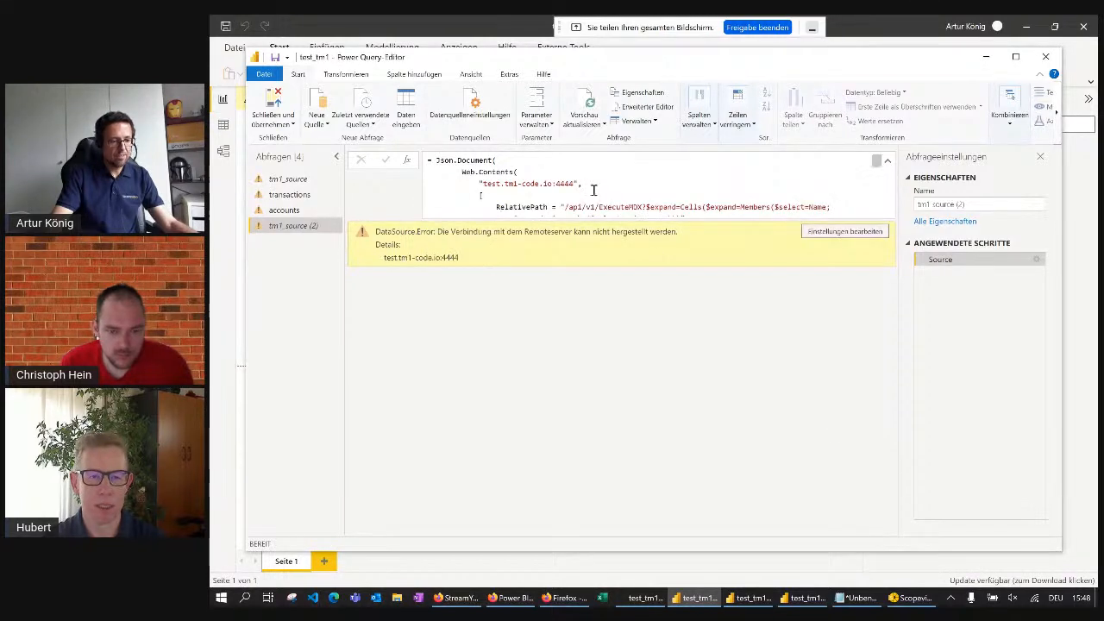
left_click_drag(486, 184, 569, 183)
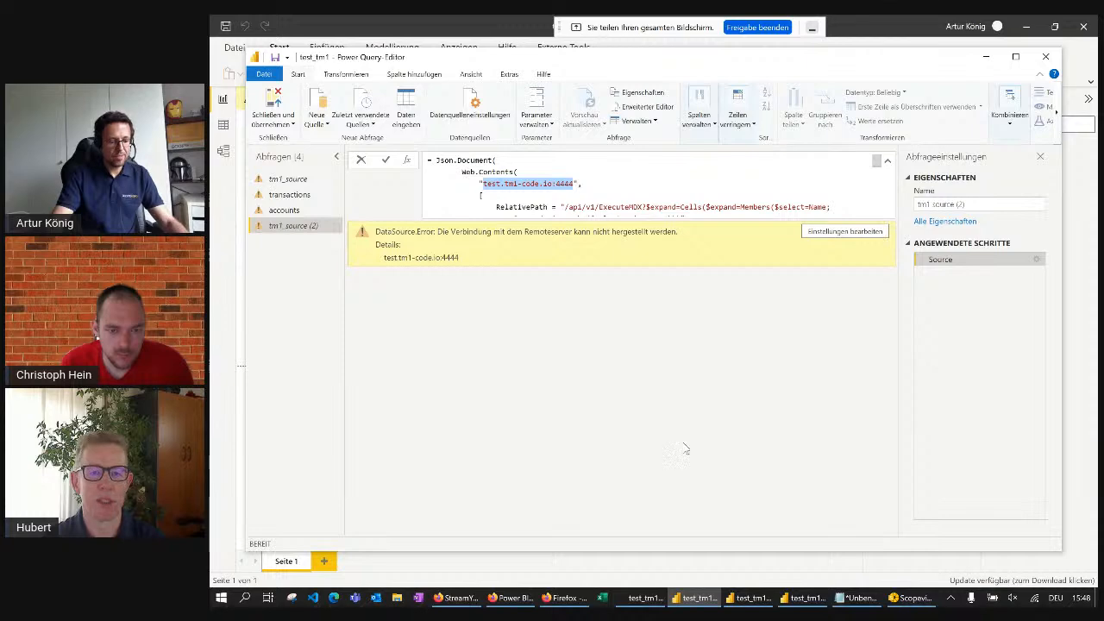
left_click(544, 600)
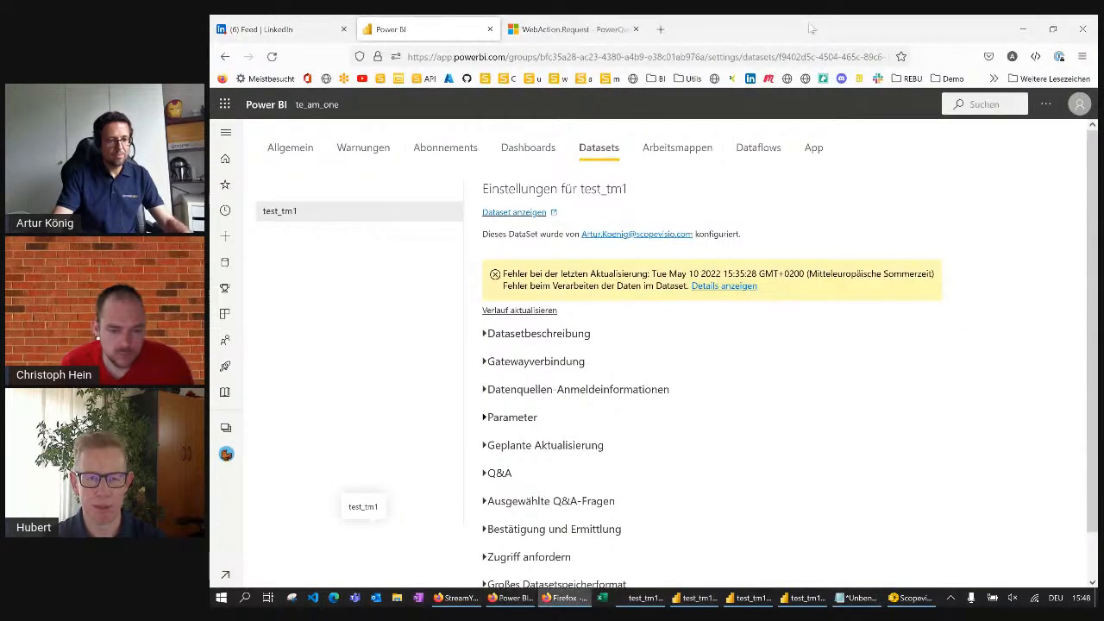
left_click(660, 28)
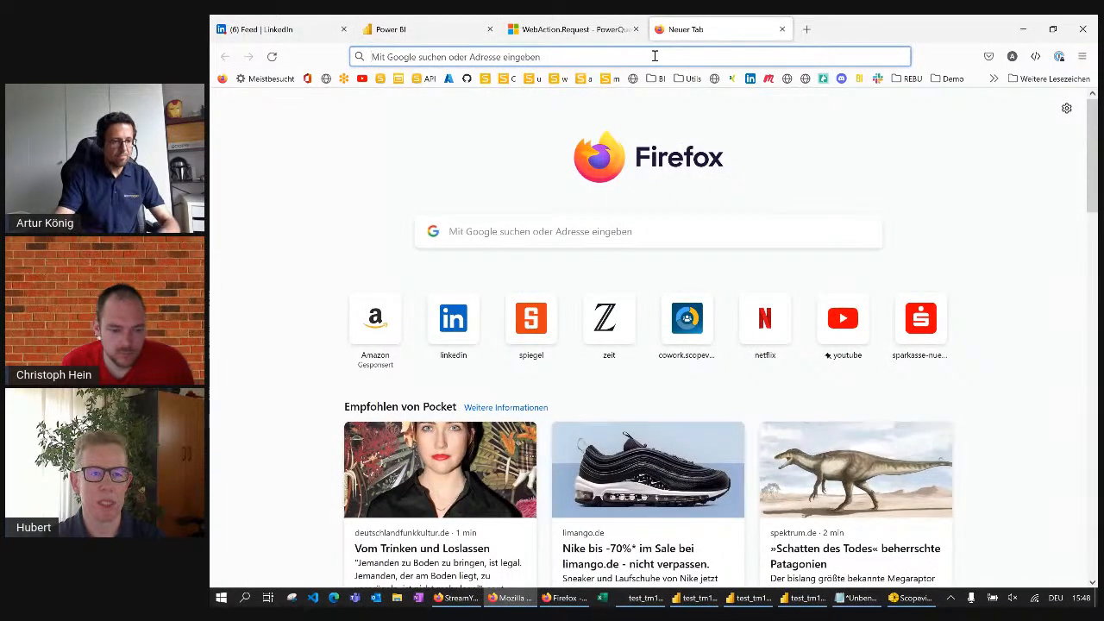
type("http:")
type("test.tm1-code.io:4444")
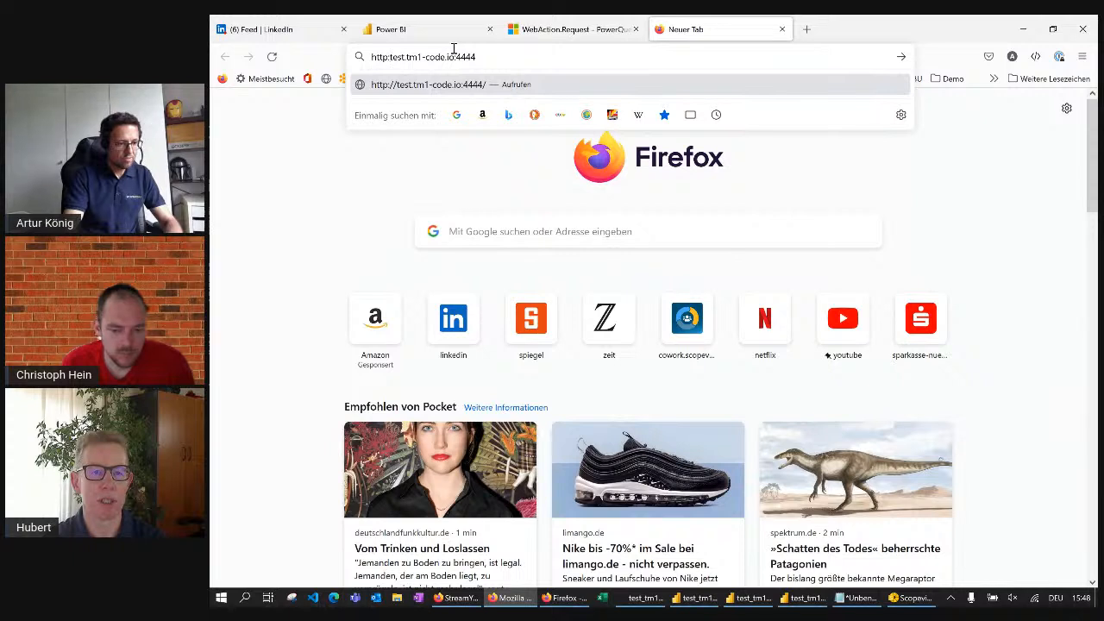
type("//")
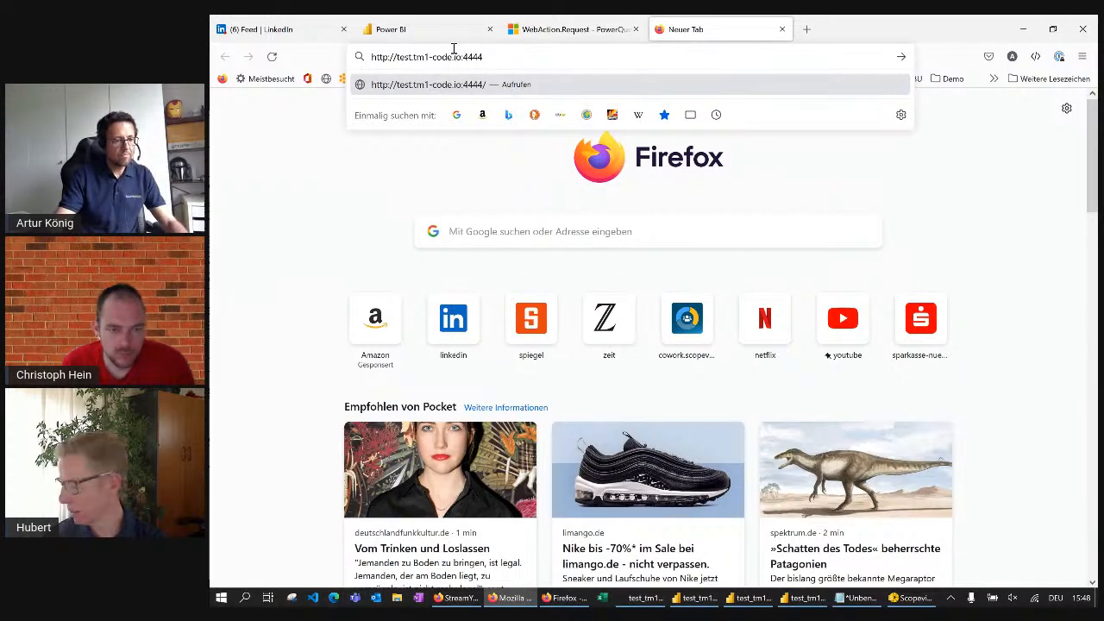
key("Return")
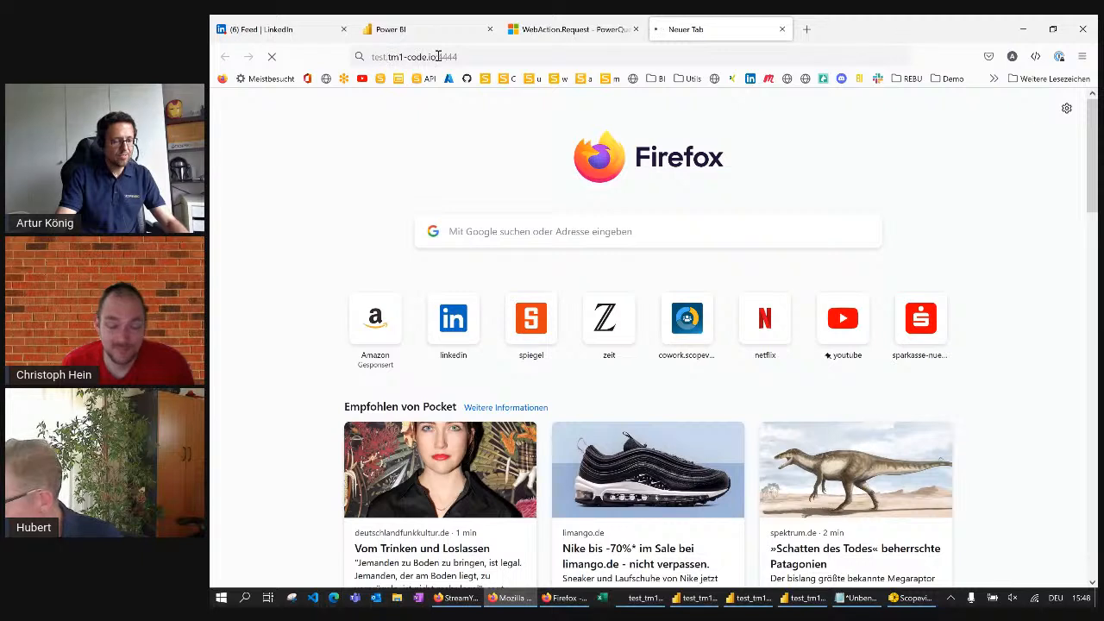
Extend the server address in Firefox to test.tm1-code.io:4444/api/tm1/v1 and try to load it
left_click(429, 56)
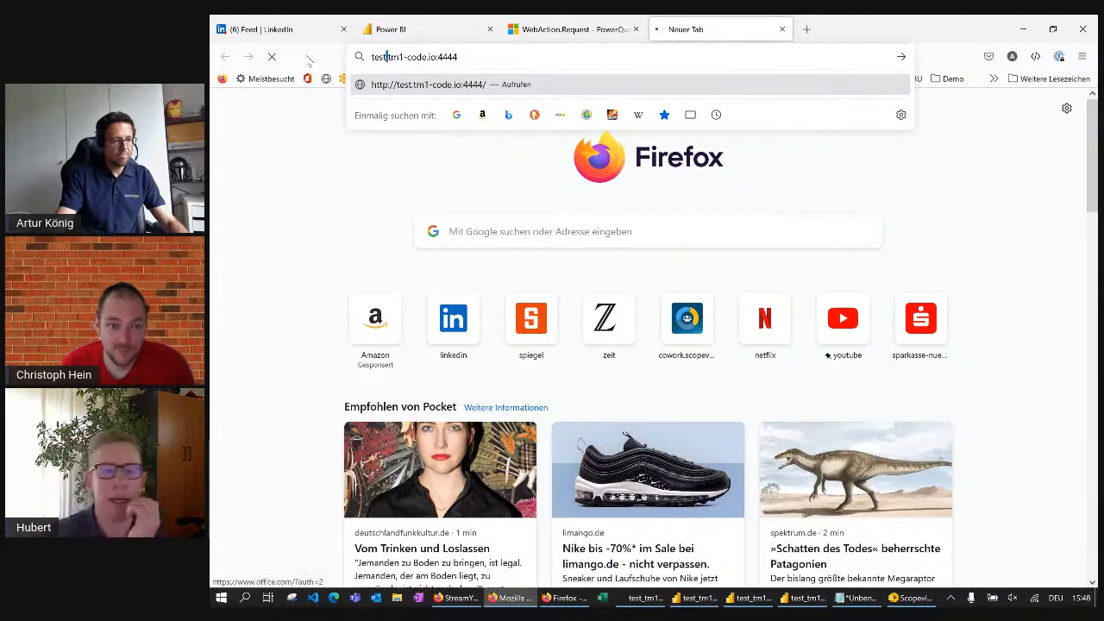
left_click(295, 53)
left_click(287, 128)
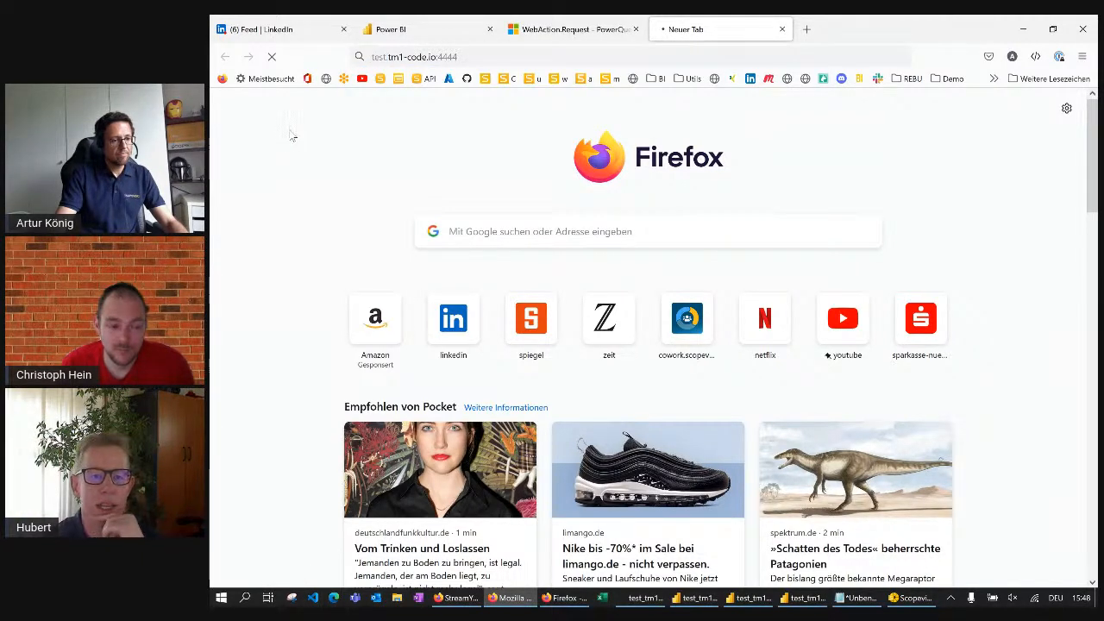
left_click(467, 53)
left_click(465, 56)
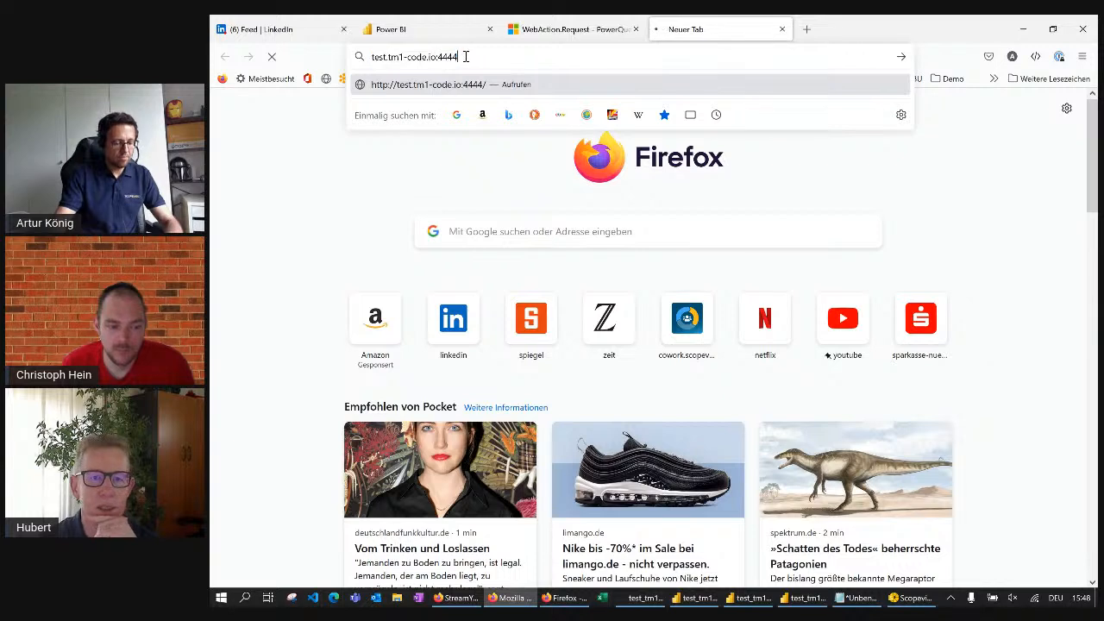
type("/api/tm")
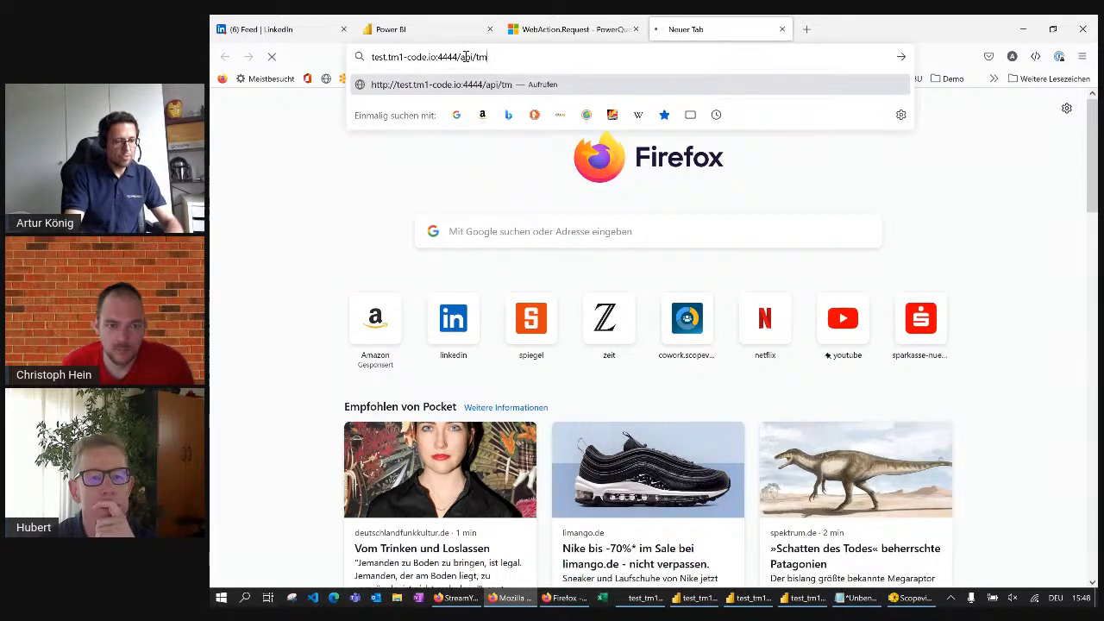
type("1/v")
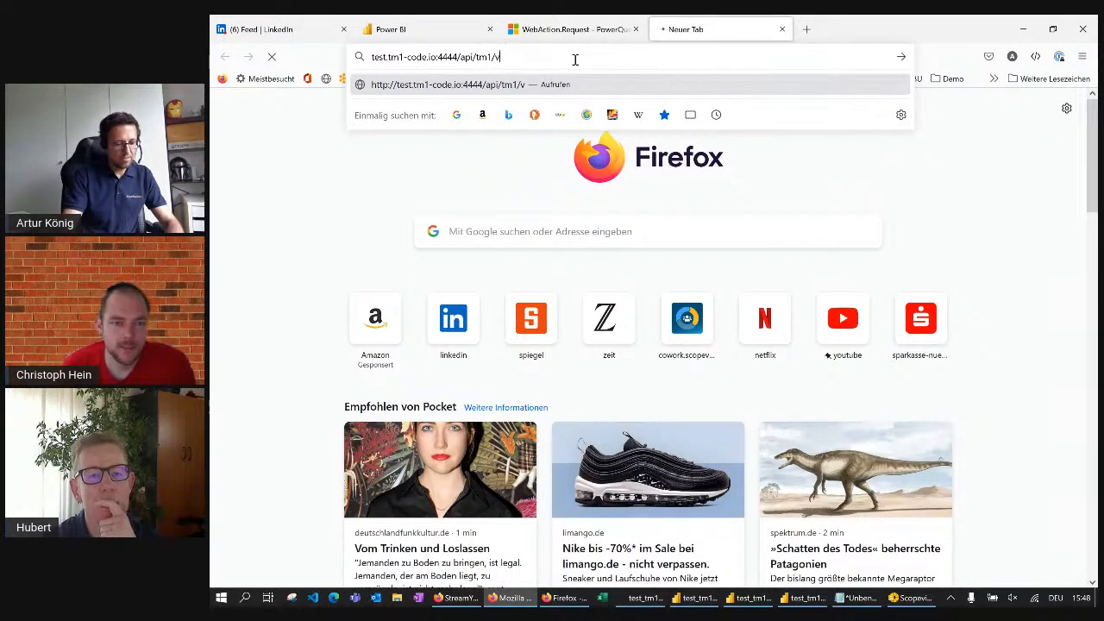
type("1")
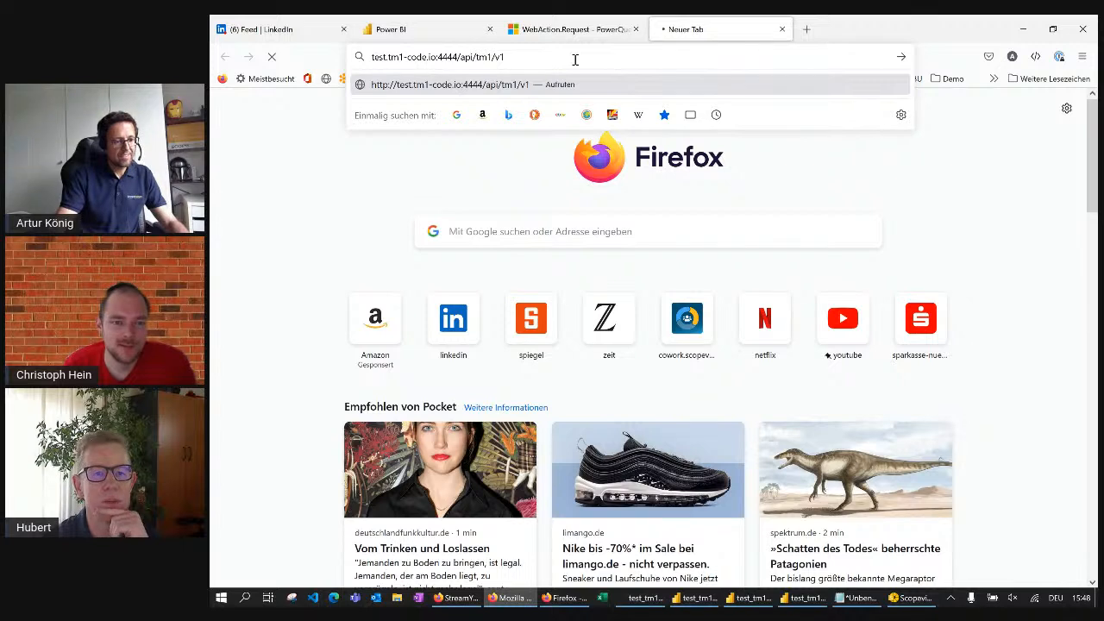
key("Return")
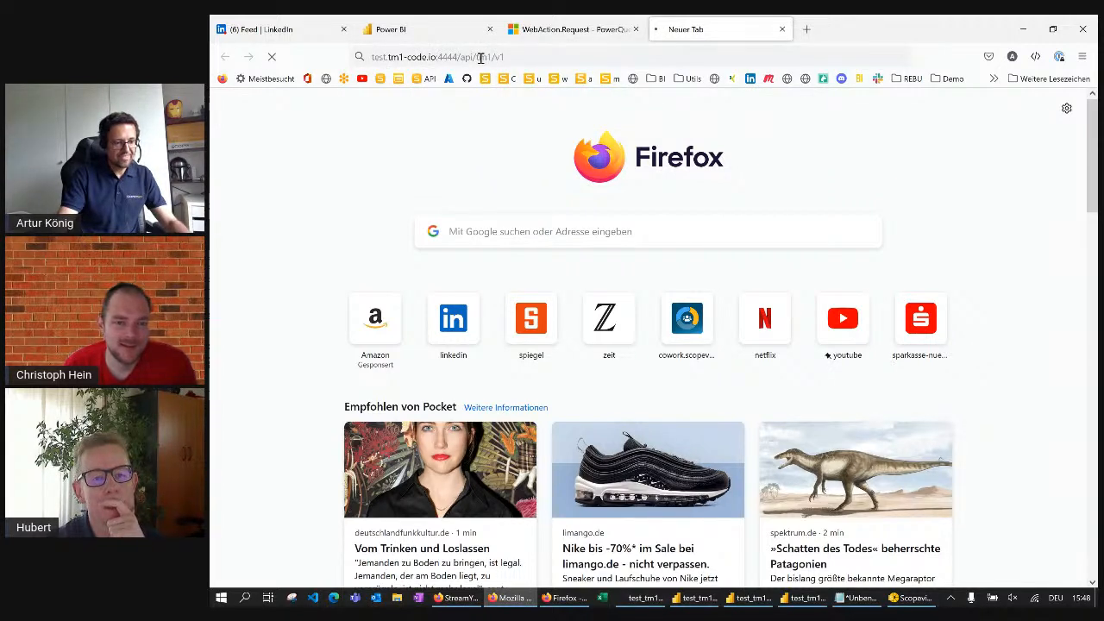
left_click(481, 58)
key("BackSpace")
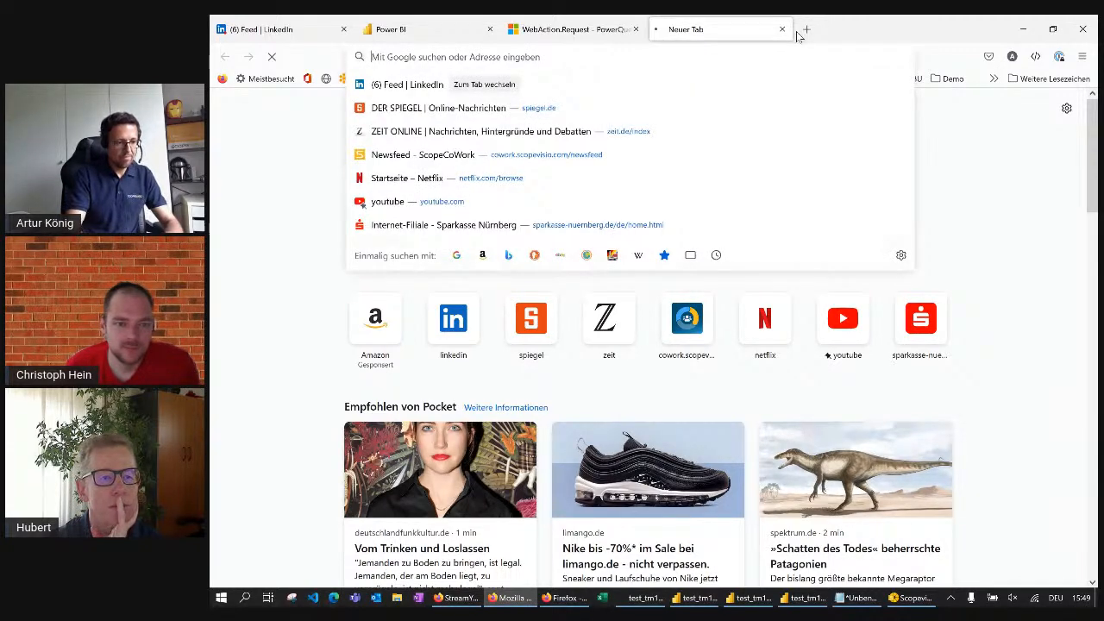
type("http://")
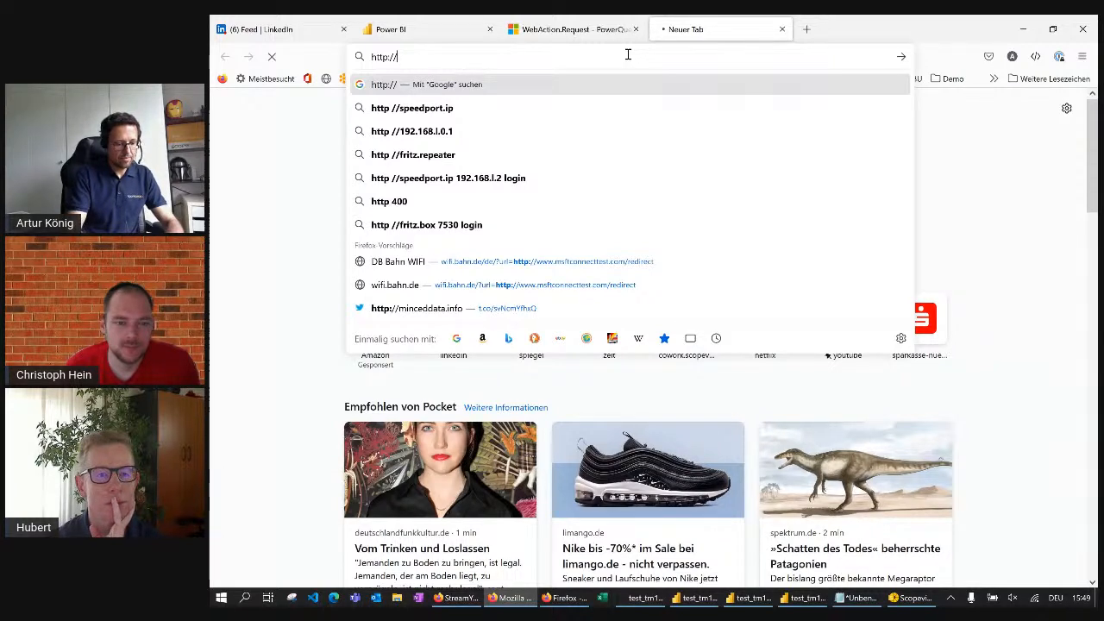
type("test.tm1-code.io:4444/api/")
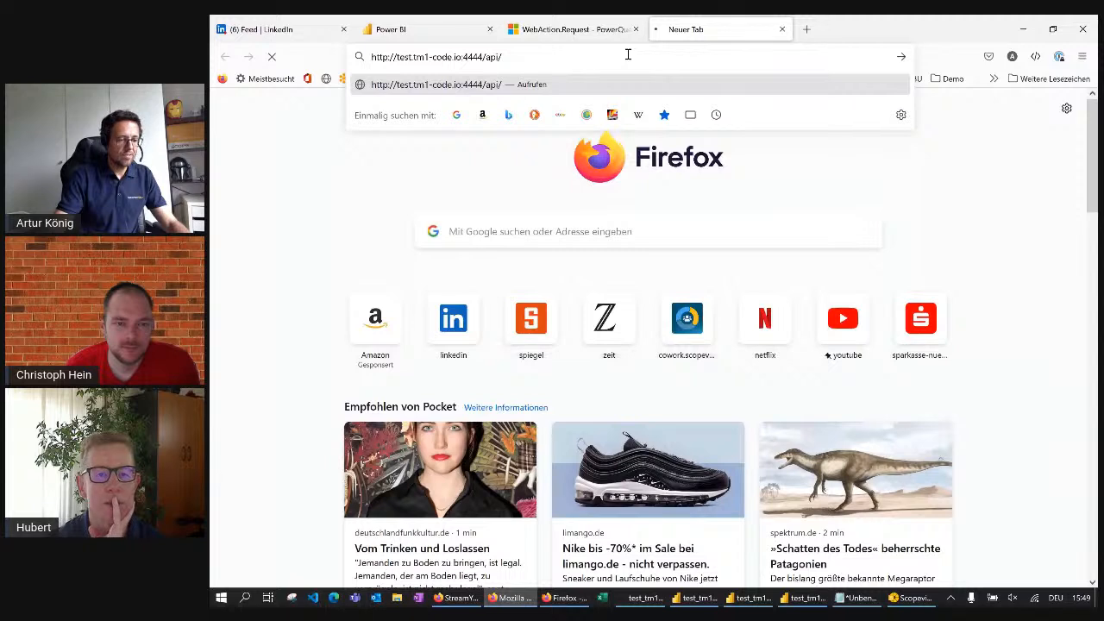
type("v1")
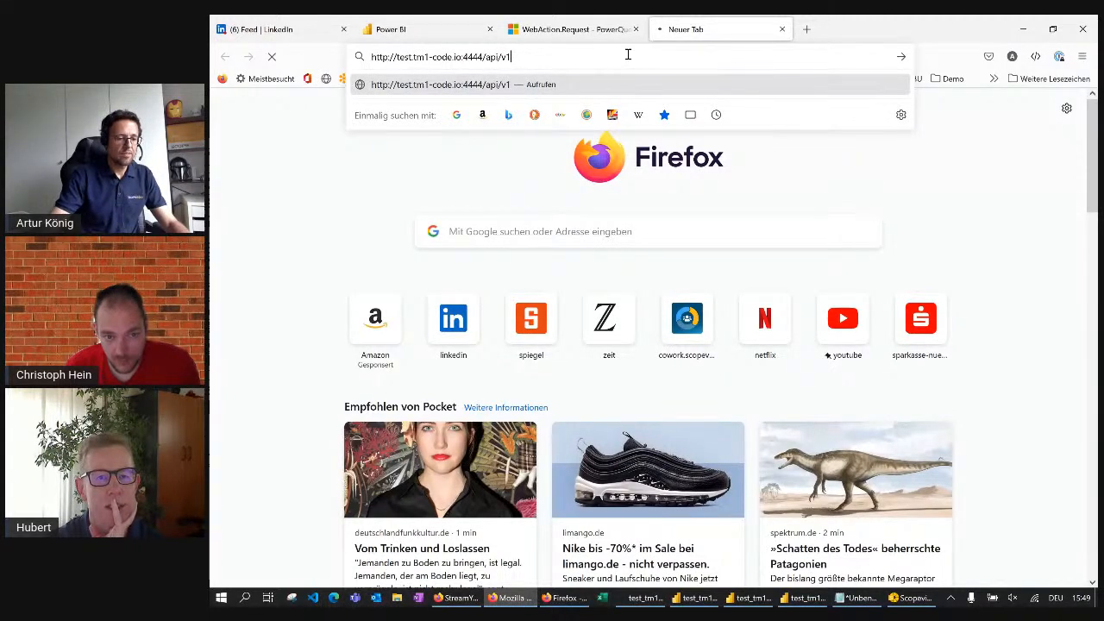
key("Return")
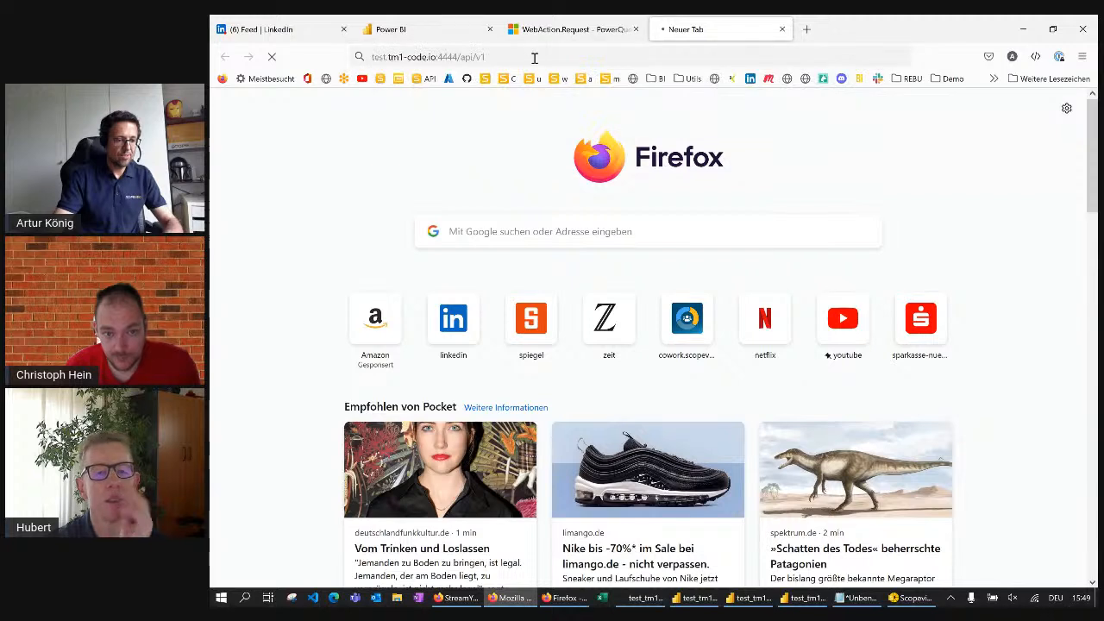
Add /$metadata to the API address and request test.tm1-code.io:4444/api/v1/$metadata
left_click(518, 56)
left_click(517, 56)
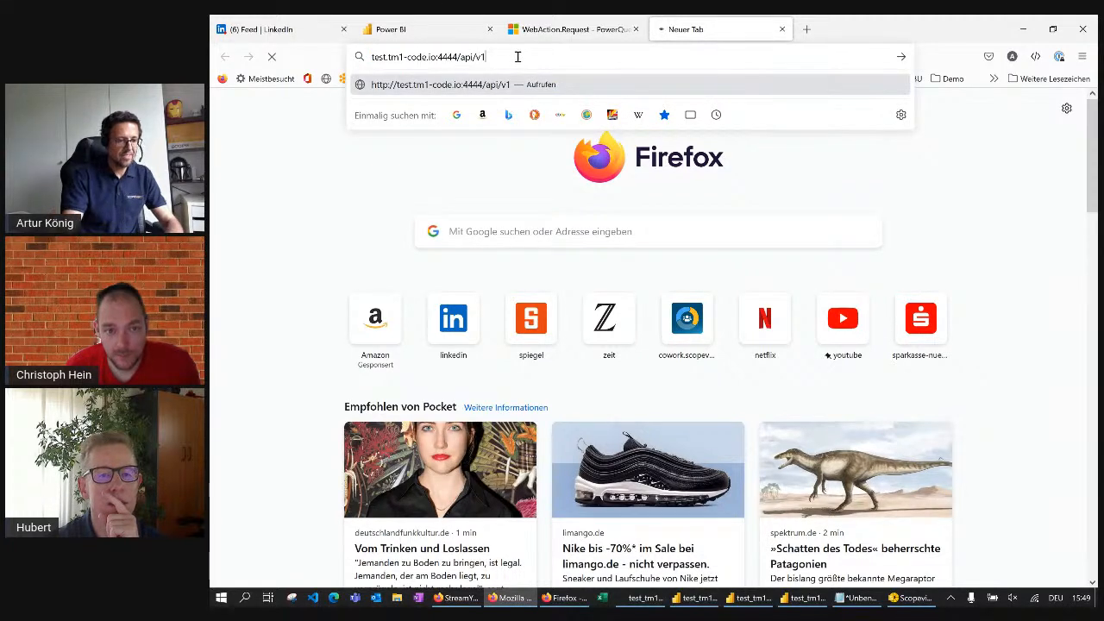
type("/")
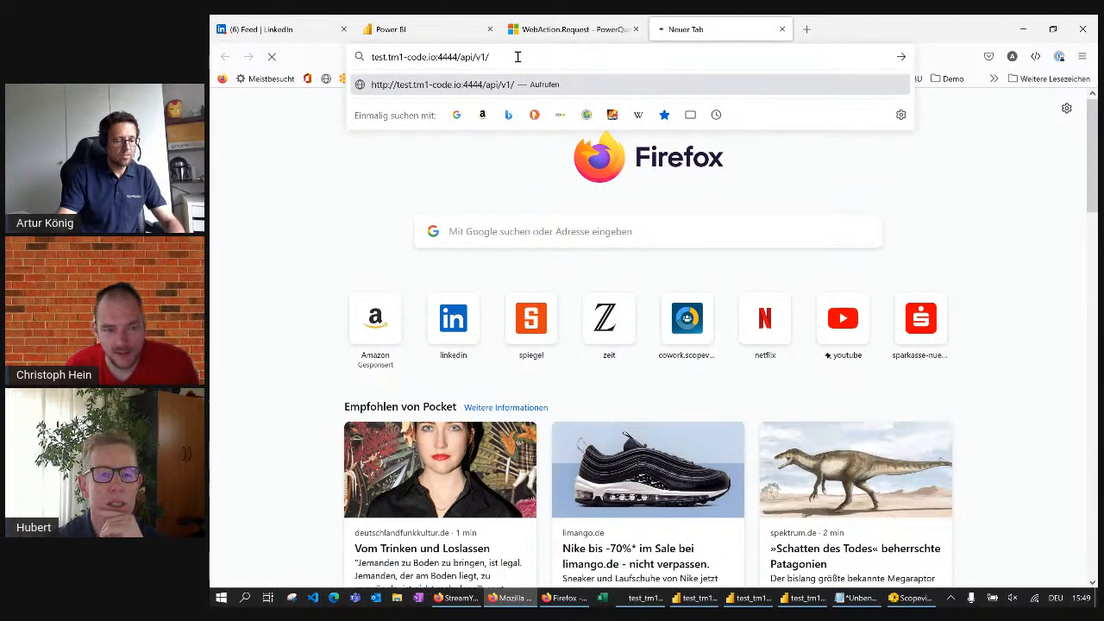
type("$")
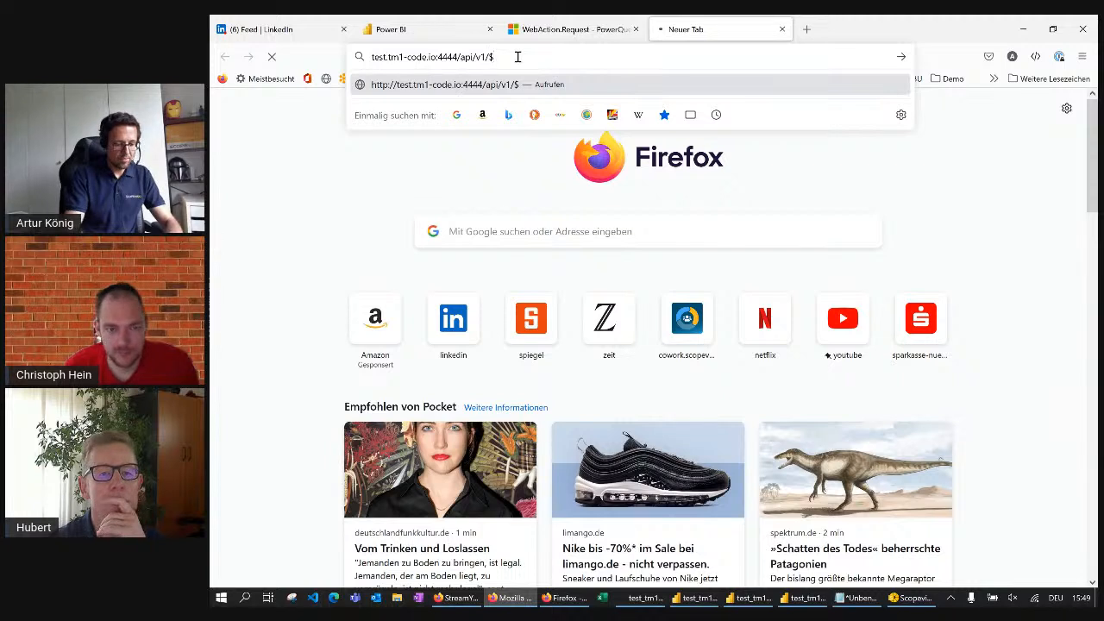
type("metadata")
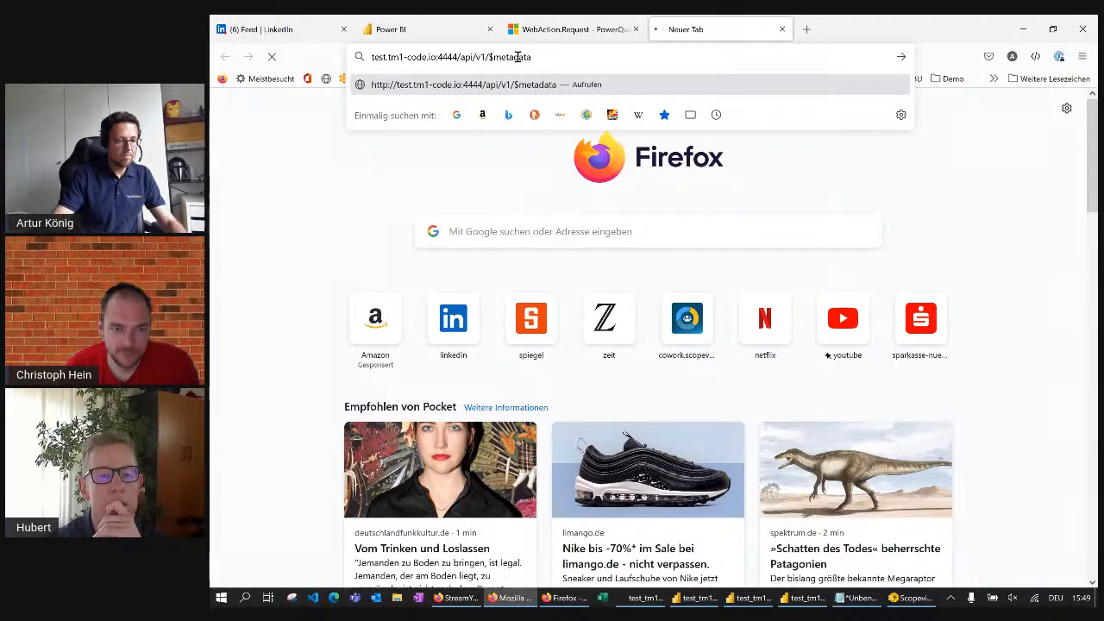
key("Return")
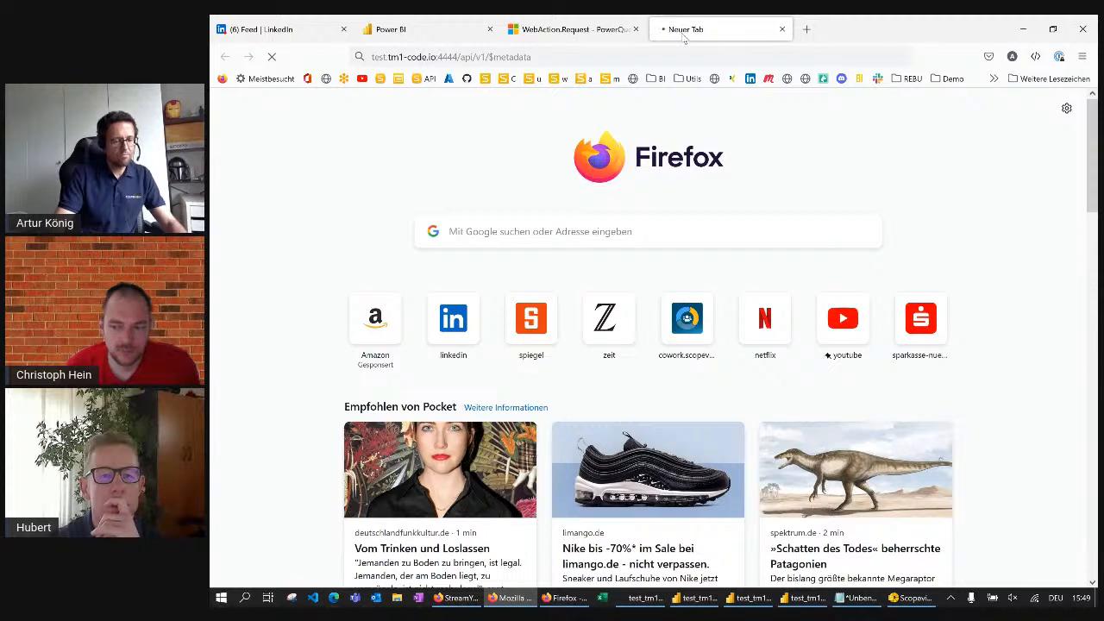
Check the server address in the Source formula of test_tm1's tm1_source (2), then return to Firefox to check the metadata request
left_click(805, 604)
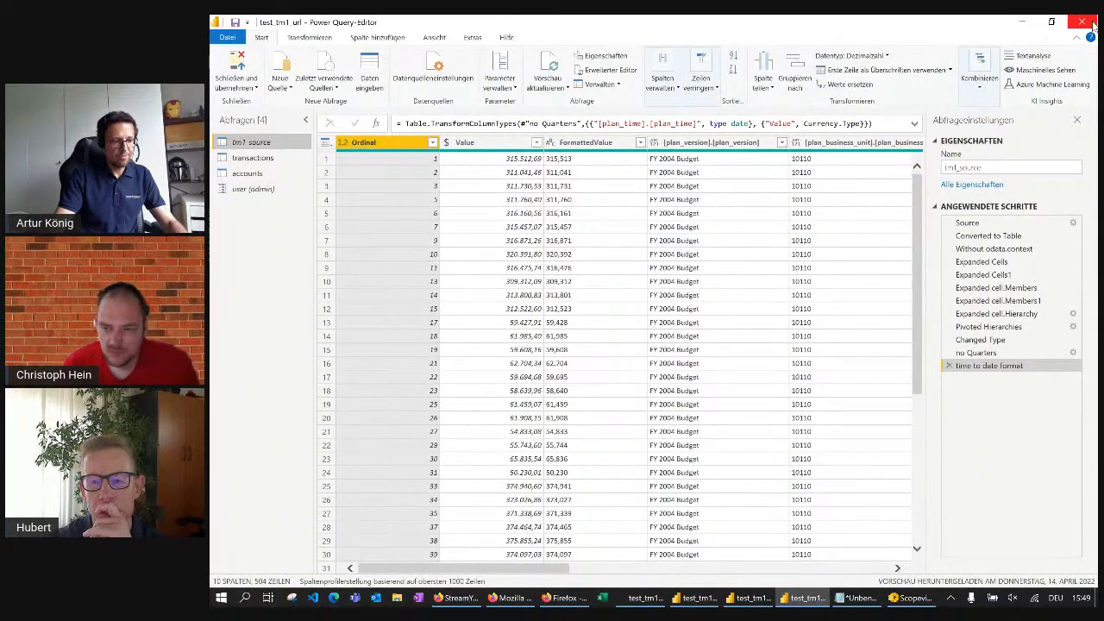
left_click(697, 598)
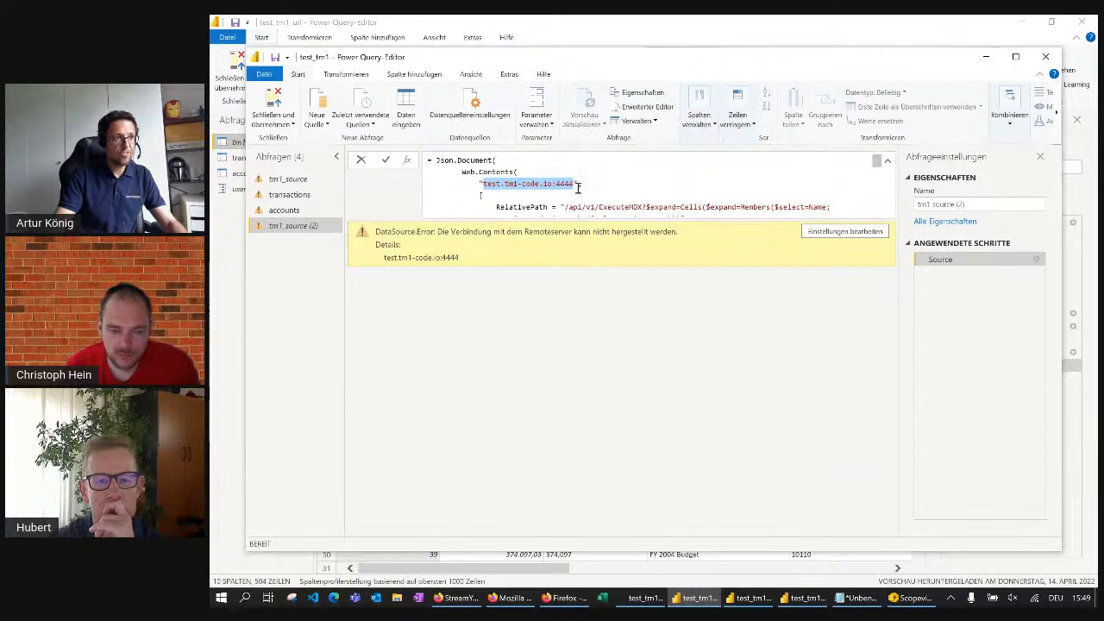
left_click(592, 182)
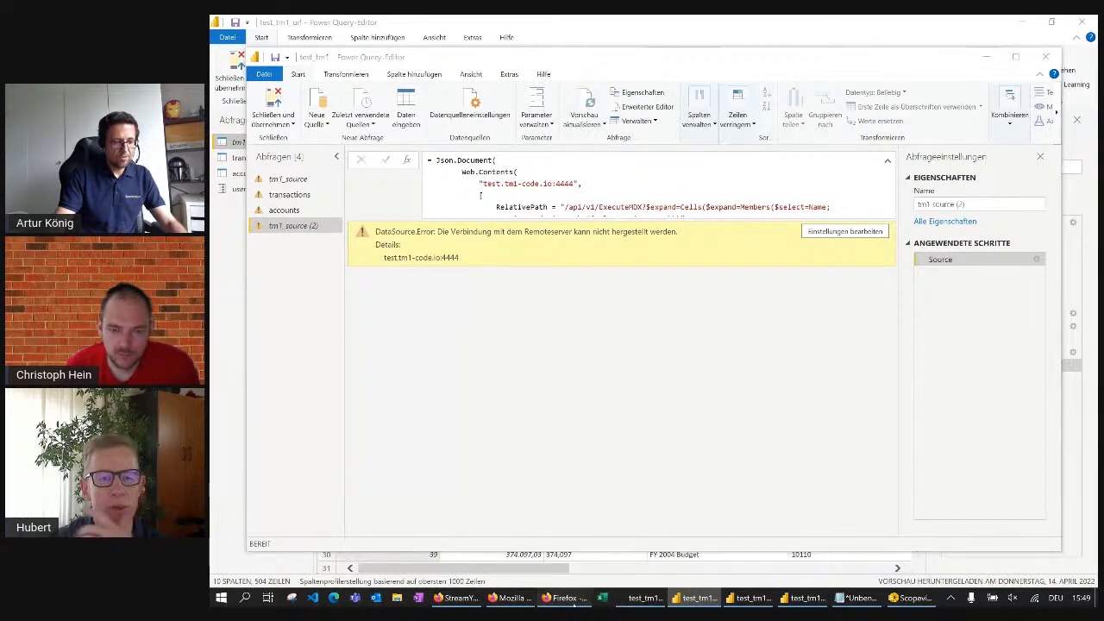
left_click(576, 600)
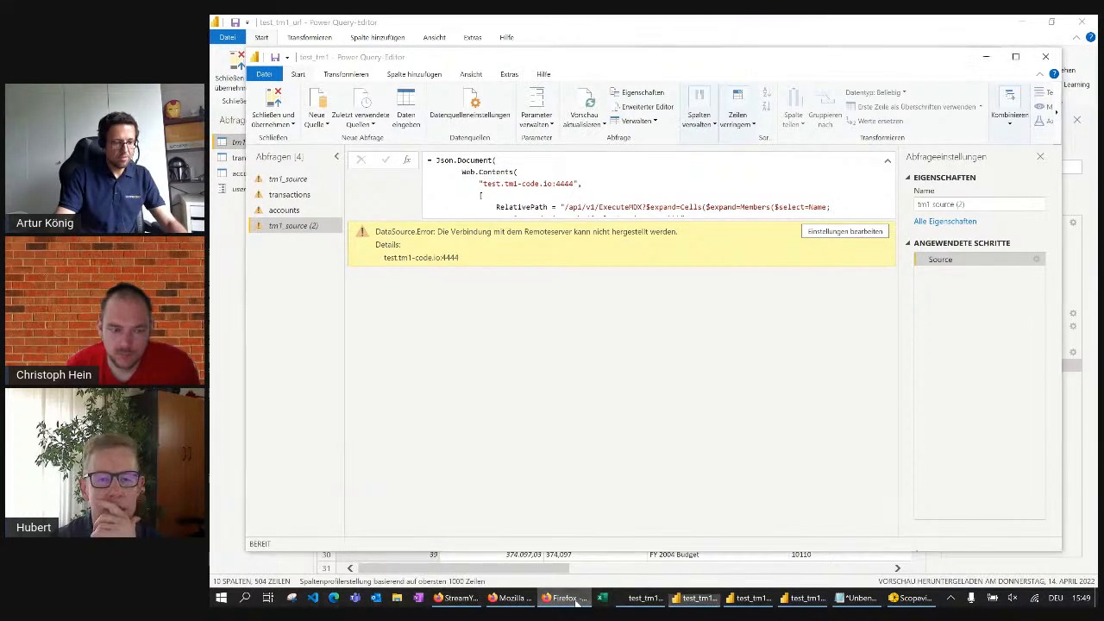
left_click(520, 600)
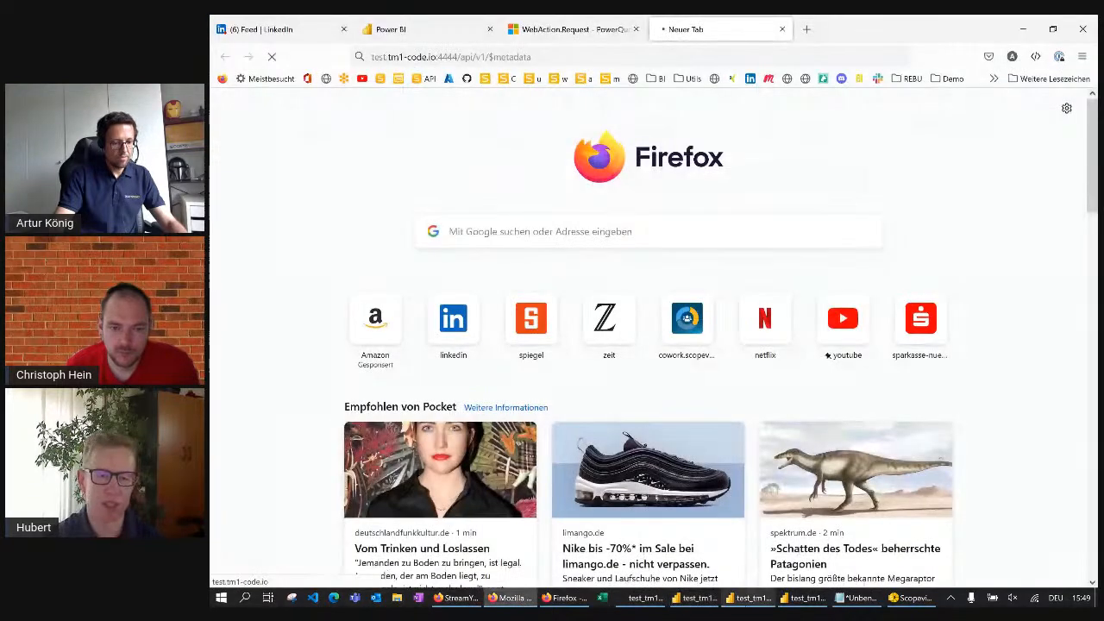
Switch back to test_tm1's Power Query Editor and examine the Source formula of tm1_source (2) from the server address to the MDX content
left_click(749, 597)
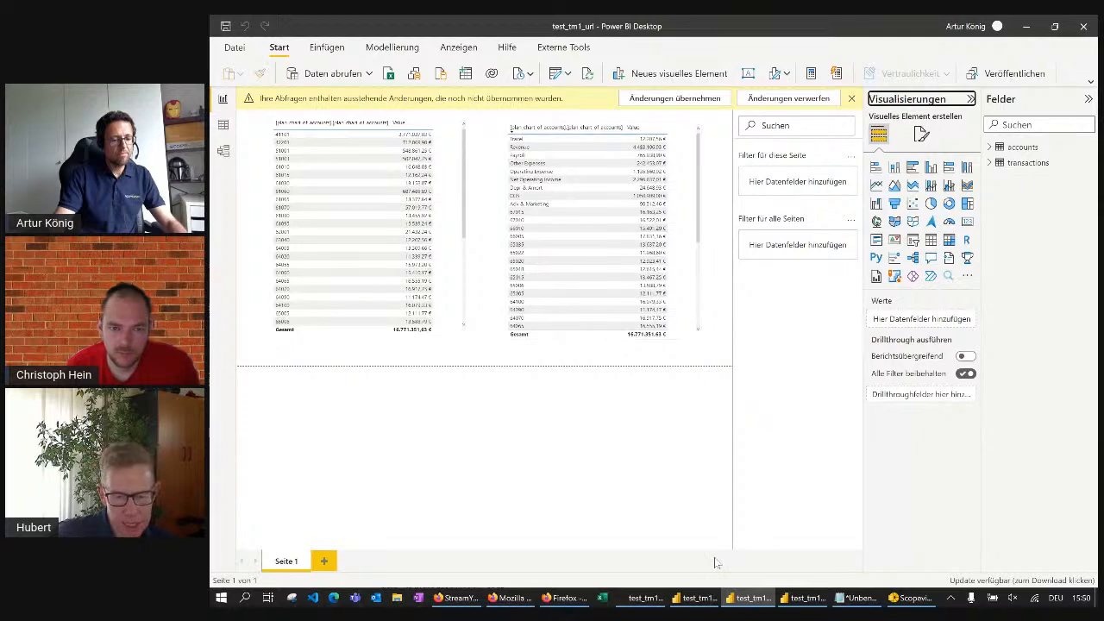
left_click(705, 600)
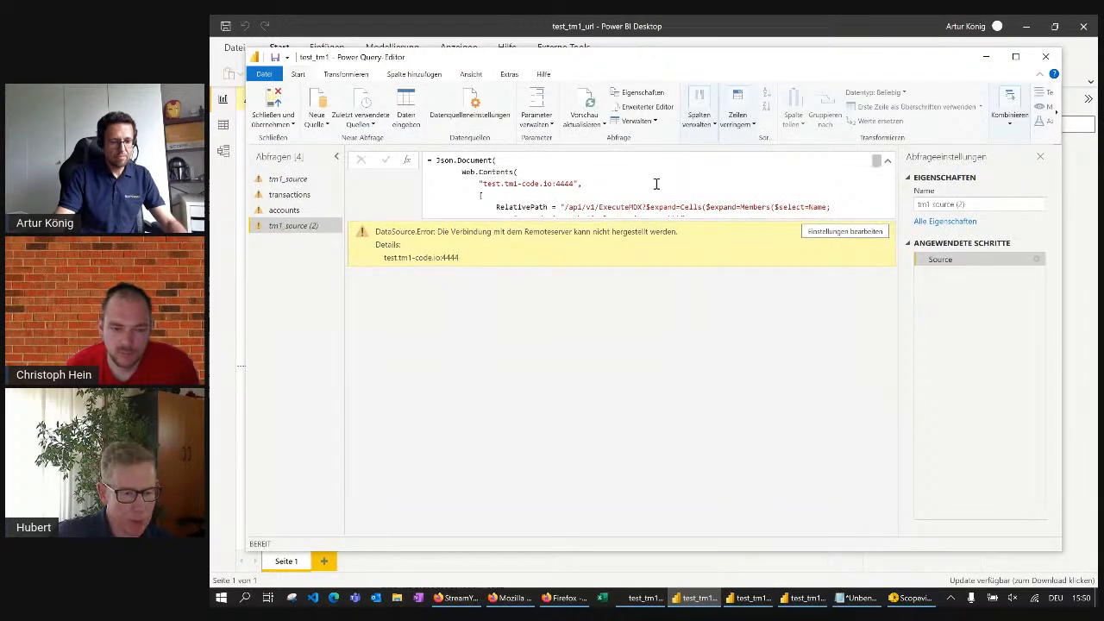
scroll(655, 182, "down", 2)
scroll(657, 182, "up", 1)
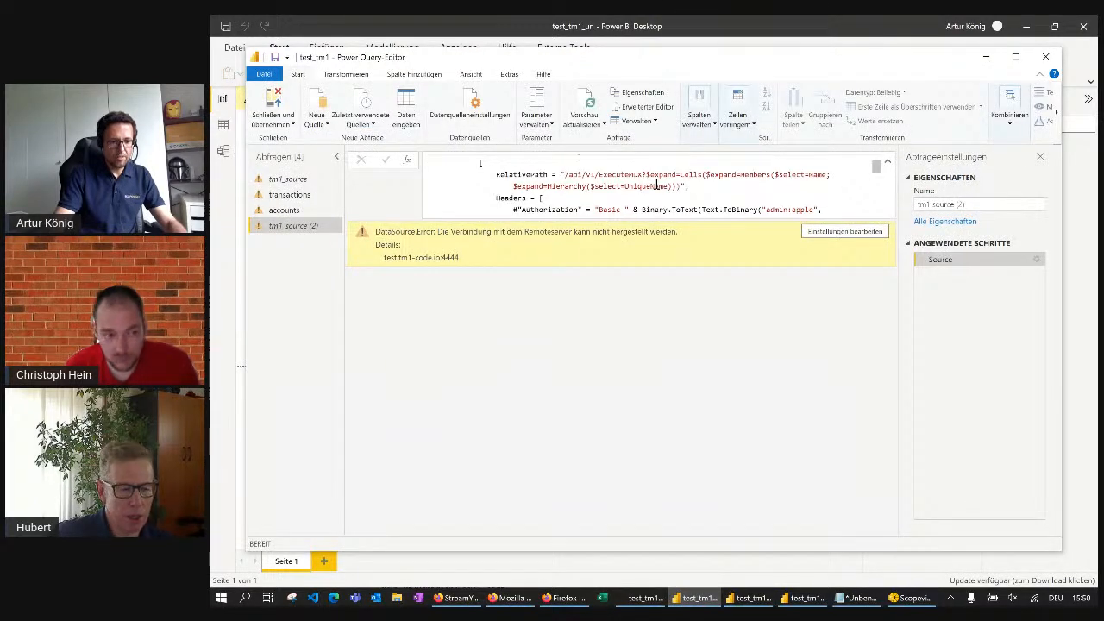
scroll(659, 184, "up", 2)
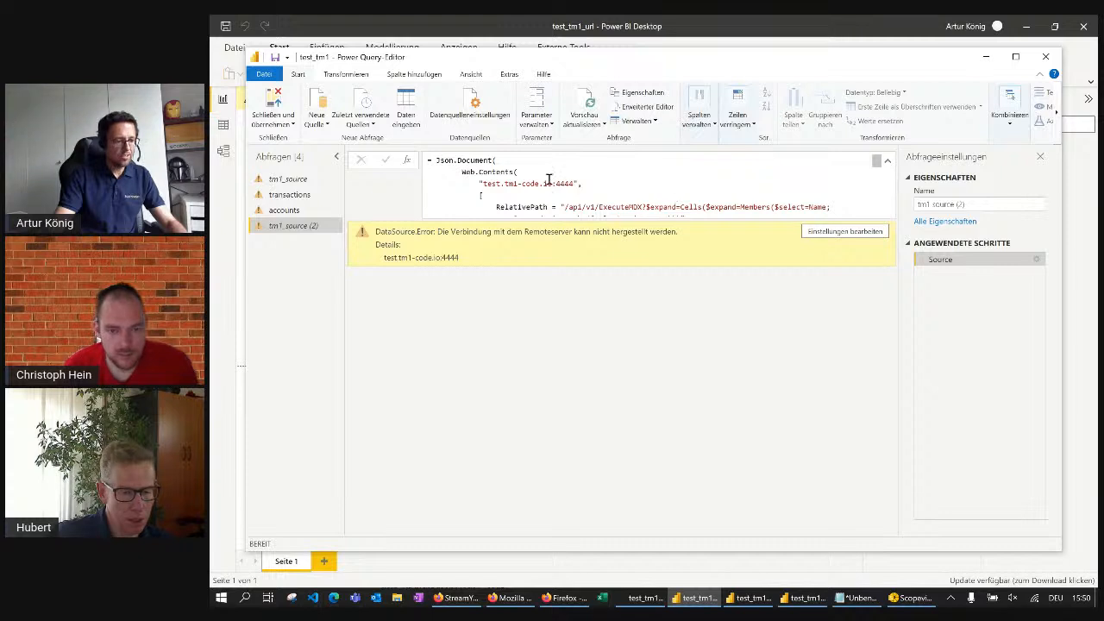
scroll(552, 207, "down", 3)
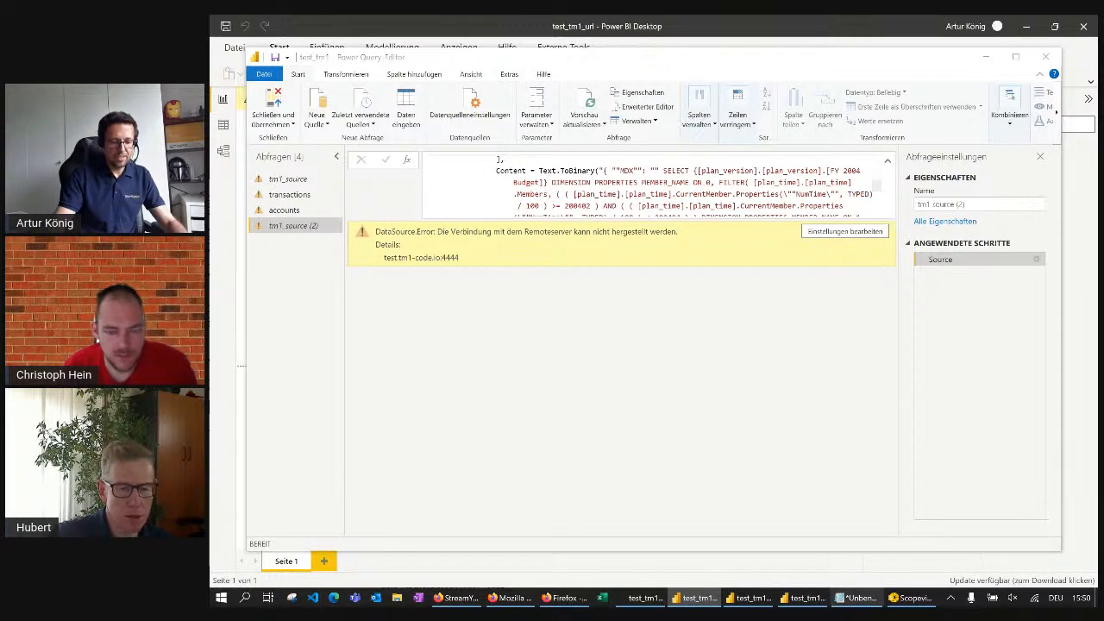
left_click(807, 600)
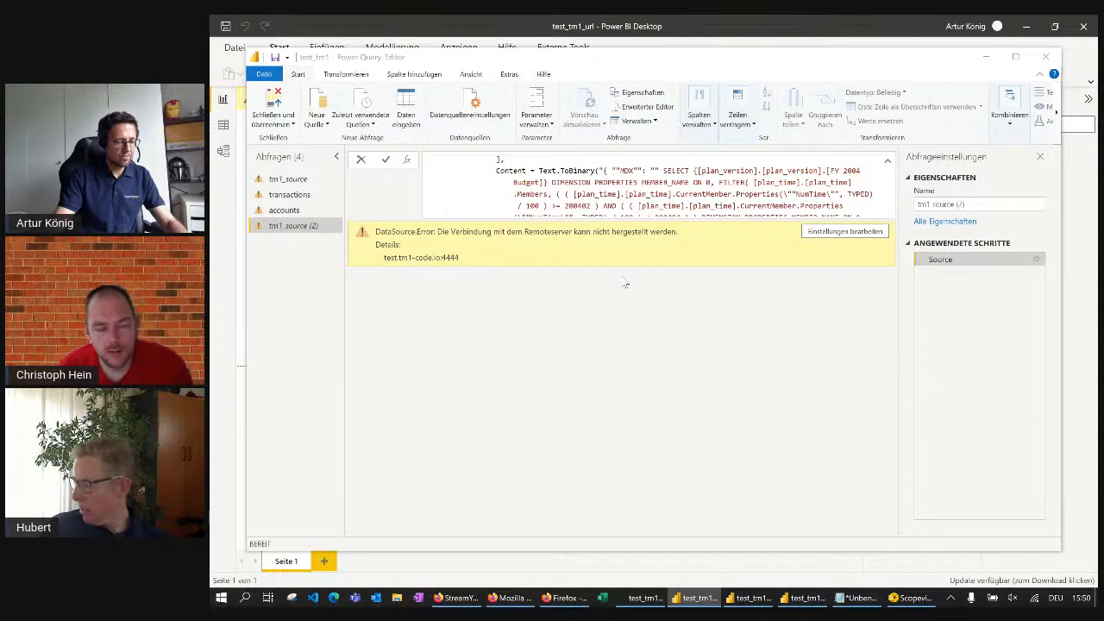
left_click(473, 119)
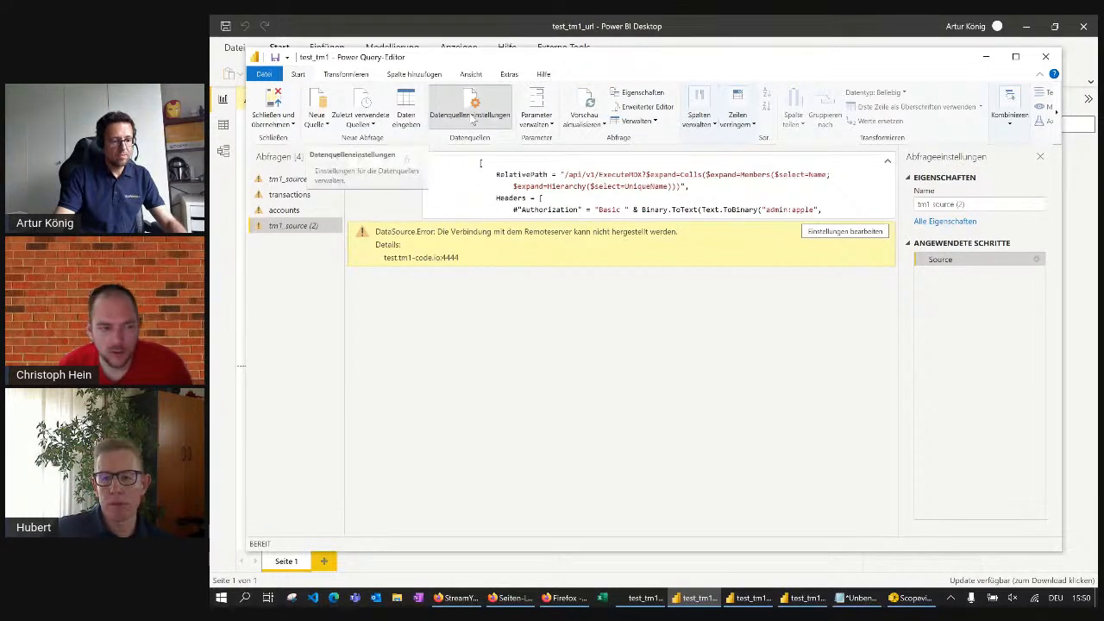
left_click(472, 119)
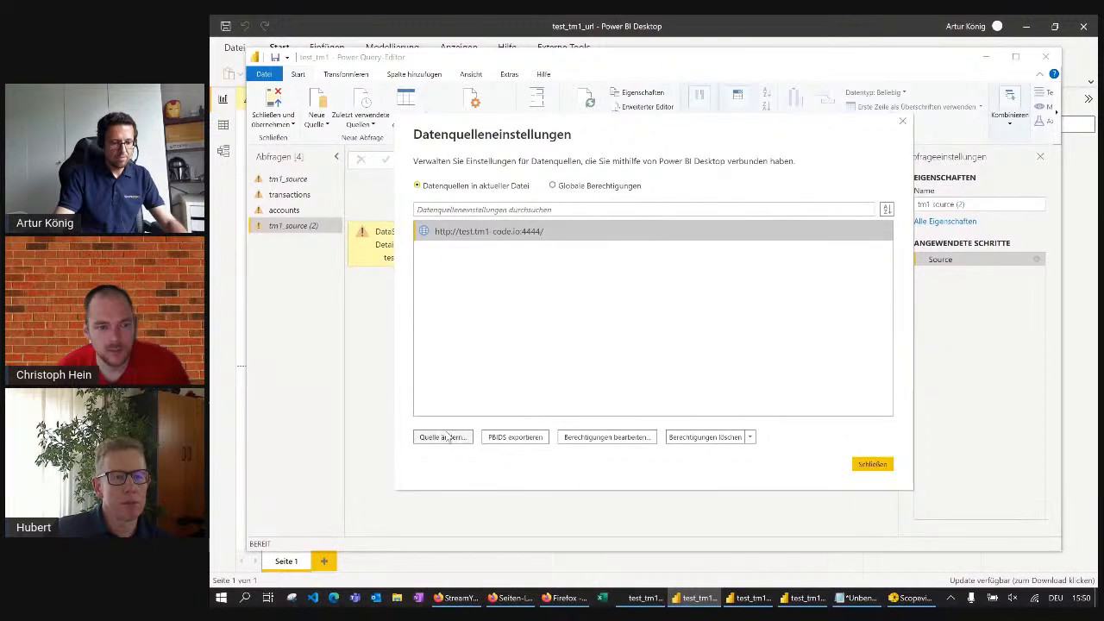
left_click(709, 439)
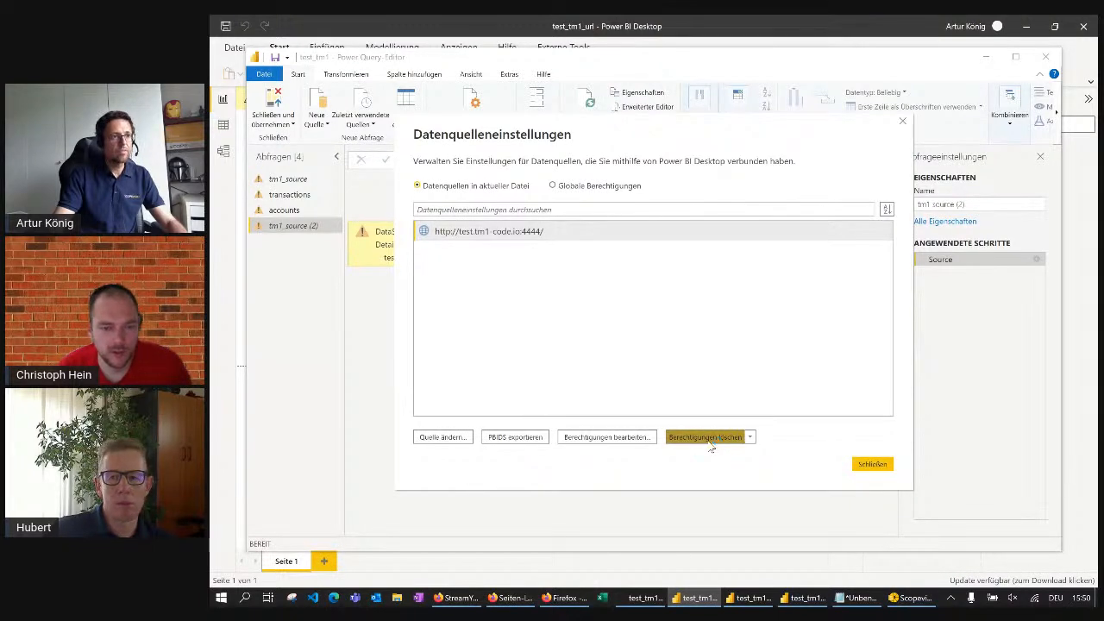
left_click(712, 334)
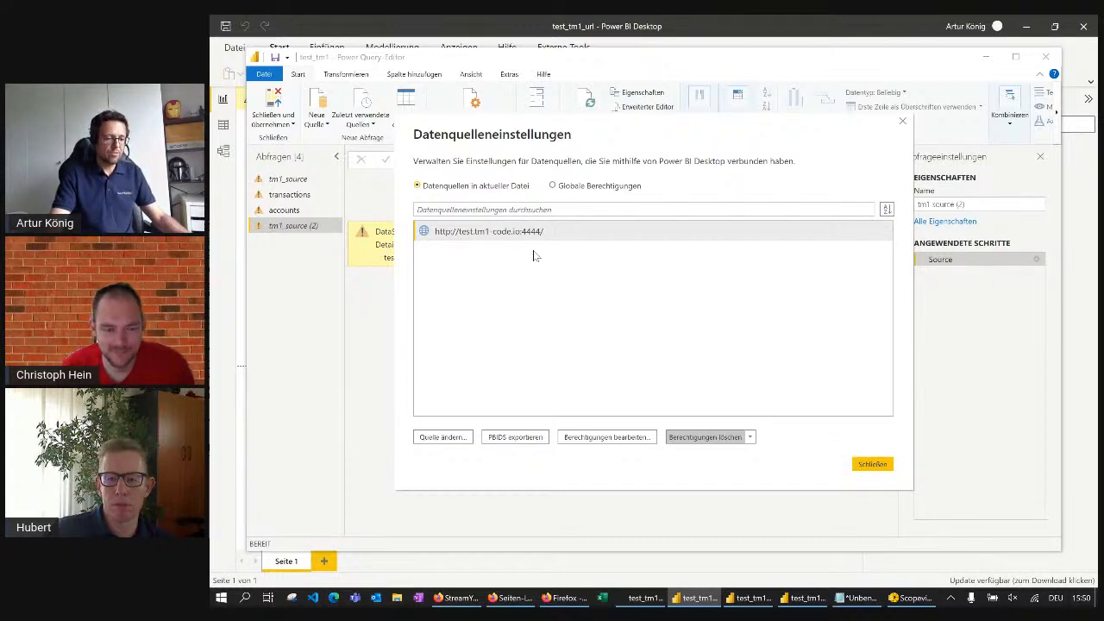
left_click(525, 232)
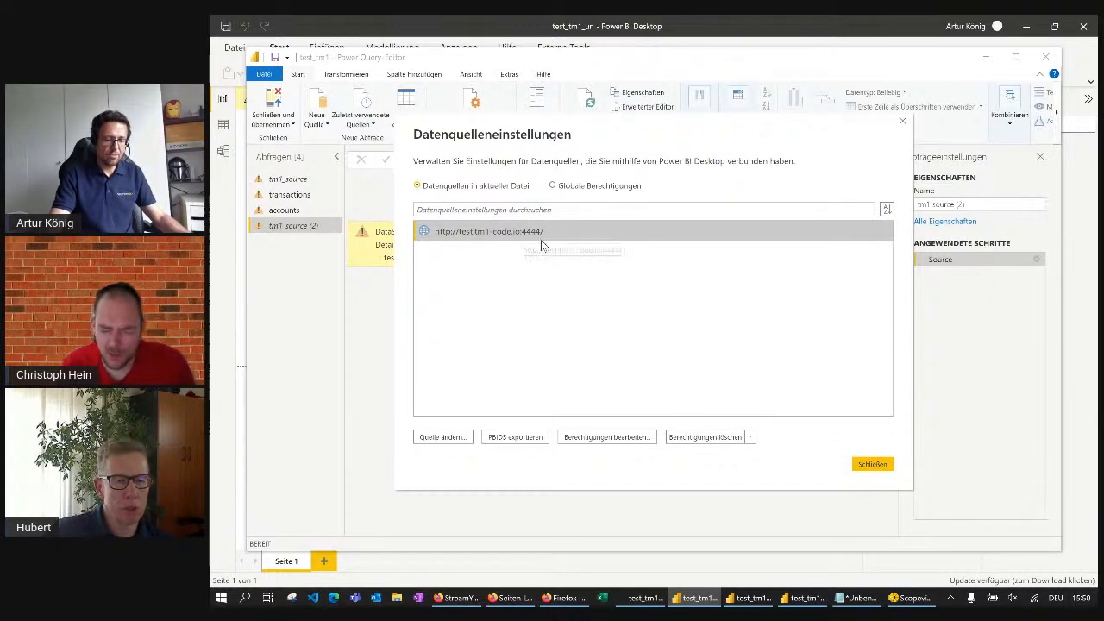
left_click(749, 436)
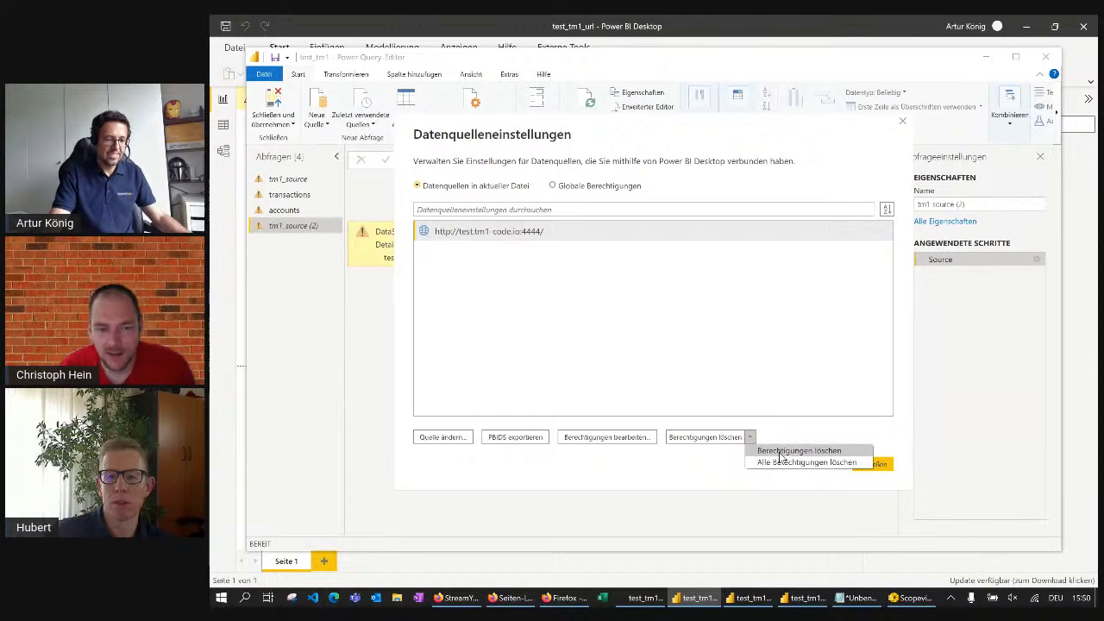
left_click(780, 452)
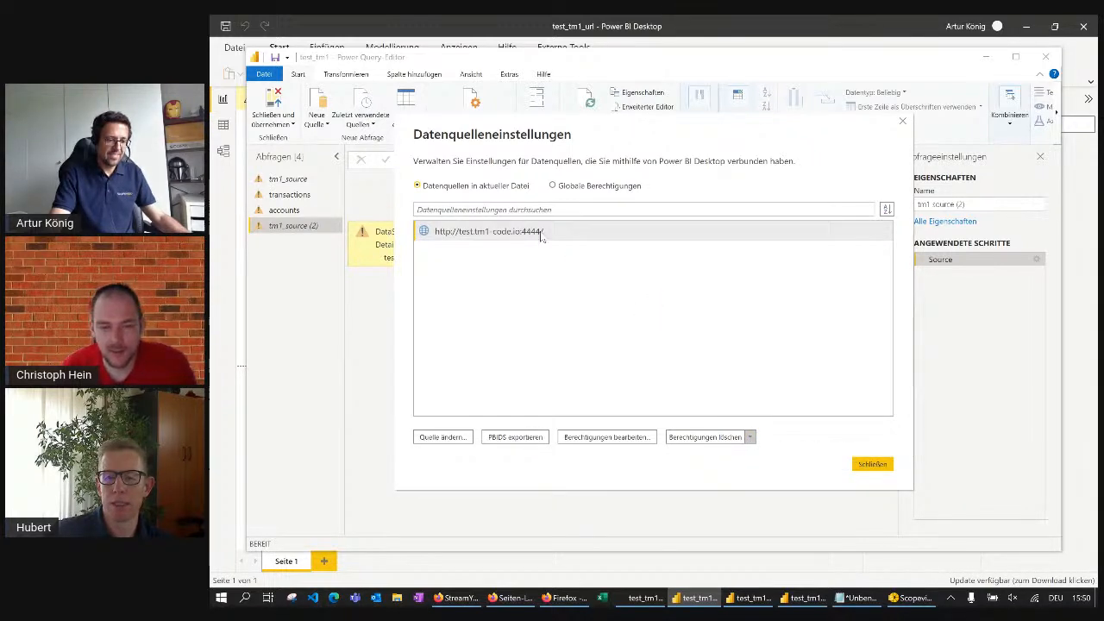
left_click(709, 335)
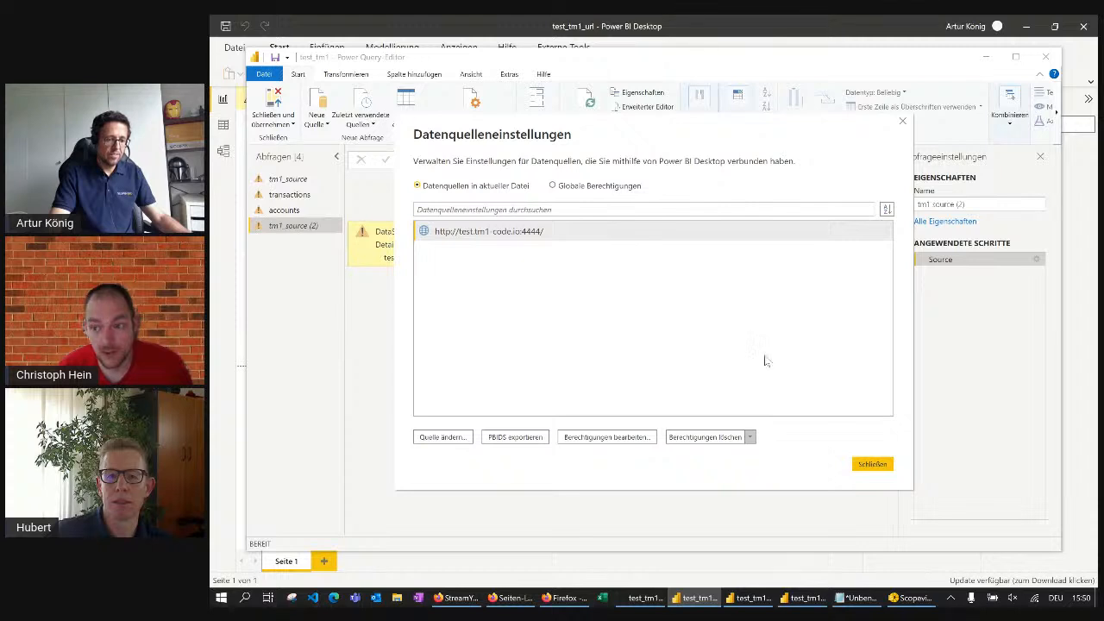
left_click(532, 235)
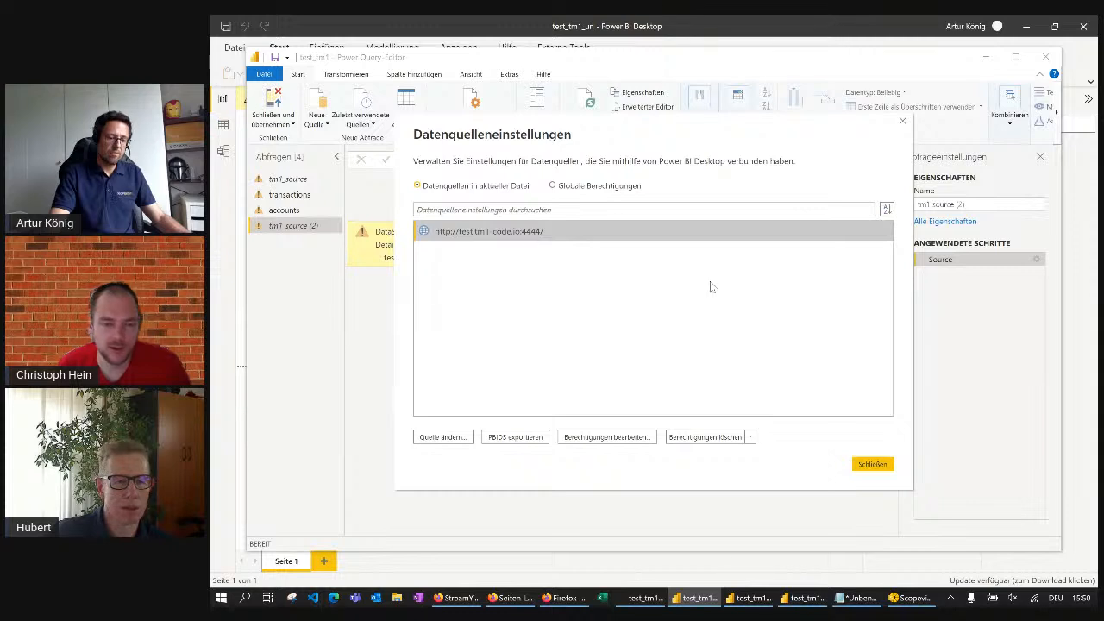
left_click(566, 259)
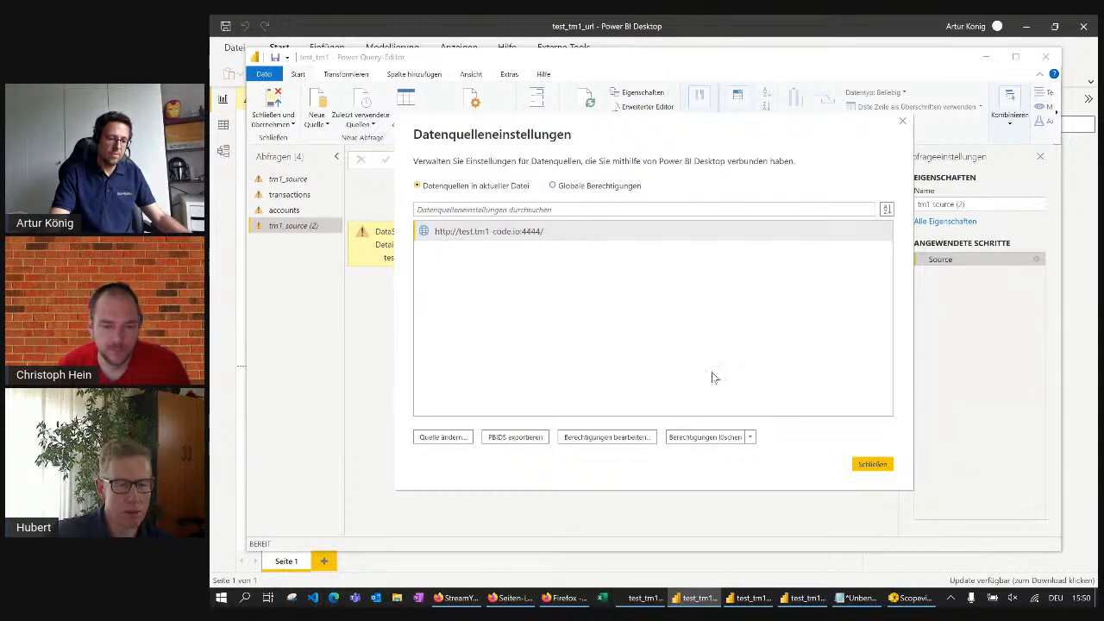
left_click(537, 231)
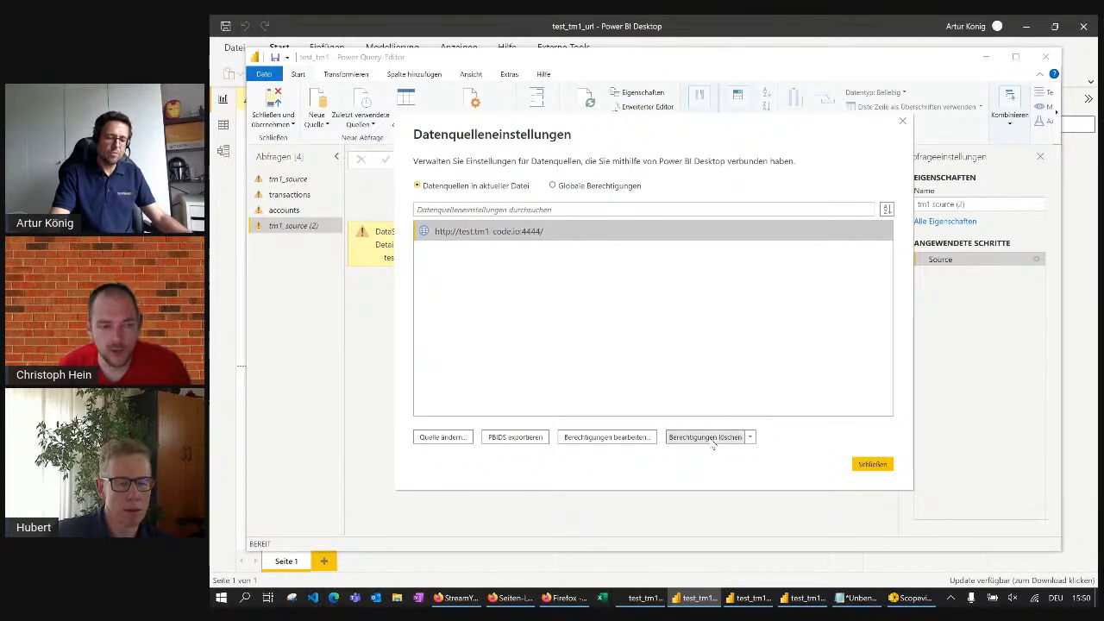
left_click(750, 438)
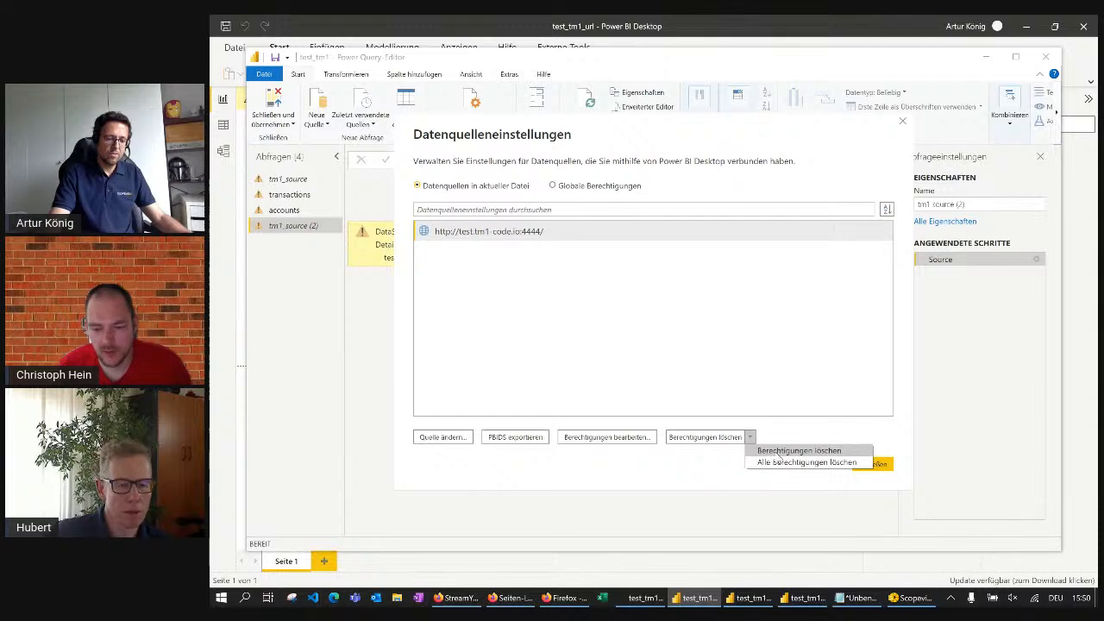
left_click(777, 452)
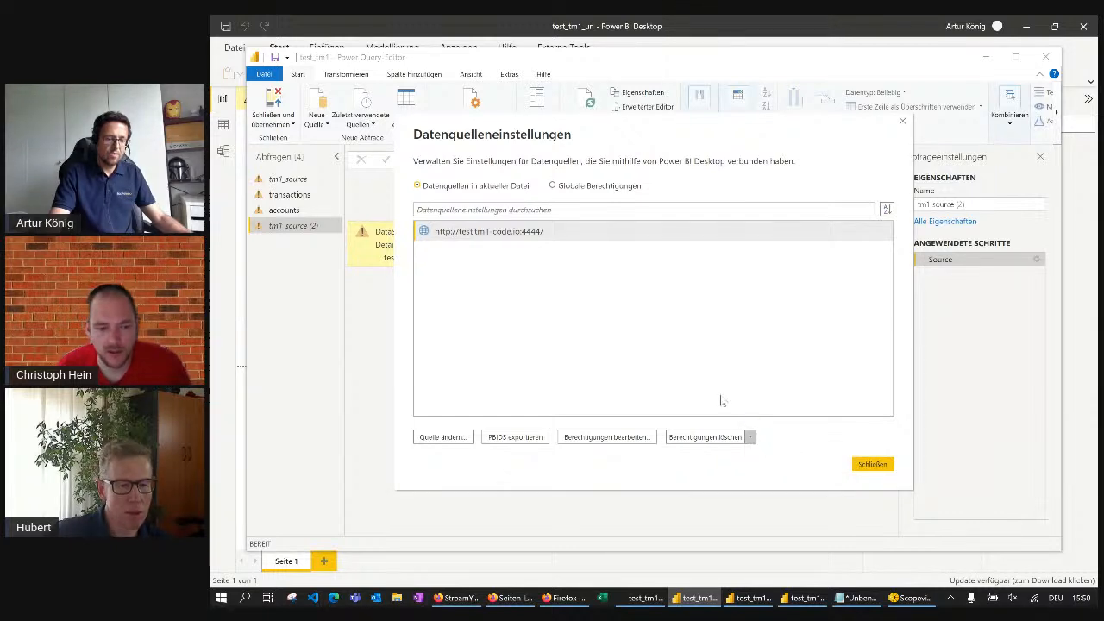
left_click(707, 335)
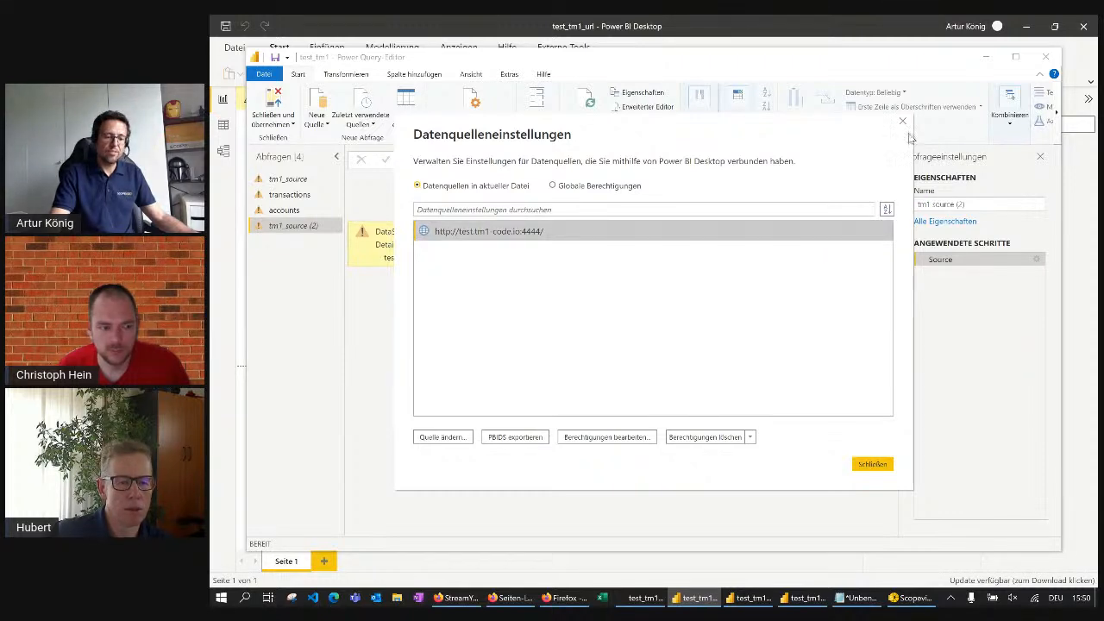
left_click(873, 466)
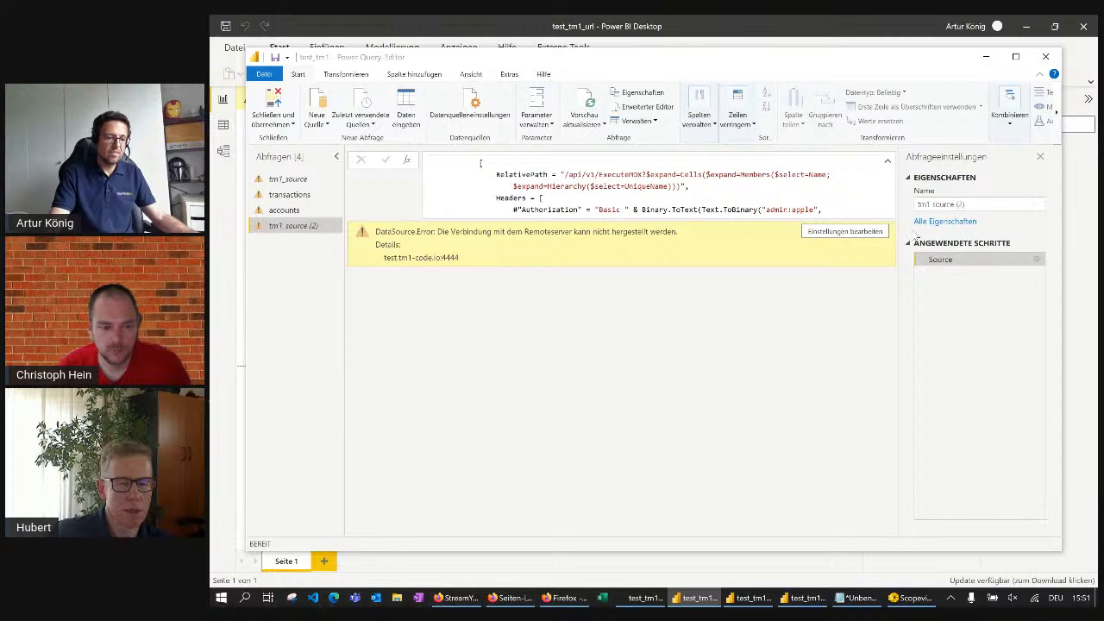
left_click(589, 102)
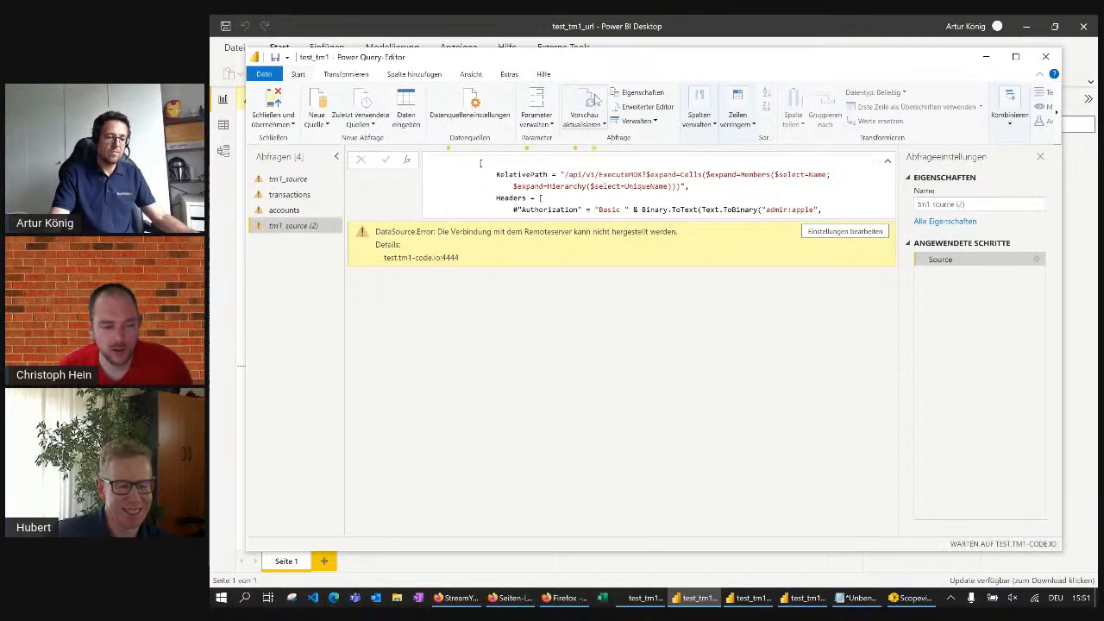
Examine the Source formula of tm1_source (2), covering the server address, the request headers and the start of the MDX content
scroll(678, 200, "down", 2)
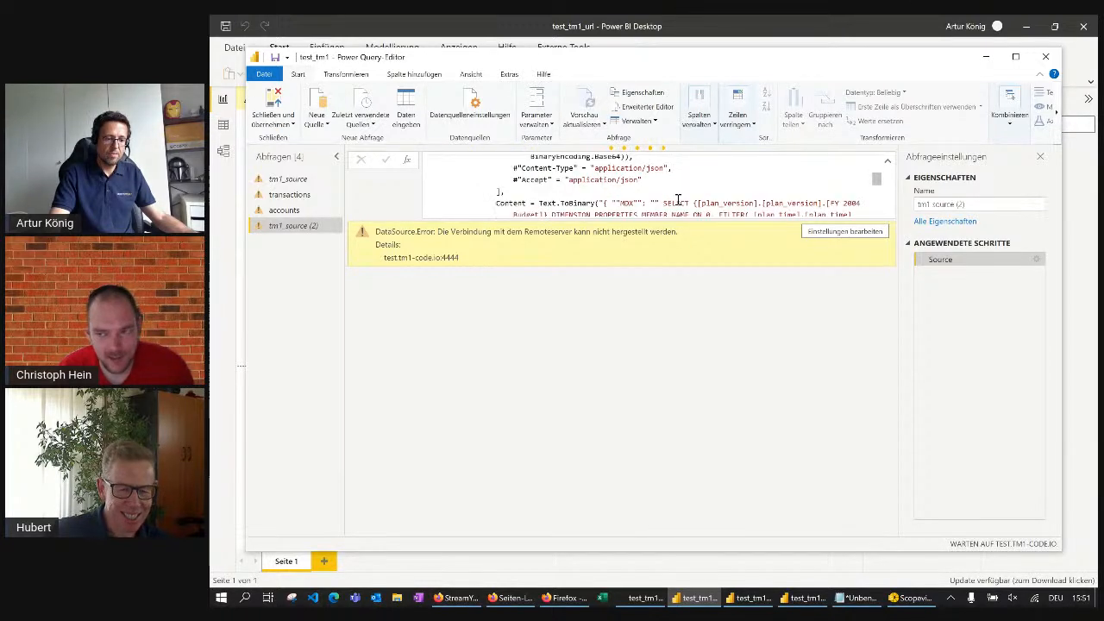
scroll(690, 195, "up", 3)
scroll(692, 193, "down", 1)
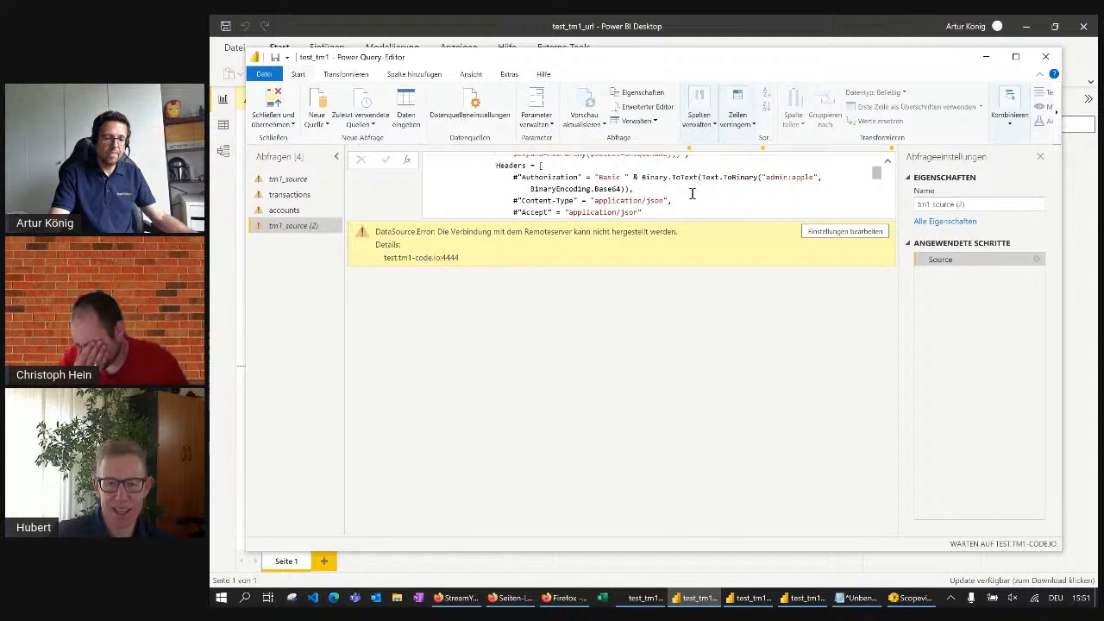
scroll(741, 193, "up", 3)
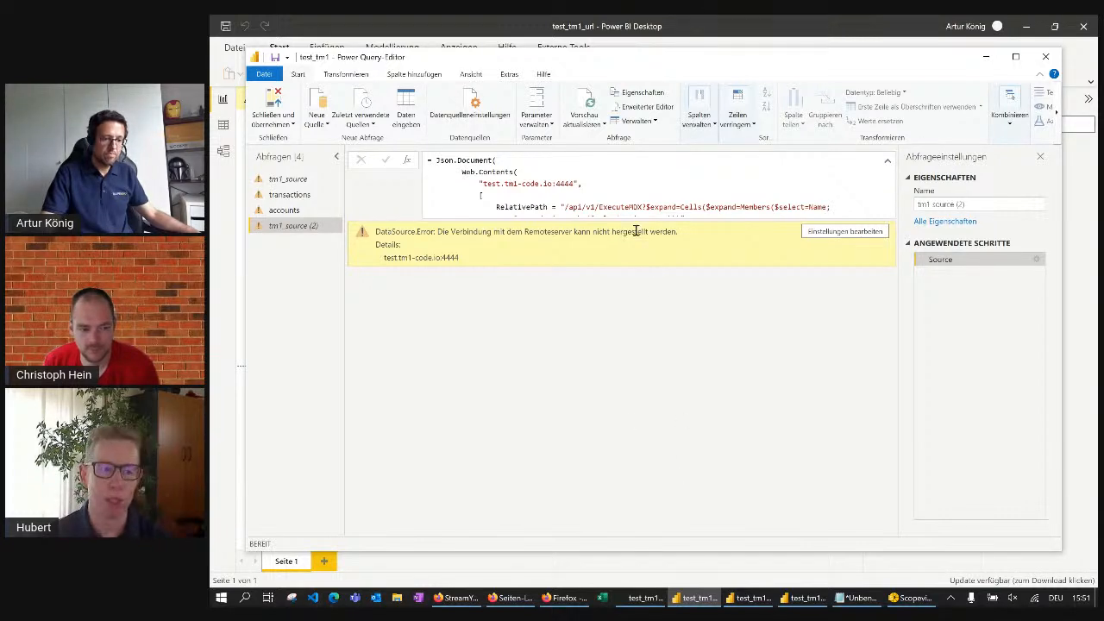
scroll(648, 190, "down", 2)
scroll(648, 189, "down", 1)
scroll(649, 190, "up", 1)
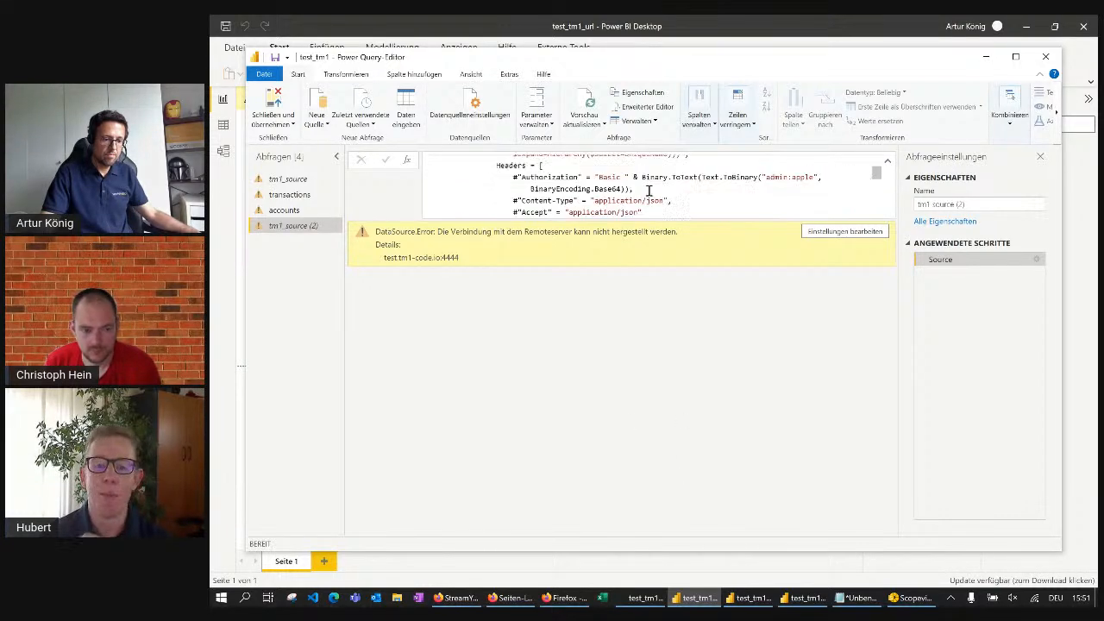
scroll(712, 193, "up", 2)
scroll(716, 193, "down", 2)
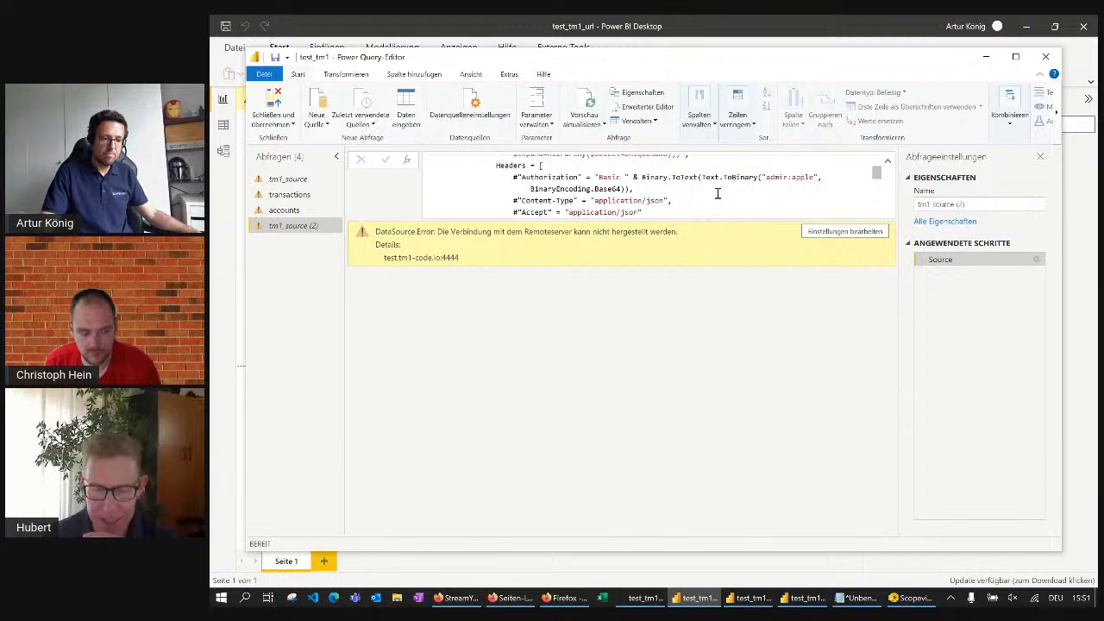
scroll(722, 194, "down", 2)
scroll(722, 194, "up", 2)
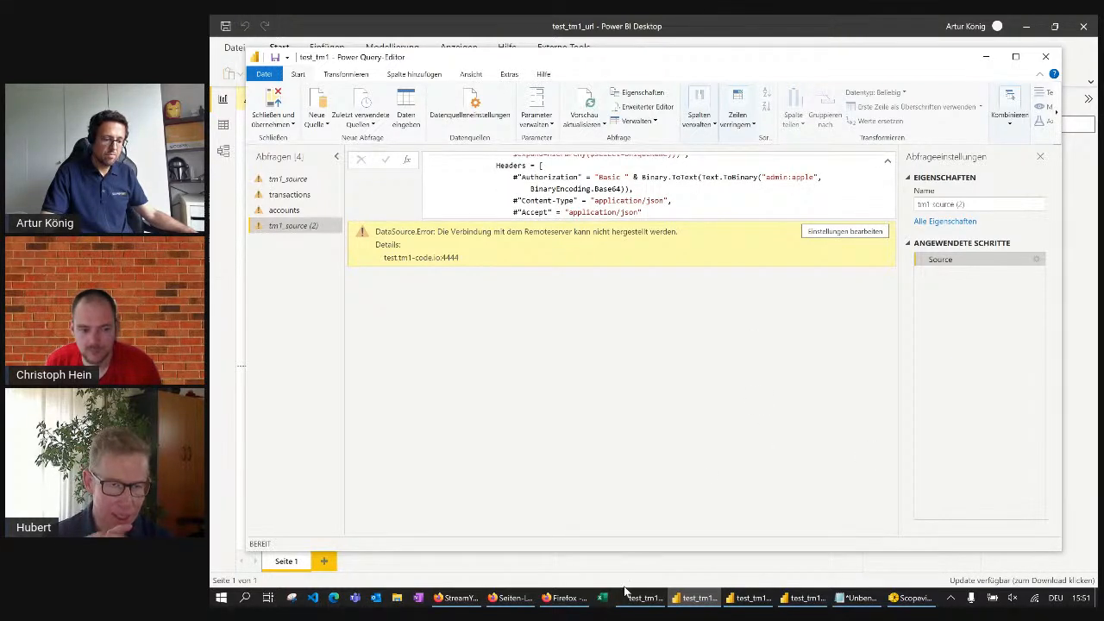
Switch to Firefox, close the LinkedIn tab, and reload the te_am_one workspace in Power BI before returning to the $metadata request page
left_click(510, 598)
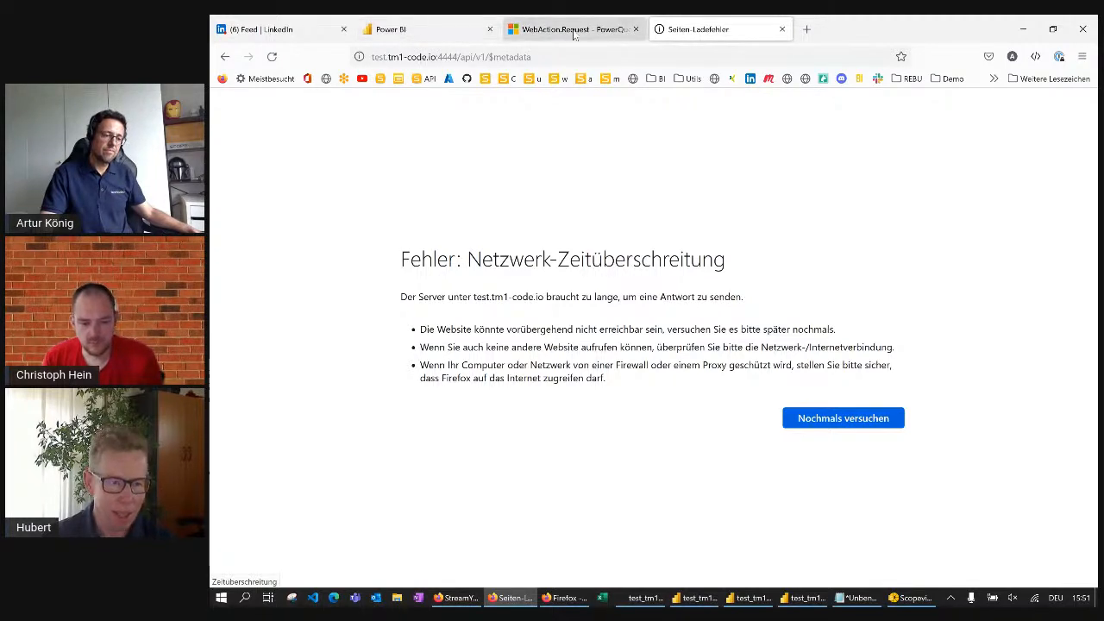
left_click(344, 29)
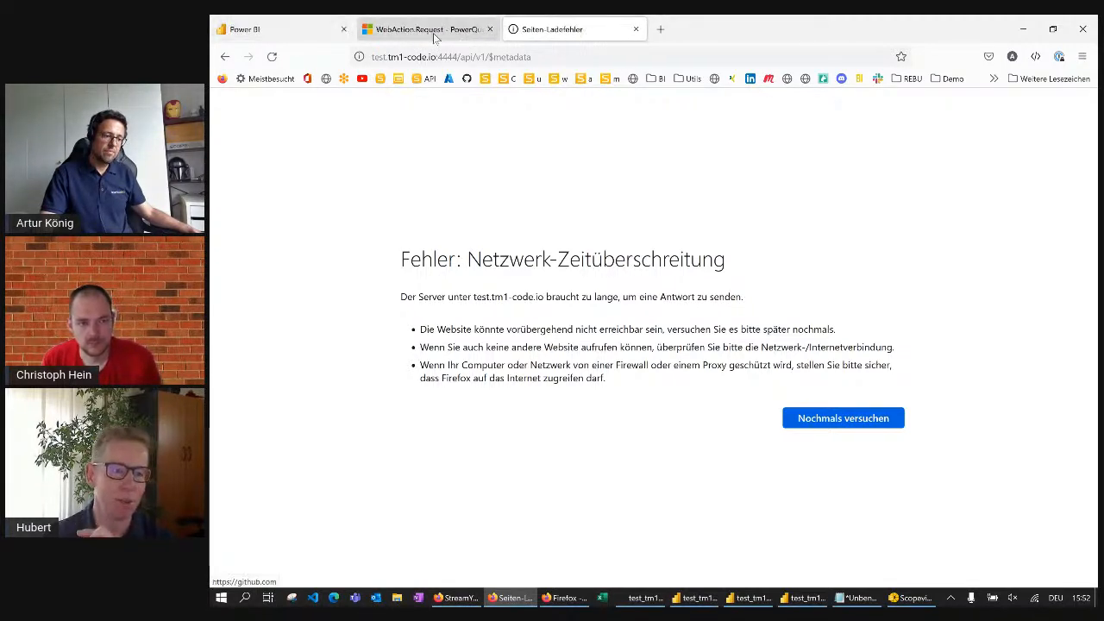
left_click(285, 29)
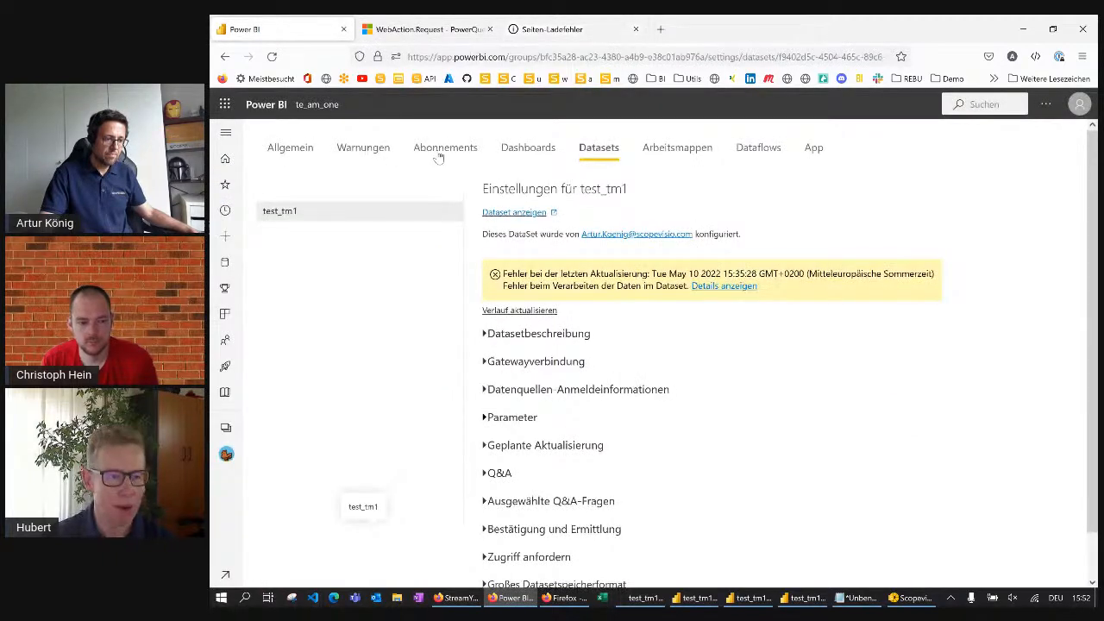
left_click(316, 105)
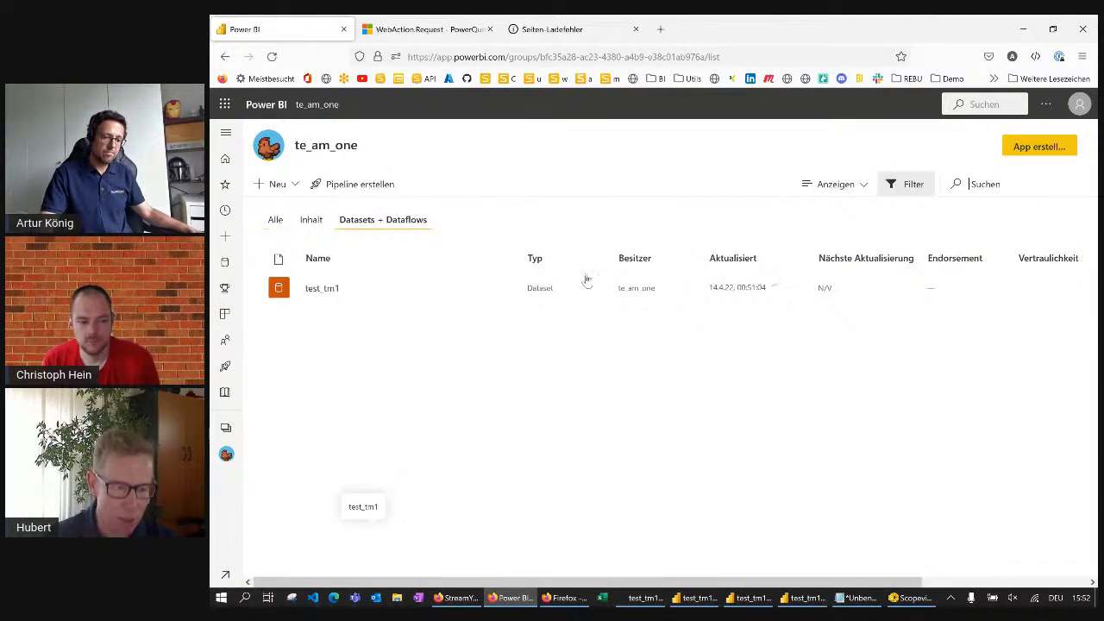
left_click(272, 57)
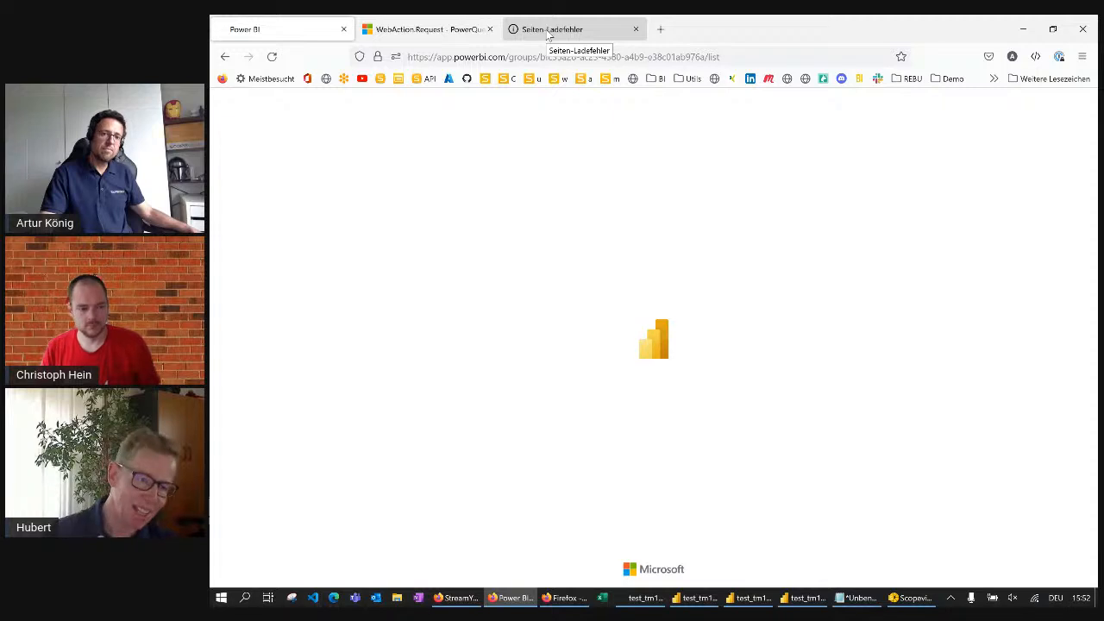
left_click(548, 33)
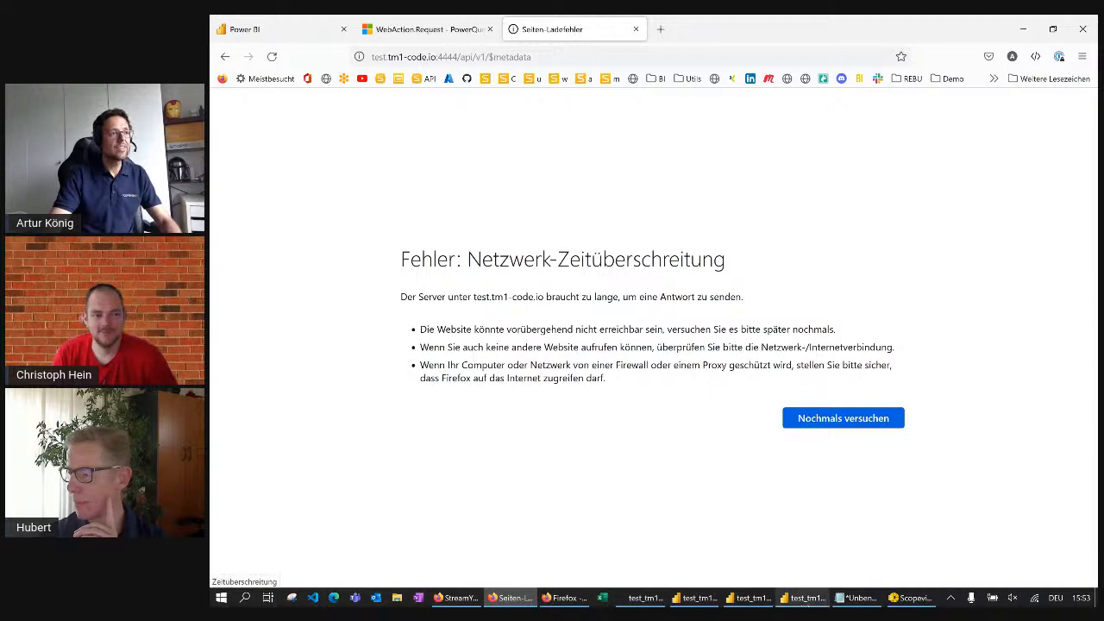
Switch to test_tm1_url's Power Query Editor and inspect the expanded Source formula of tm1_source, including its RelativePath and Authorization header
left_click(804, 598)
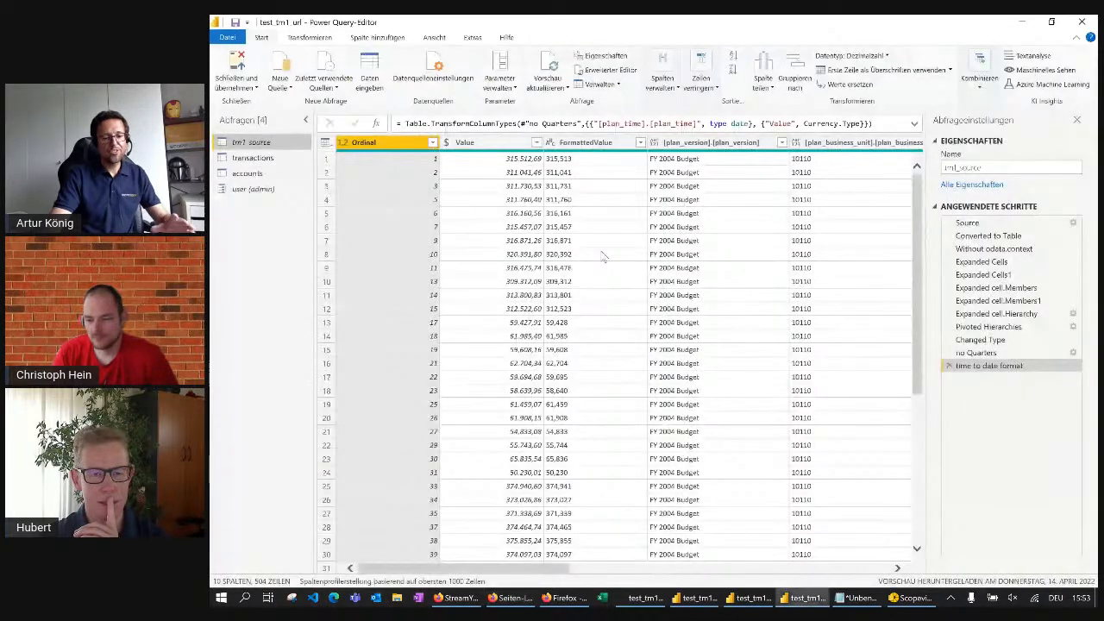
left_click(992, 225)
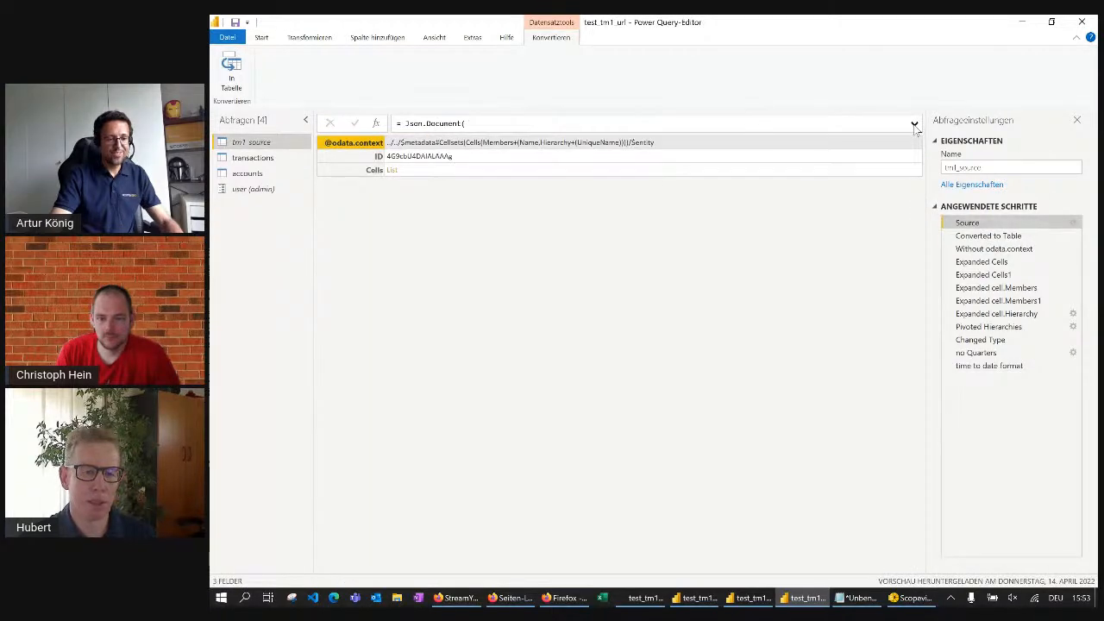
left_click(914, 124)
scroll(803, 158, "down", 1)
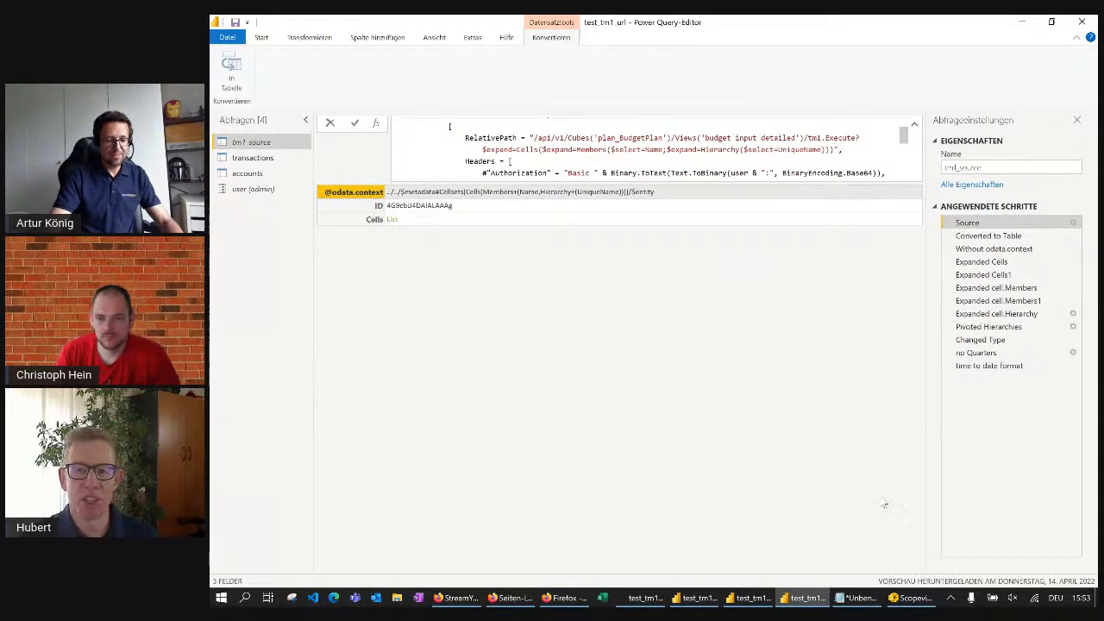
Return to test_tm1's Power Query Editor and review the whole ExecuteMDX formula of tm1_source (2), from its server address to the closing brackets
left_click(701, 603)
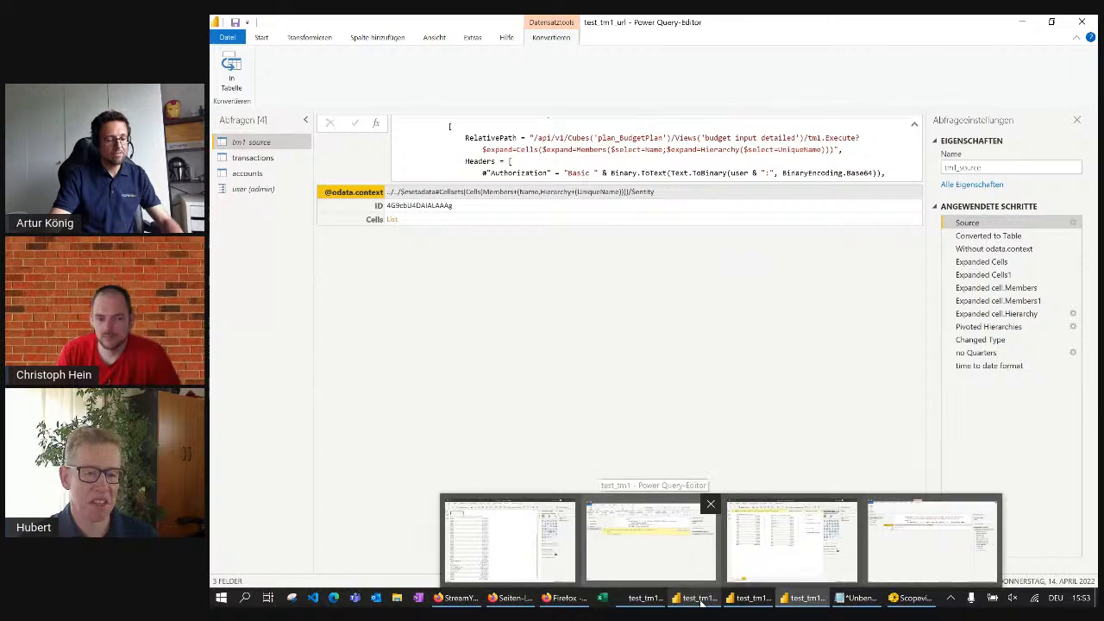
left_click(694, 535)
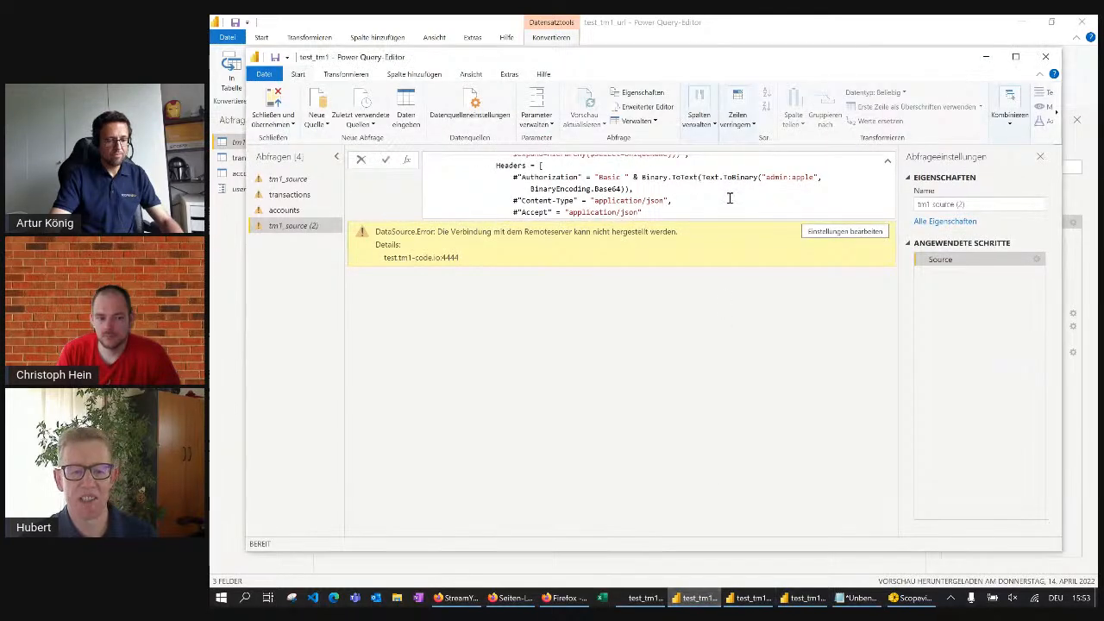
scroll(729, 193, "up", 2)
scroll(729, 193, "down", 1)
scroll(793, 196, "down", 5)
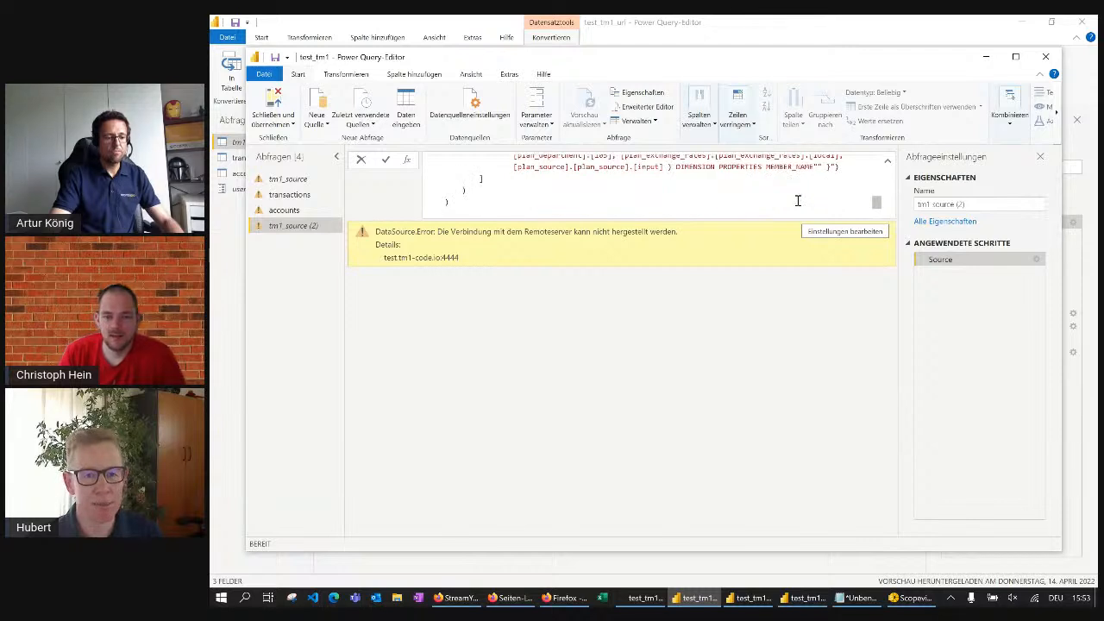
scroll(796, 198, "down", 1)
scroll(557, 193, "up", 5)
scroll(558, 194, "up", 3)
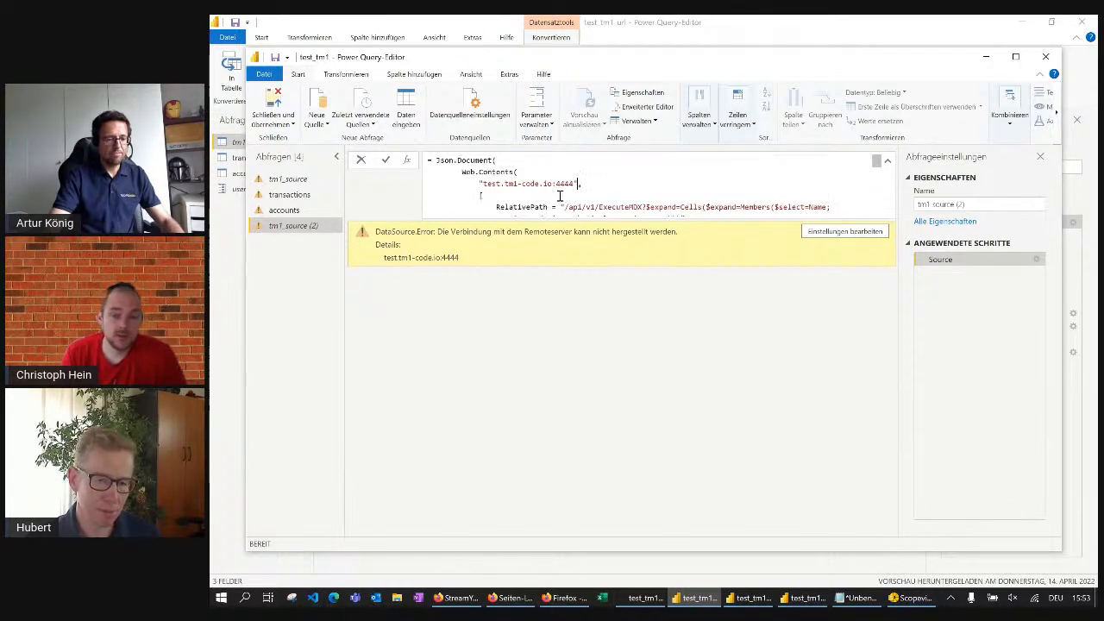